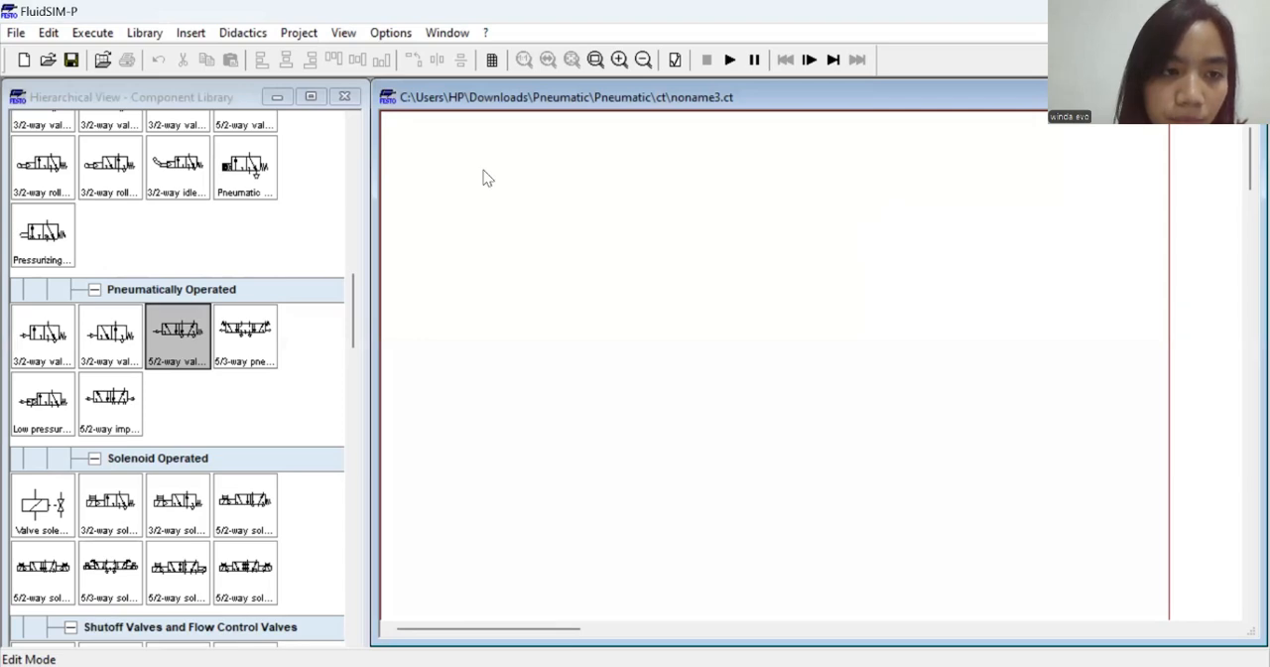
Place two compressed air supplies side by side on the empty circuit sheet
{"action": "scroll", "coordinate": [105, 212], "scroll_direction": "up", "scroll_amount": 10}
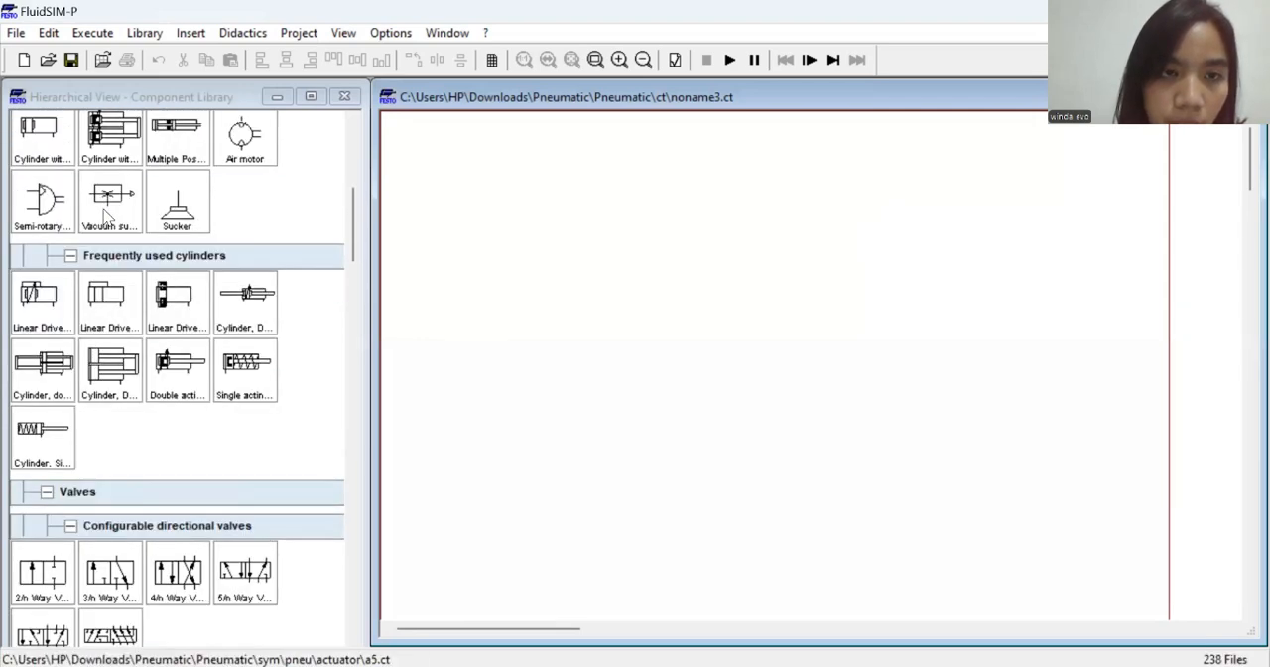
{"action": "scroll", "coordinate": [105, 217], "scroll_direction": "up", "scroll_amount": 8}
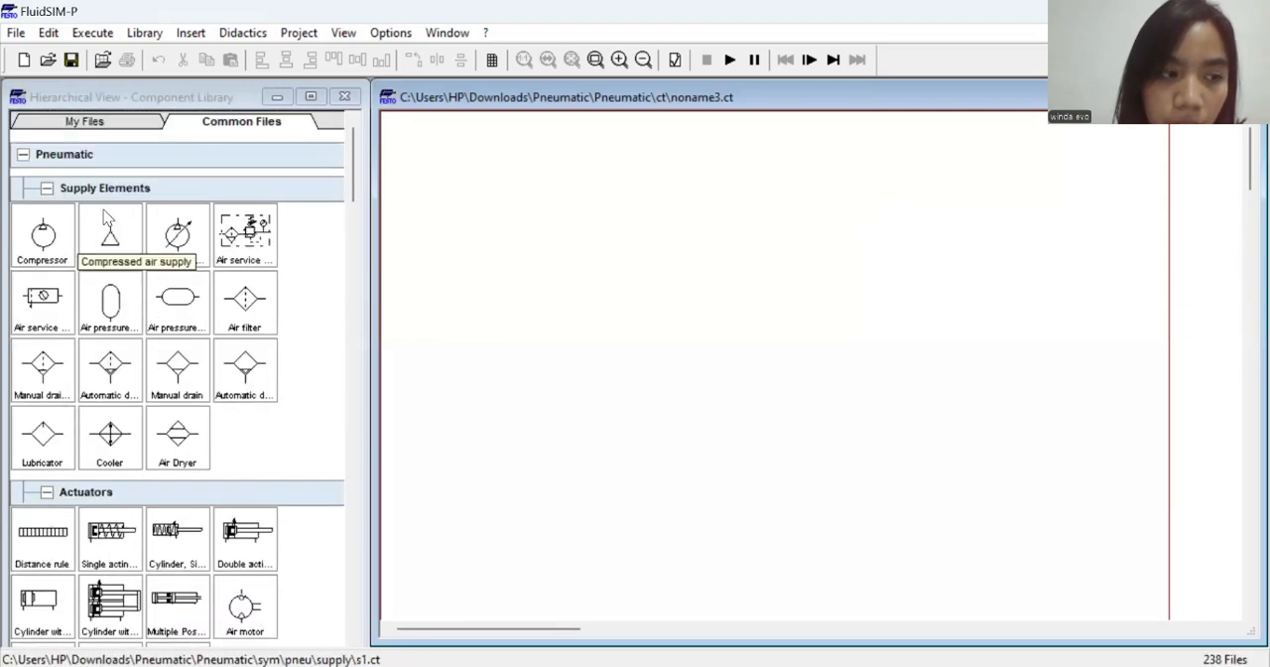
{"action": "left_click_drag", "start_coordinate": [110, 230], "coordinate": [549, 437]}
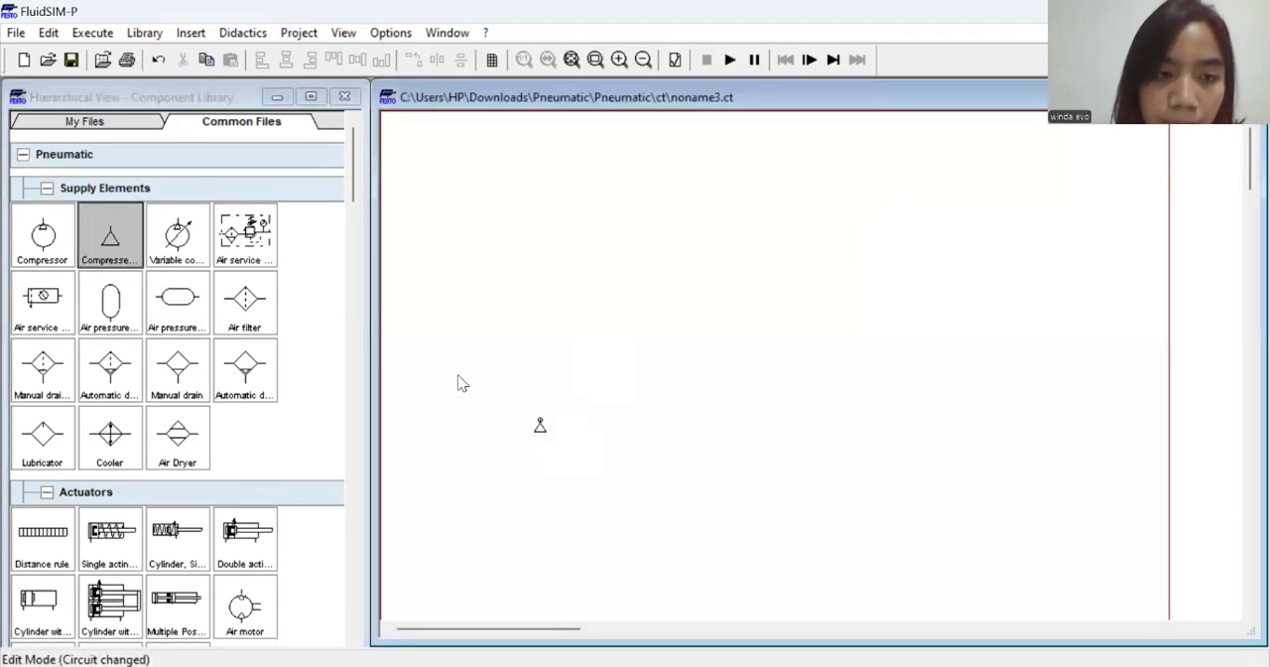
{"action": "left_click_drag", "start_coordinate": [127, 224], "coordinate": [601, 428]}
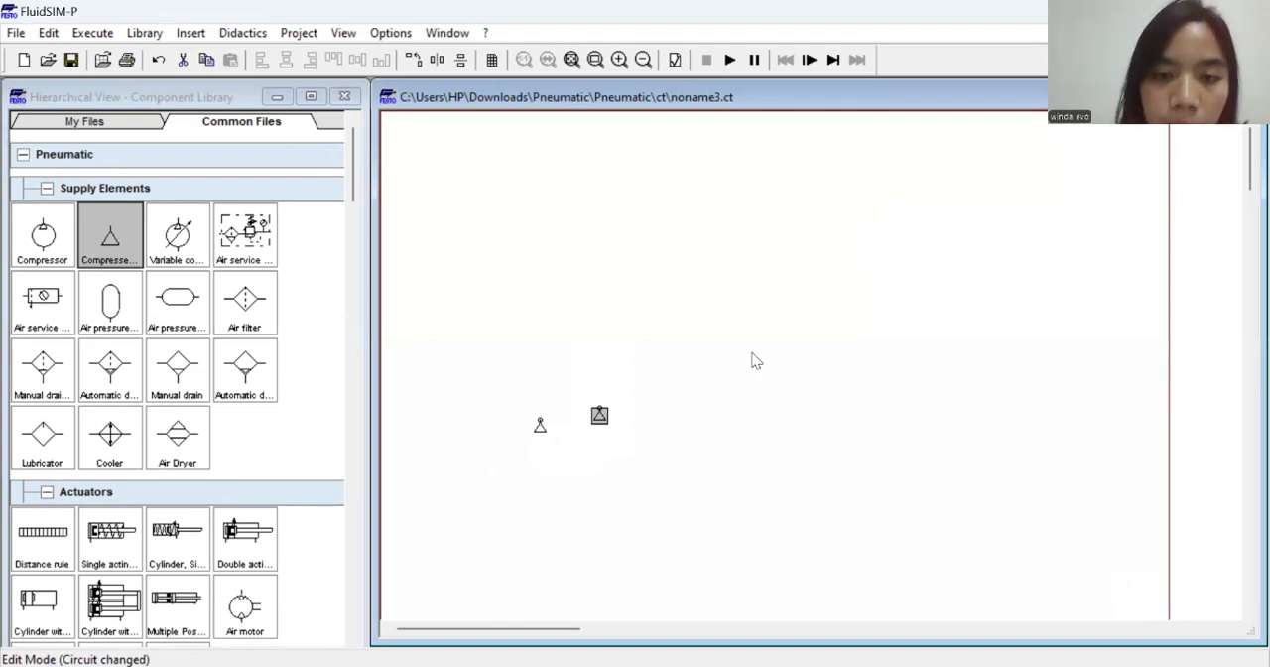
Move the two compressed air supplies lower on the sheet, spaced apart and level with each other
{"action": "double_click", "coordinate": [603, 420]}
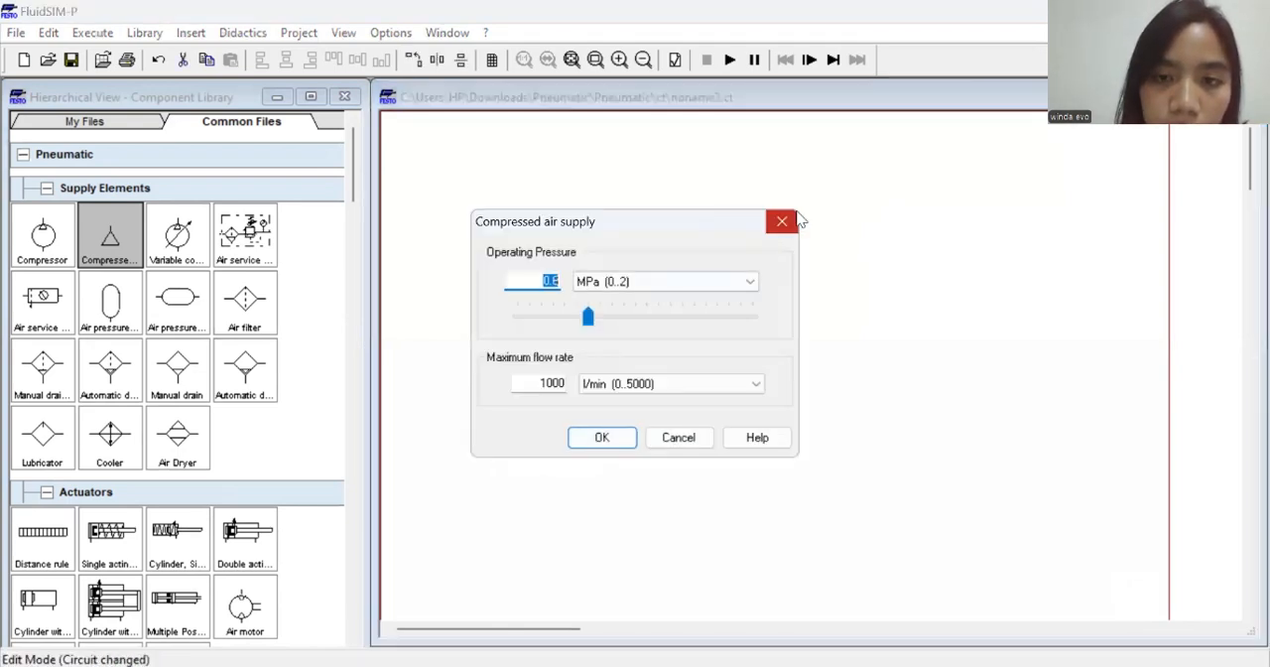
{"action": "left_click", "coordinate": [782, 221]}
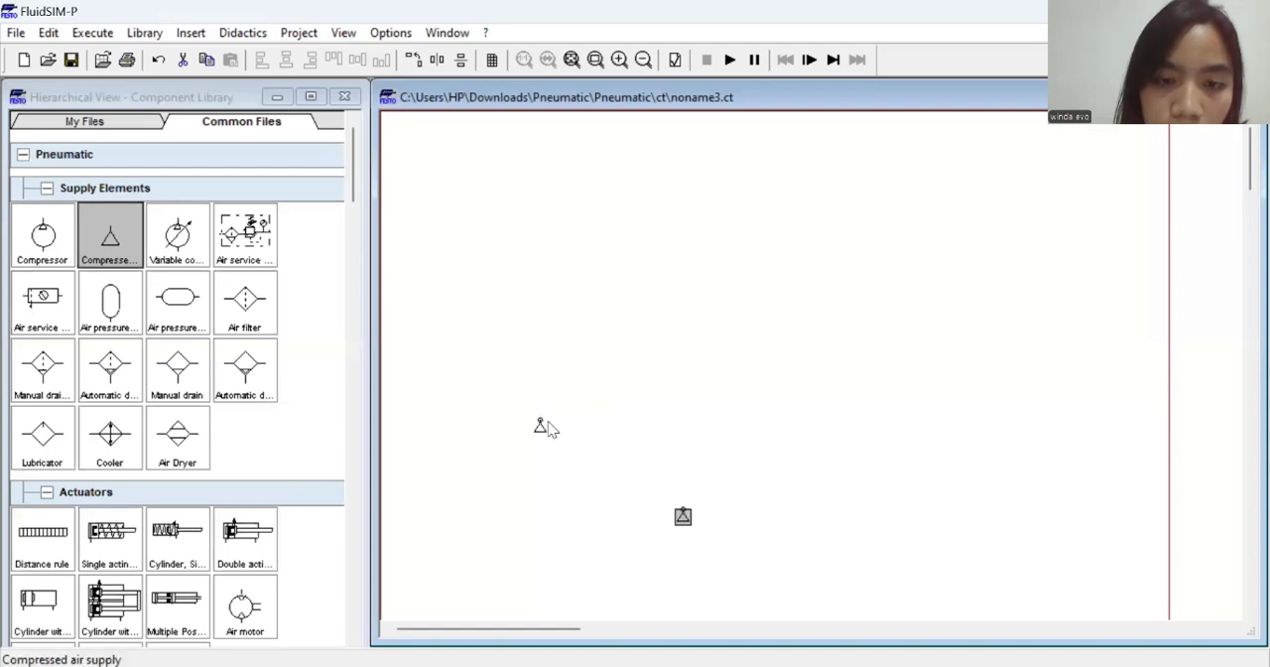
{"action": "left_click_drag", "start_coordinate": [540, 425], "coordinate": [551, 516]}
{"action": "left_click", "coordinate": [601, 418]}
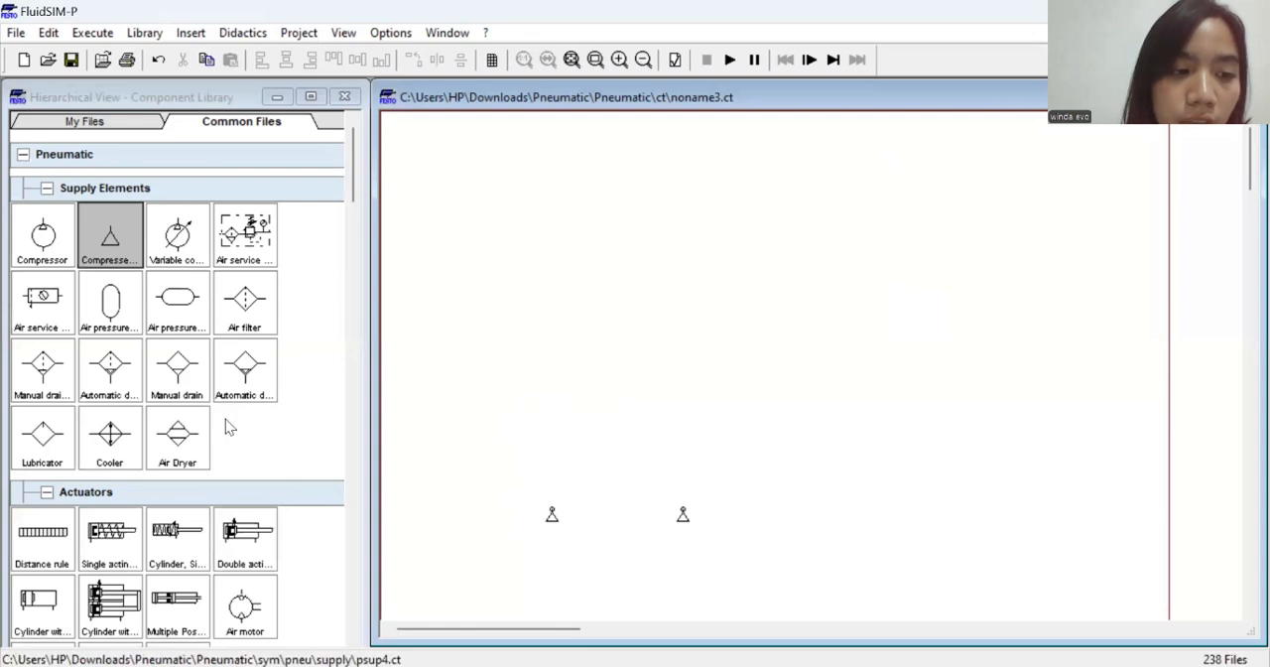
Place two mechanically operated 3/2-way valves with pushbutton in a row above the two compressed air supplies
{"action": "scroll", "coordinate": [178, 375], "scroll_direction": "down", "scroll_amount": 3}
{"action": "scroll", "coordinate": [177, 375], "scroll_direction": "down", "scroll_amount": 1}
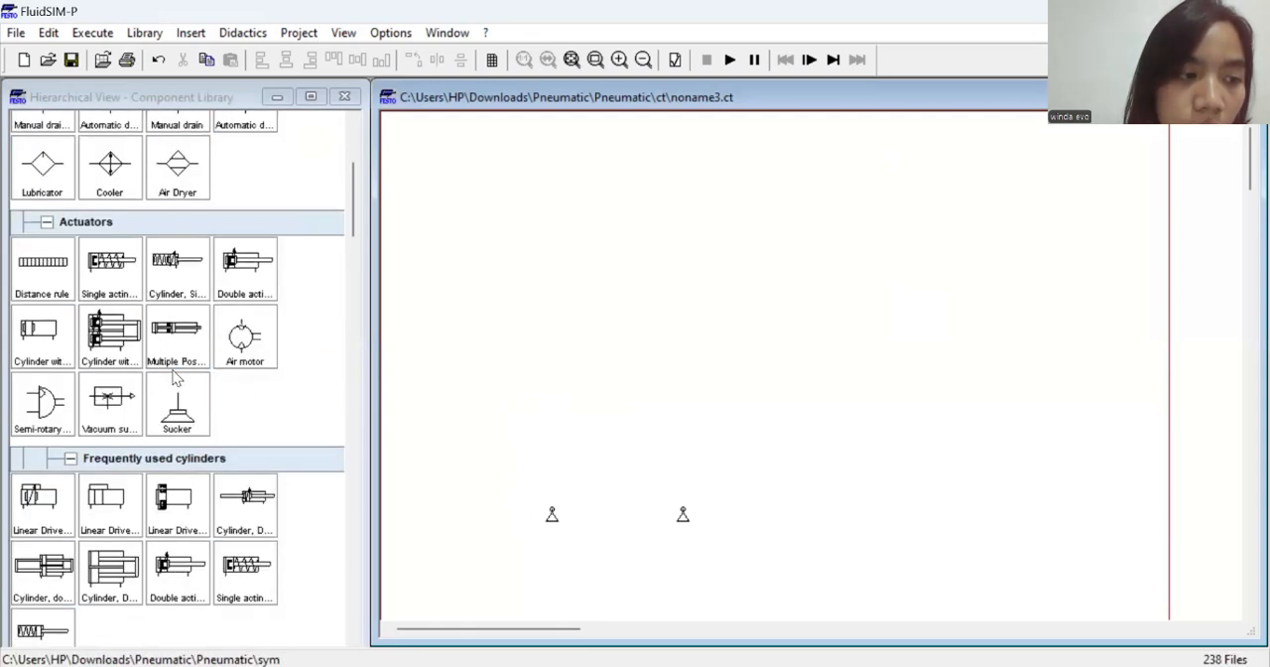
{"action": "scroll", "coordinate": [177, 375], "scroll_direction": "down", "scroll_amount": 3}
{"action": "scroll", "coordinate": [177, 375], "scroll_direction": "down", "scroll_amount": 3}
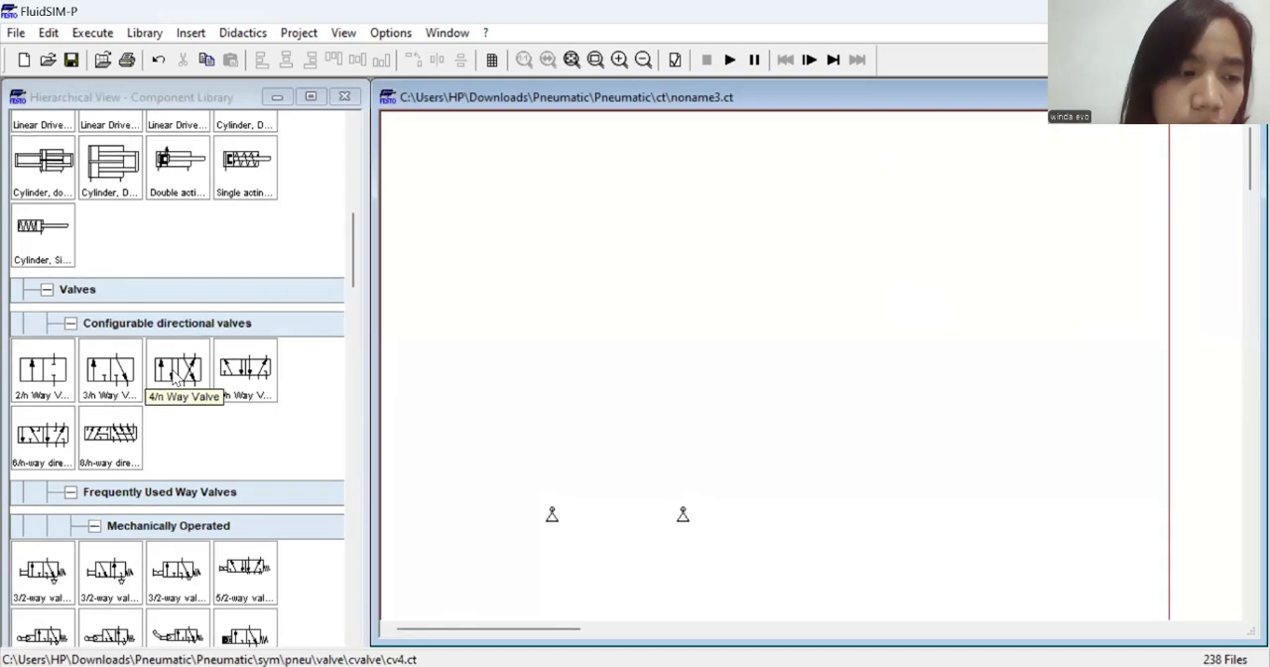
{"action": "left_click", "coordinate": [111, 395]}
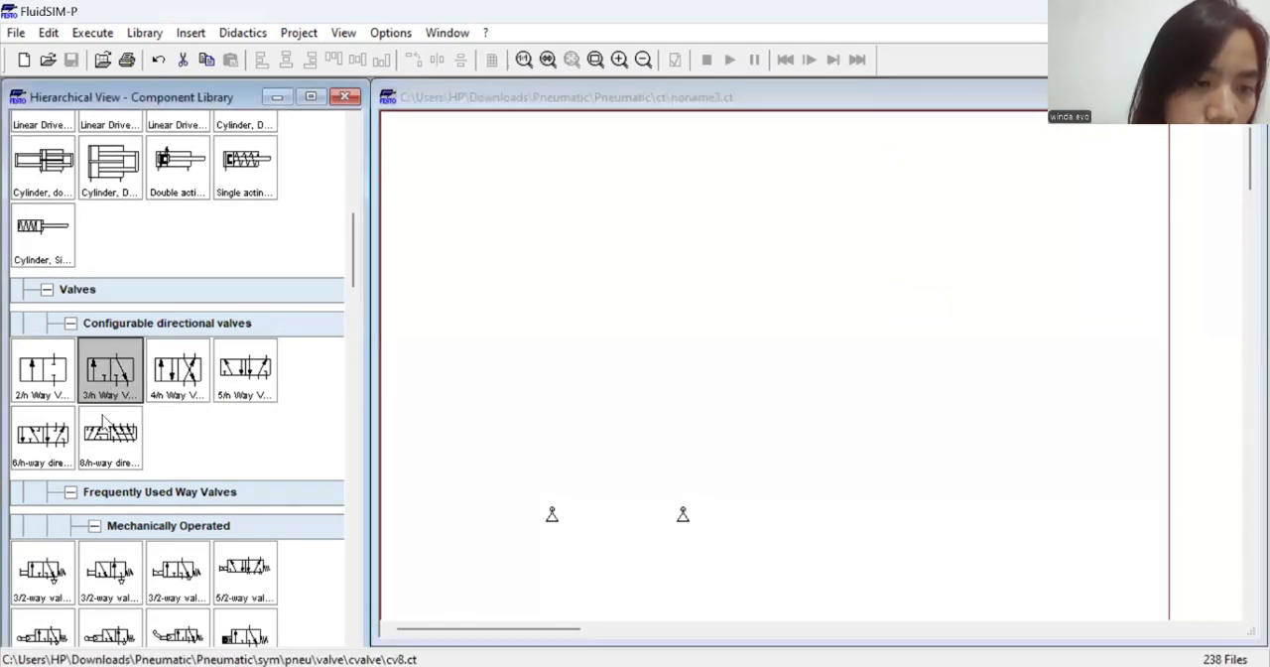
{"action": "scroll", "coordinate": [83, 475], "scroll_direction": "down", "scroll_amount": 1}
{"action": "left_click_drag", "start_coordinate": [55, 511], "coordinate": [547, 437]}
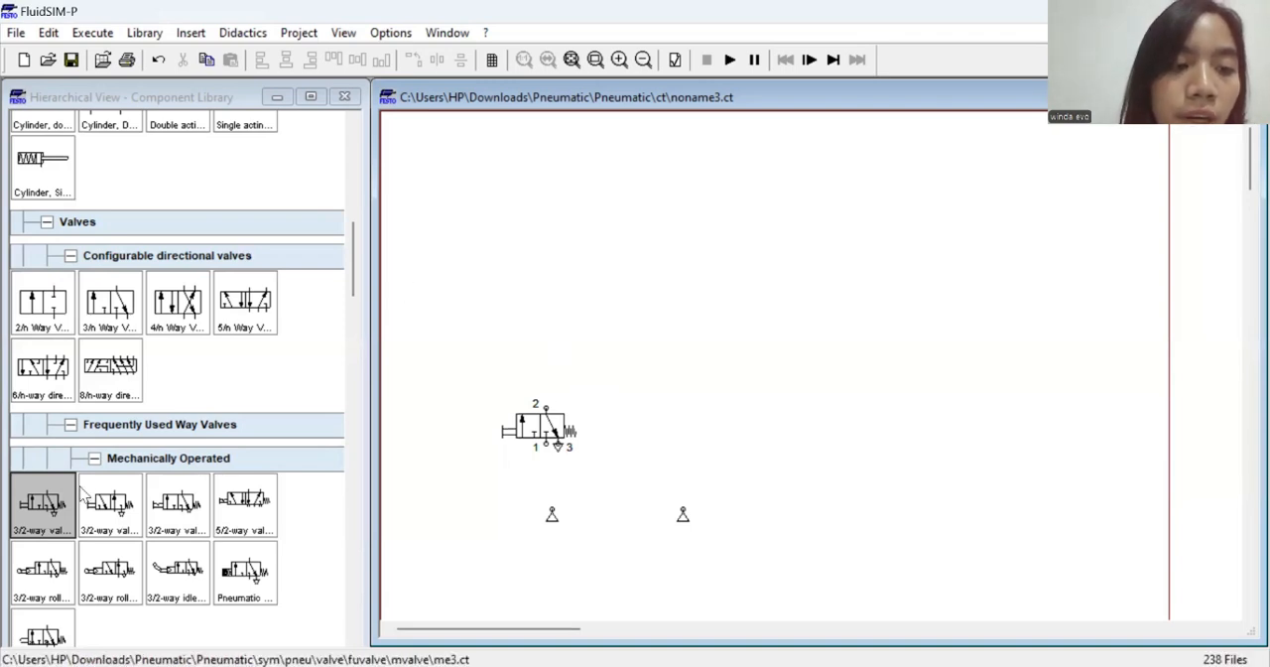
{"action": "left_click_drag", "start_coordinate": [42, 506], "coordinate": [735, 435]}
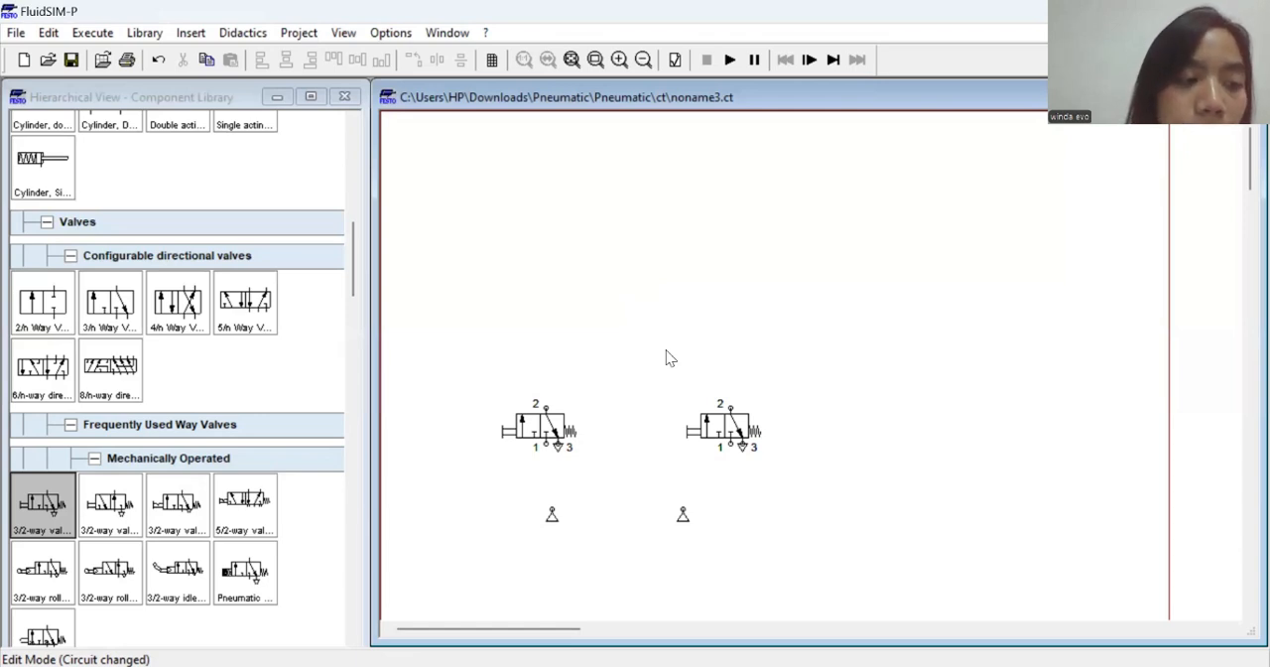
Shift the right-hand 3/2-way valve slightly and set its left manual actuation to the pushbutton symbol with the rounded head
{"action": "scroll", "coordinate": [329, 372], "scroll_direction": "down", "scroll_amount": 1}
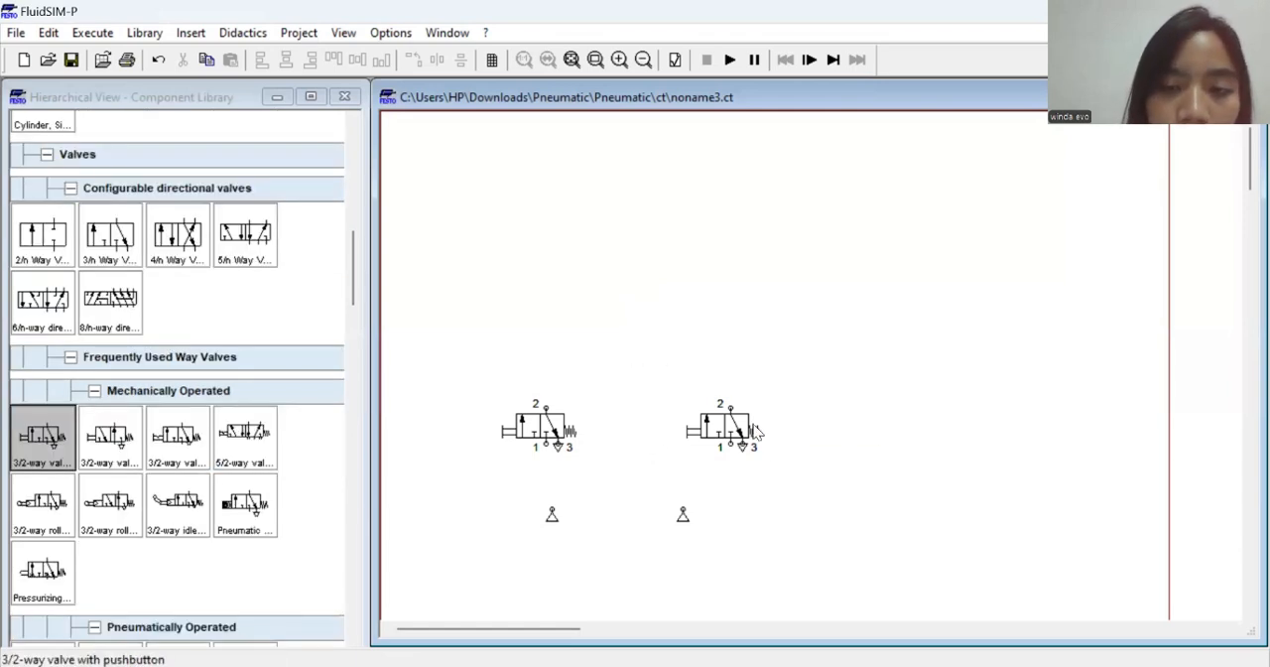
{"action": "left_click_drag", "start_coordinate": [718, 425], "coordinate": [720, 434]}
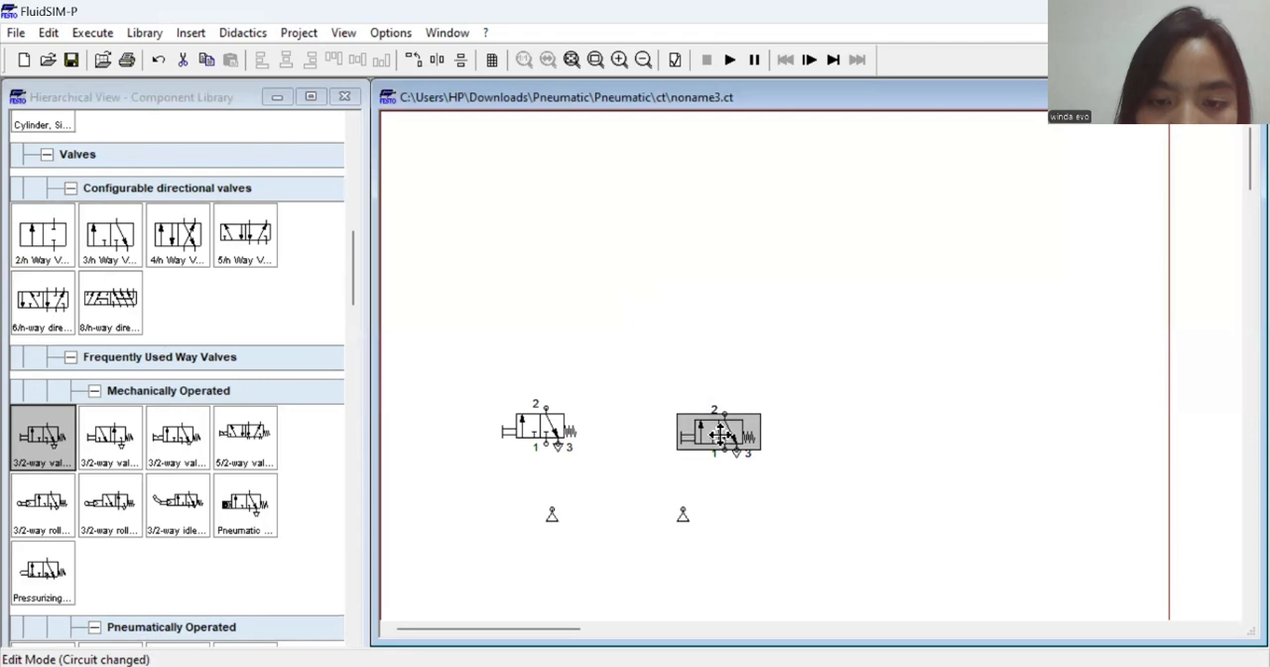
{"action": "left_click", "coordinate": [674, 379]}
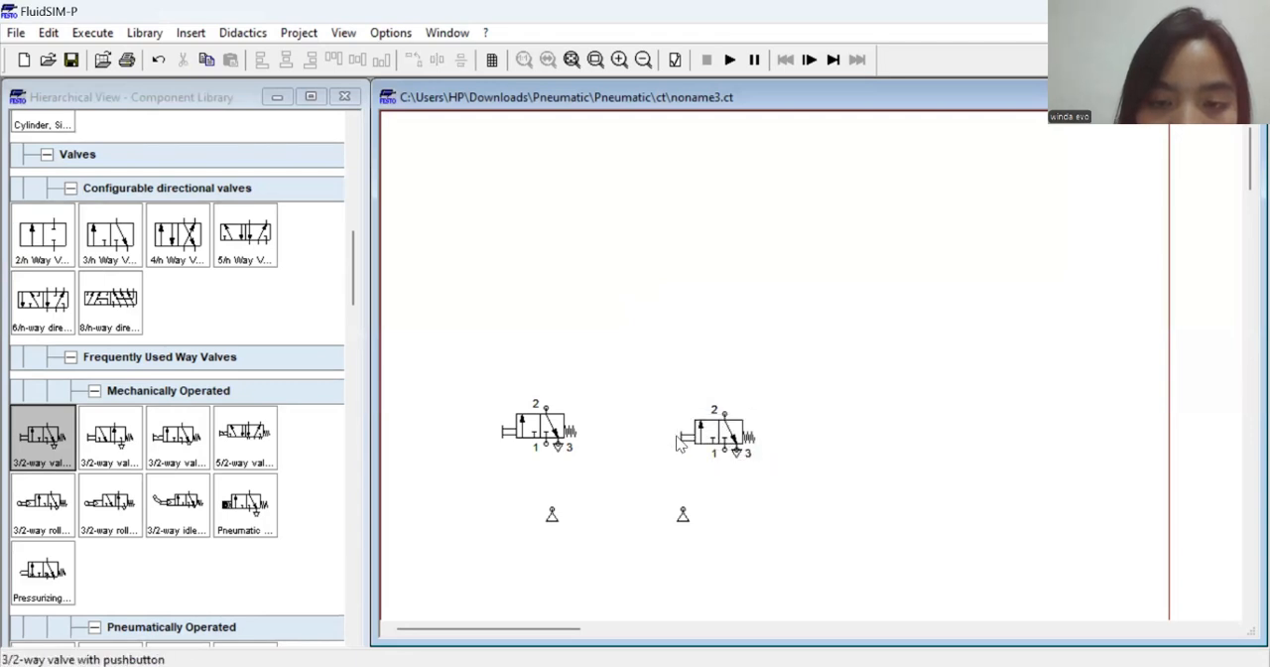
{"action": "left_click", "coordinate": [679, 443]}
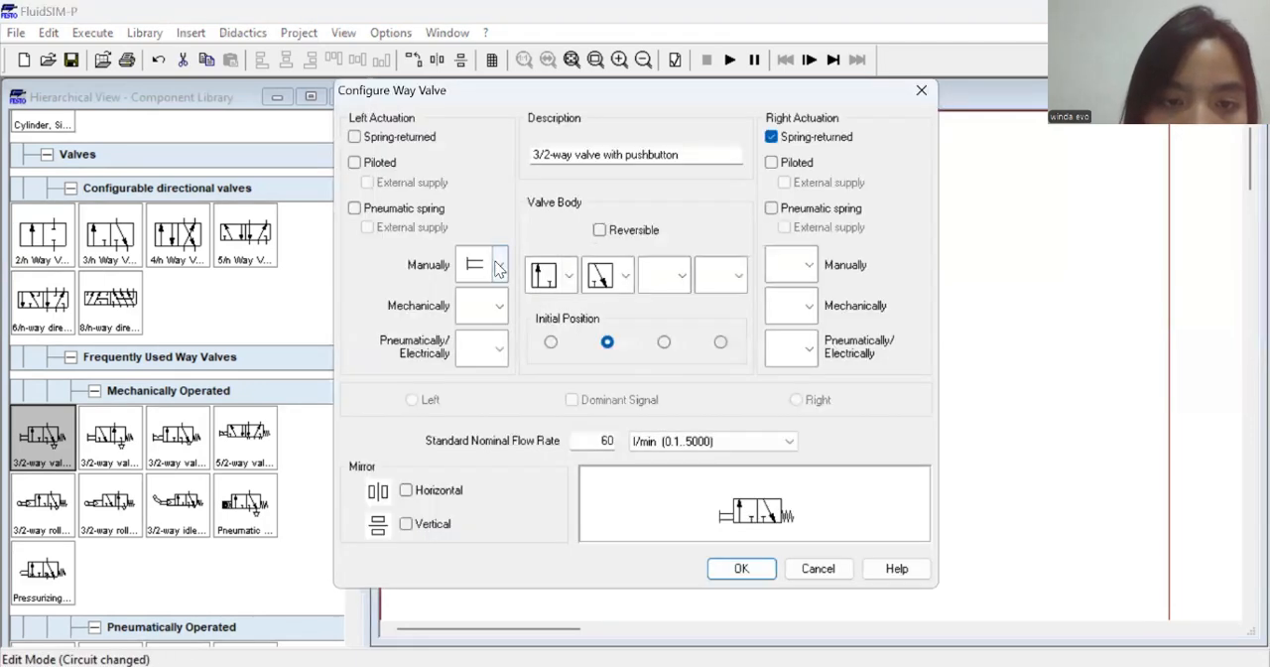
{"action": "left_click", "coordinate": [500, 267]}
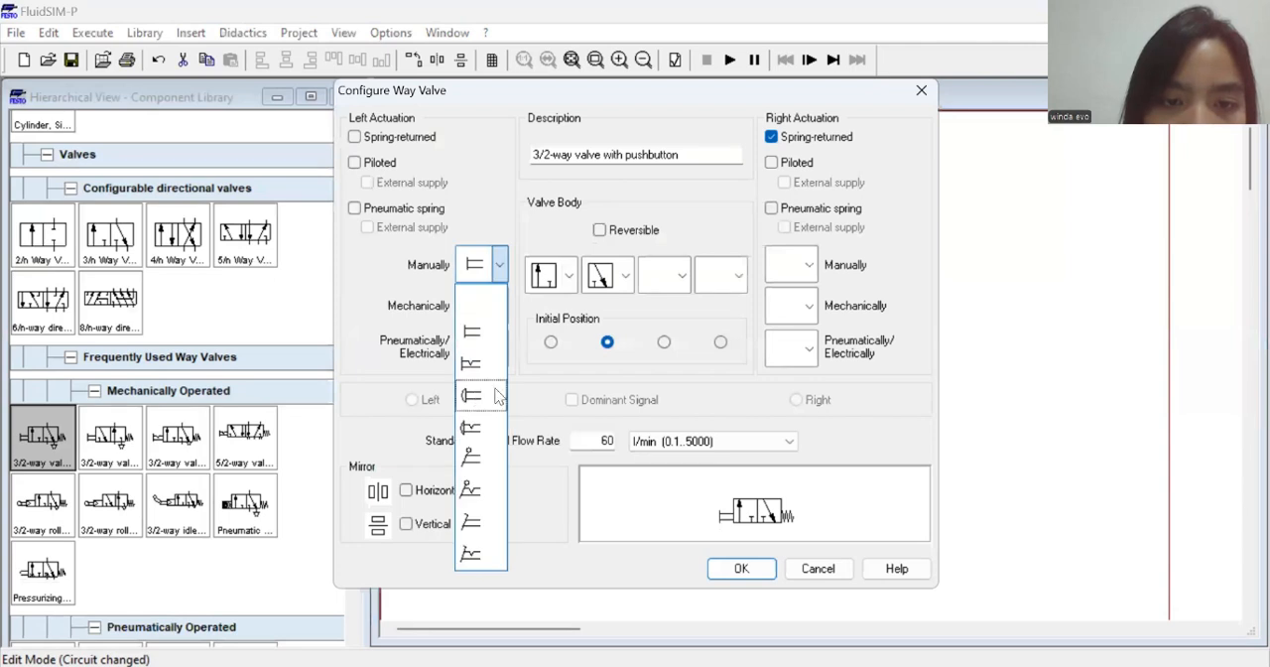
{"action": "left_click", "coordinate": [498, 395]}
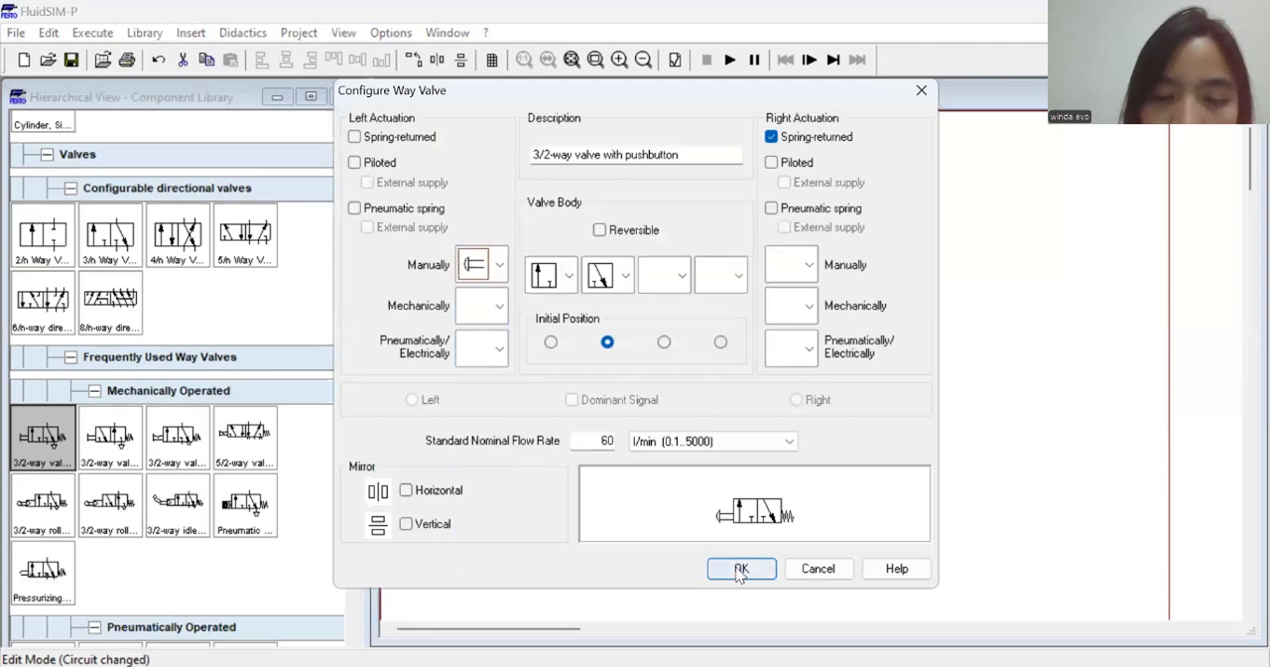
{"action": "left_click", "coordinate": [739, 569]}
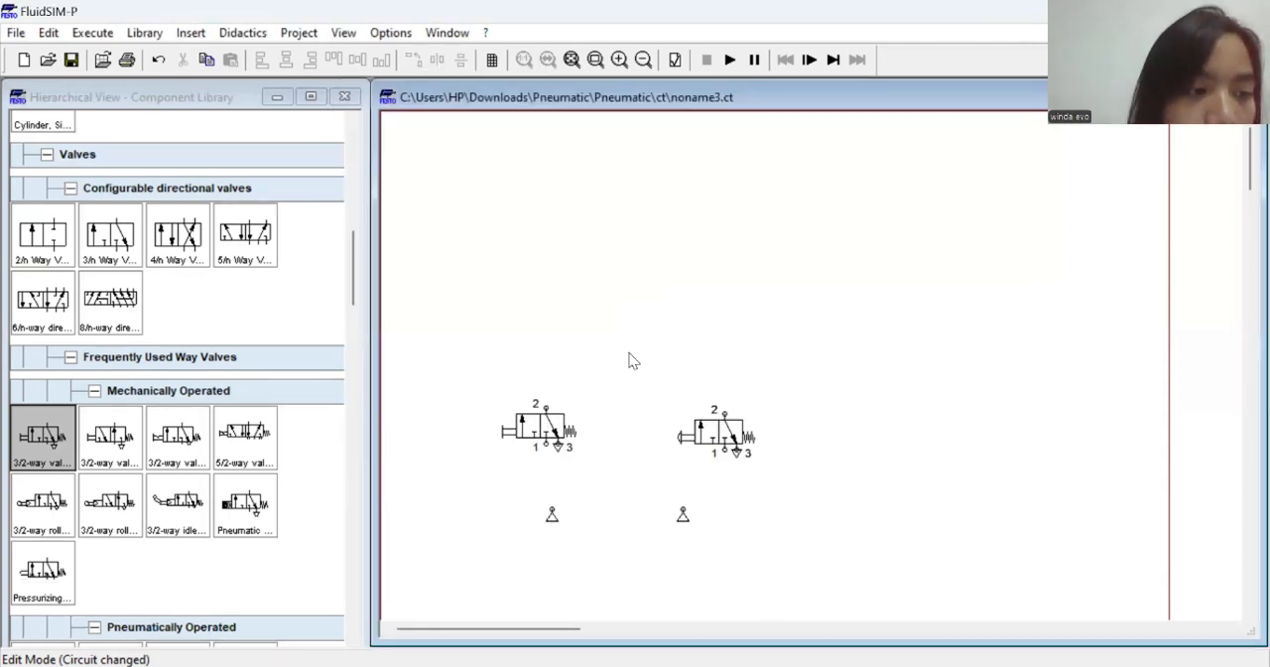
Place a two pressure valve between and above the two 3/2-way valves
{"action": "scroll", "coordinate": [230, 320], "scroll_direction": "down", "scroll_amount": 3}
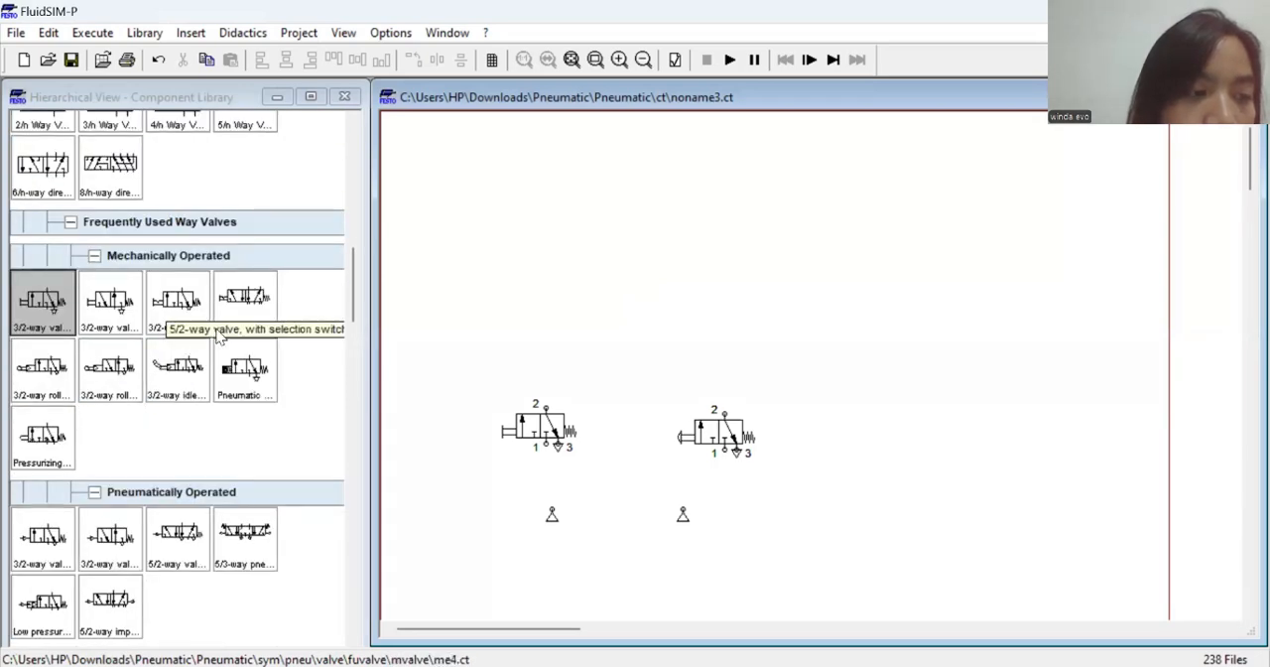
{"action": "scroll", "coordinate": [218, 337], "scroll_direction": "down", "scroll_amount": 5}
{"action": "scroll", "coordinate": [198, 332], "scroll_direction": "down", "scroll_amount": 14}
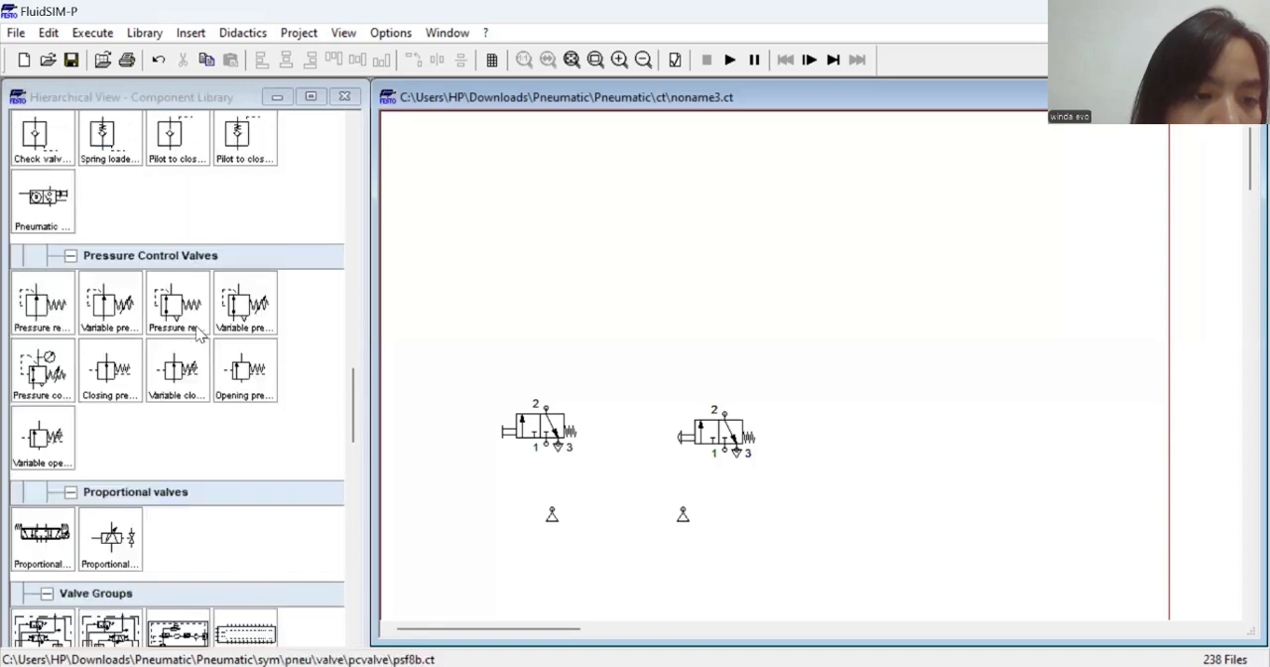
{"action": "scroll", "coordinate": [196, 334], "scroll_direction": "down", "scroll_amount": 5}
{"action": "scroll", "coordinate": [140, 336], "scroll_direction": "down", "scroll_amount": 2}
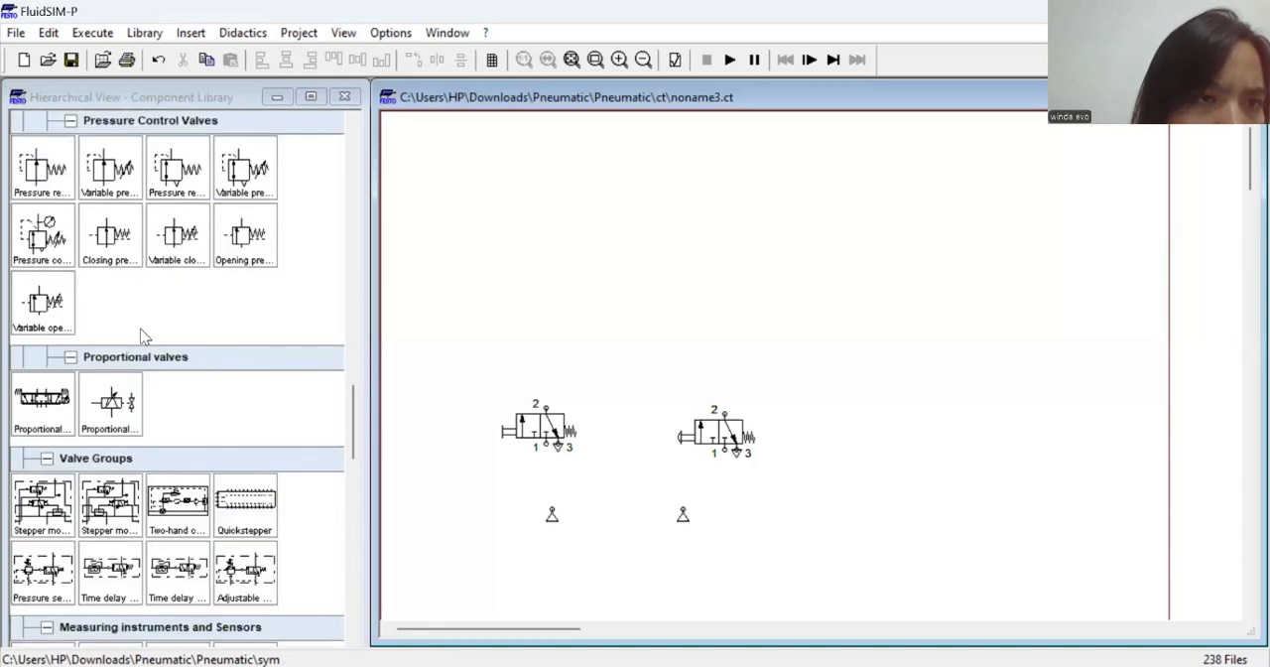
{"action": "scroll", "coordinate": [140, 335], "scroll_direction": "down", "scroll_amount": 3}
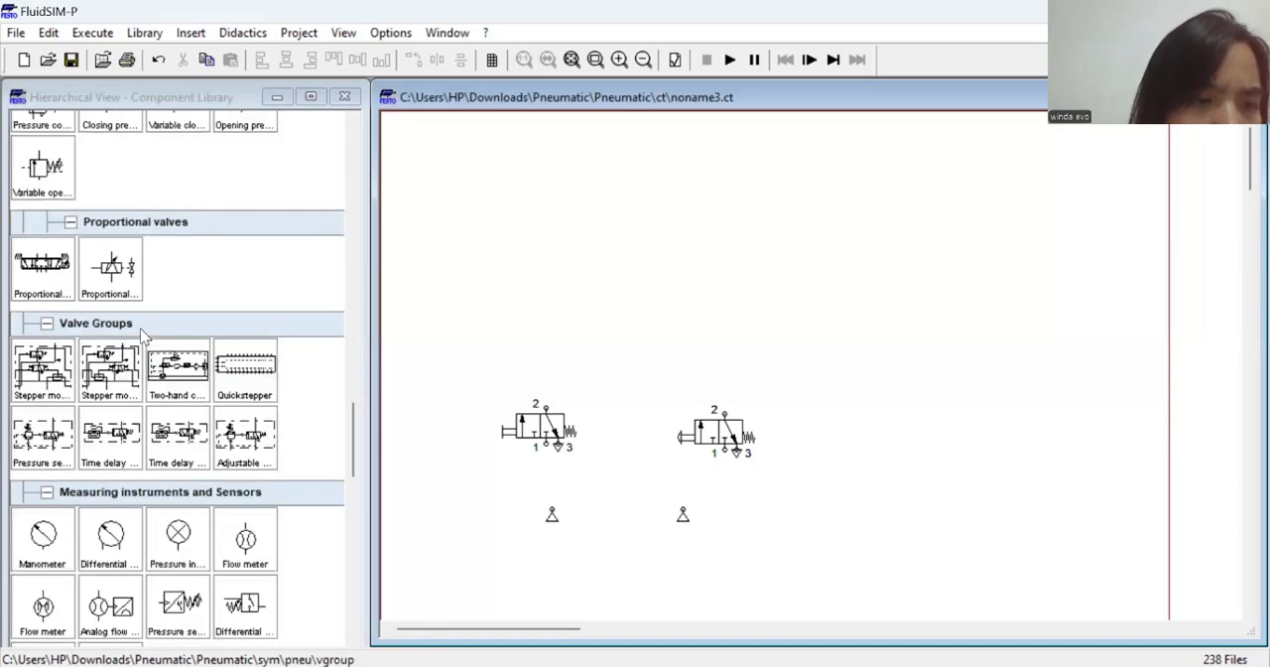
{"action": "scroll", "coordinate": [140, 335], "scroll_direction": "down", "scroll_amount": 16}
{"action": "scroll", "coordinate": [140, 336], "scroll_direction": "up", "scroll_amount": 16}
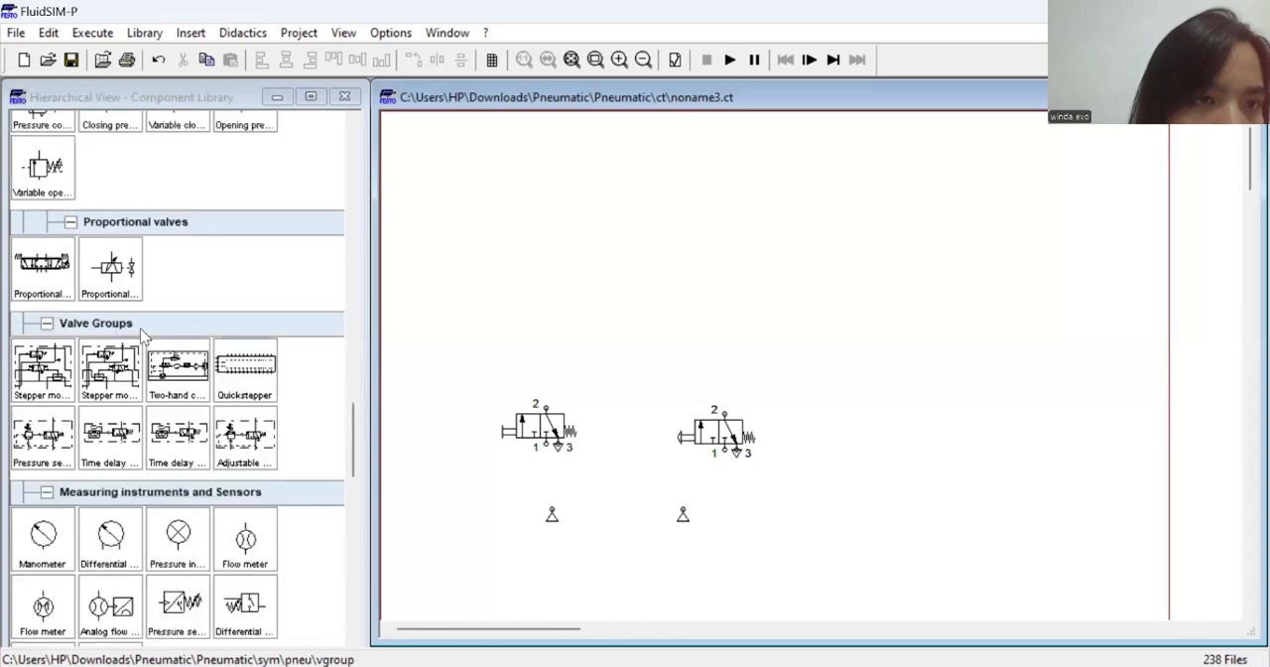
{"action": "scroll", "coordinate": [140, 335], "scroll_direction": "up", "scroll_amount": 3}
{"action": "scroll", "coordinate": [140, 336], "scroll_direction": "up", "scroll_amount": 20}
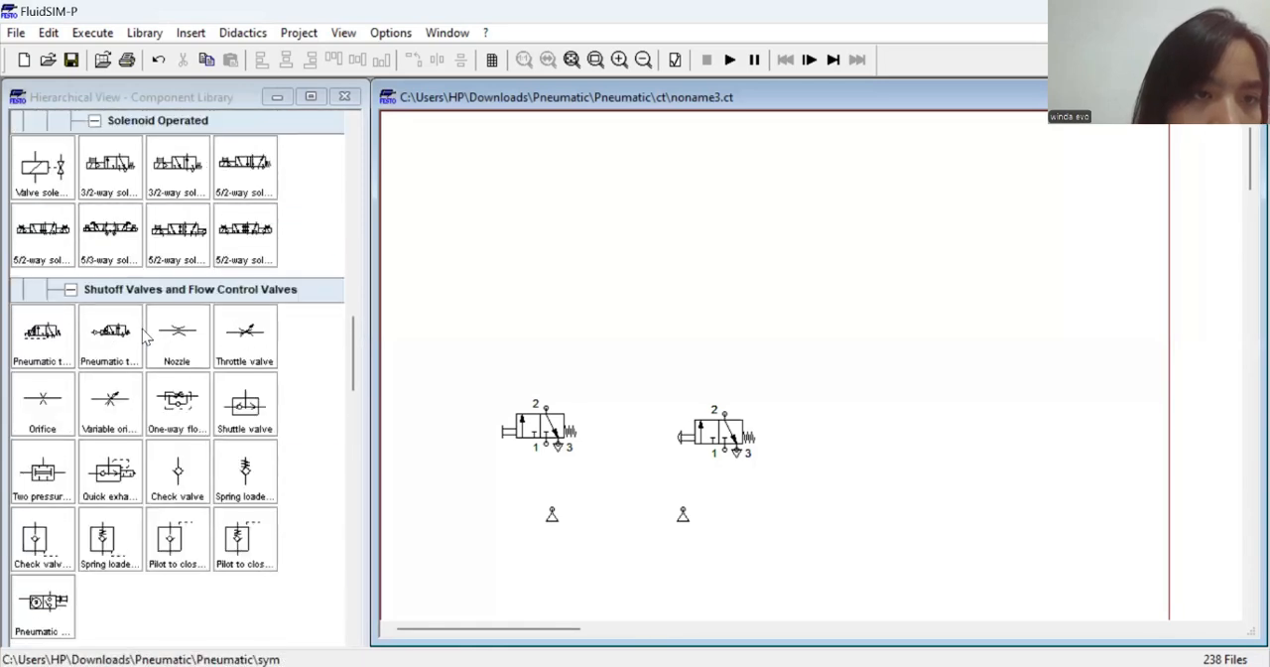
{"action": "scroll", "coordinate": [145, 336], "scroll_direction": "down", "scroll_amount": 9}
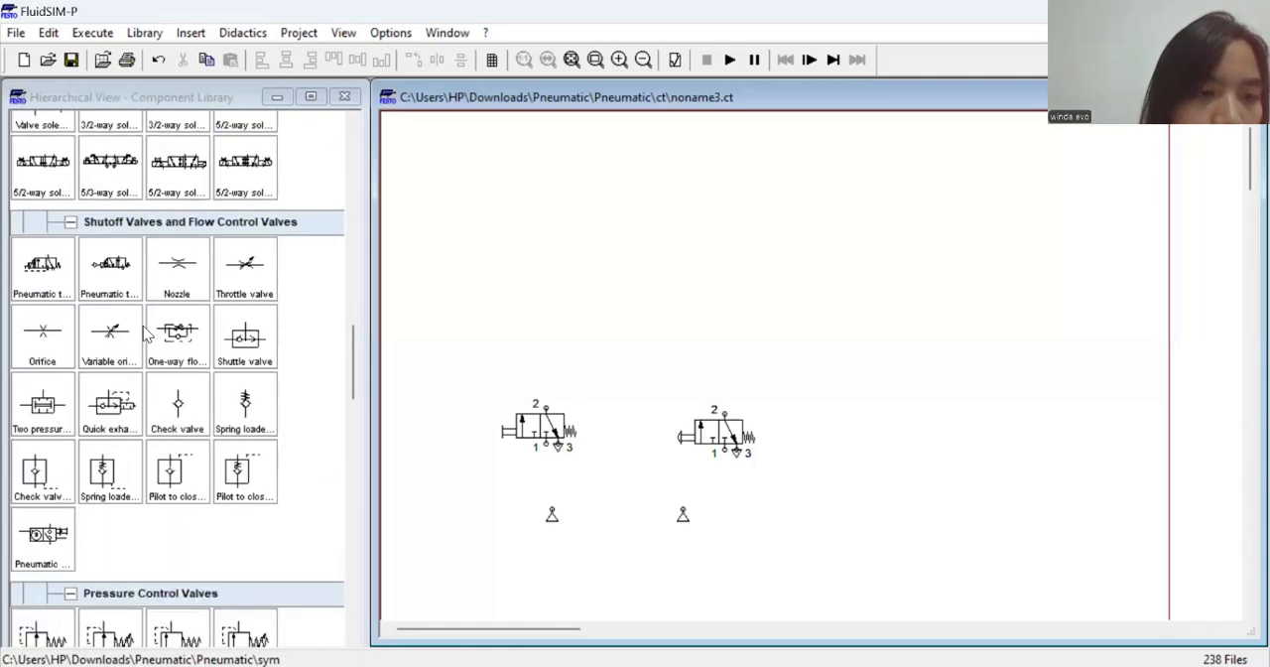
{"action": "left_click_drag", "start_coordinate": [58, 413], "coordinate": [623, 342]}
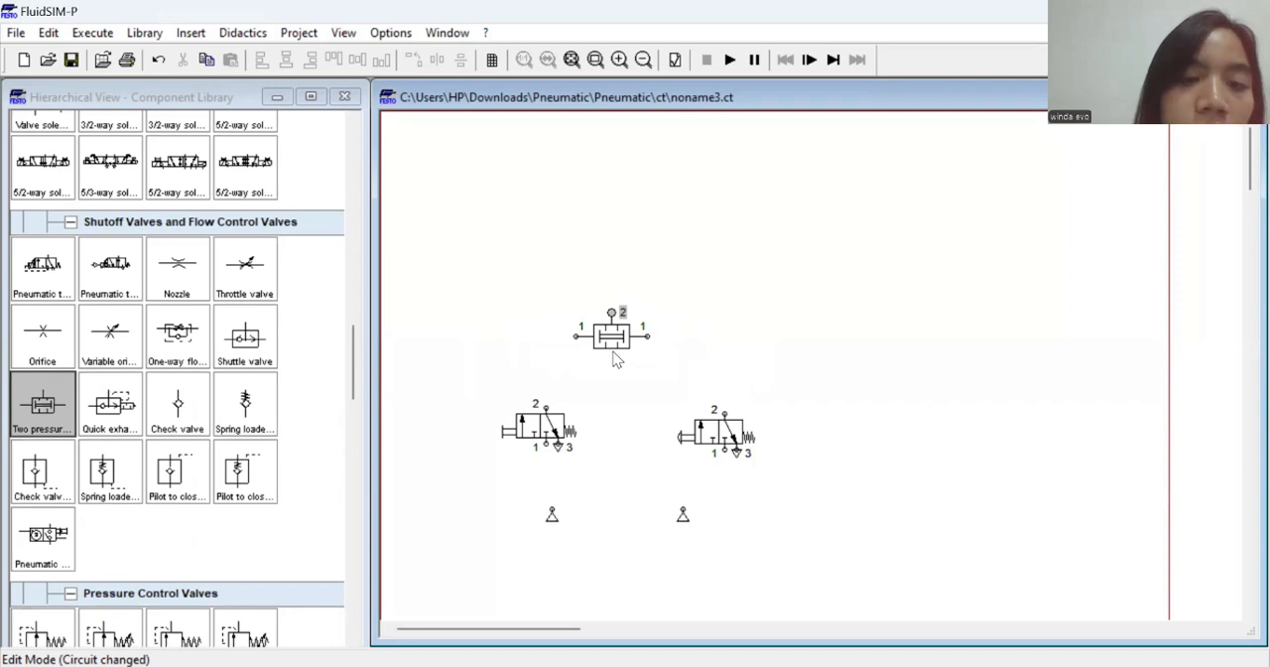
{"action": "left_click_drag", "start_coordinate": [609, 342], "coordinate": [627, 366]}
{"action": "left_click", "coordinate": [544, 432]}
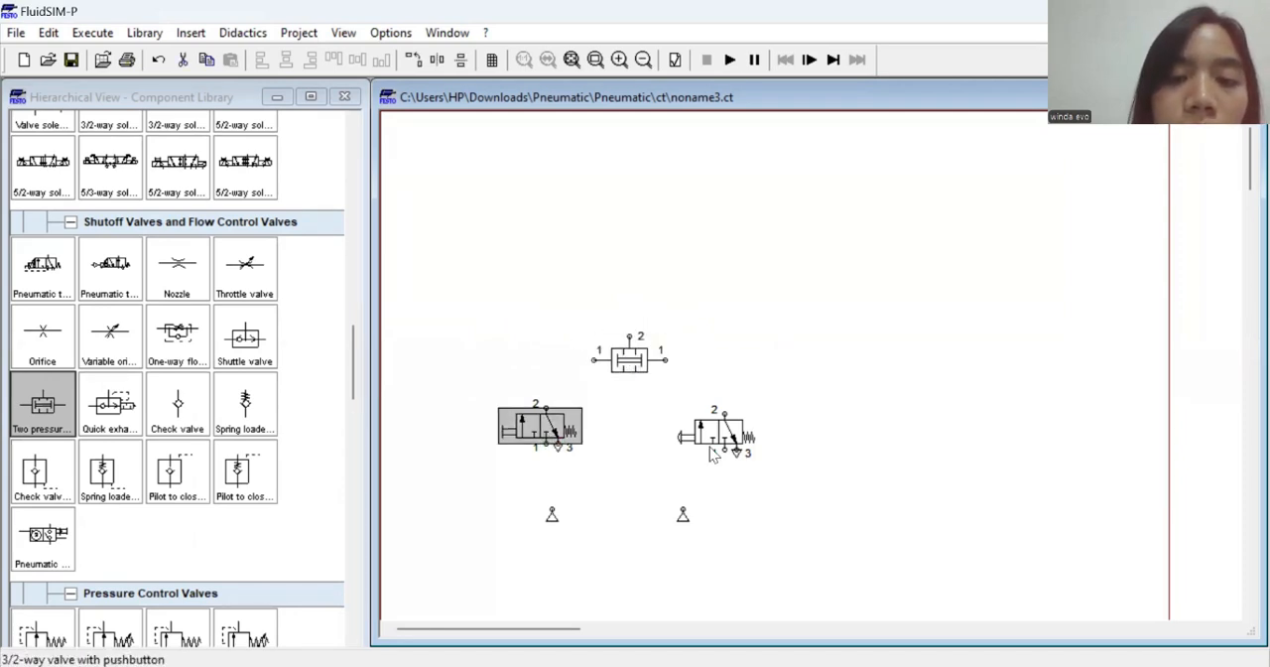
{"action": "left_click", "coordinate": [712, 442]}
{"action": "left_click", "coordinate": [784, 334]}
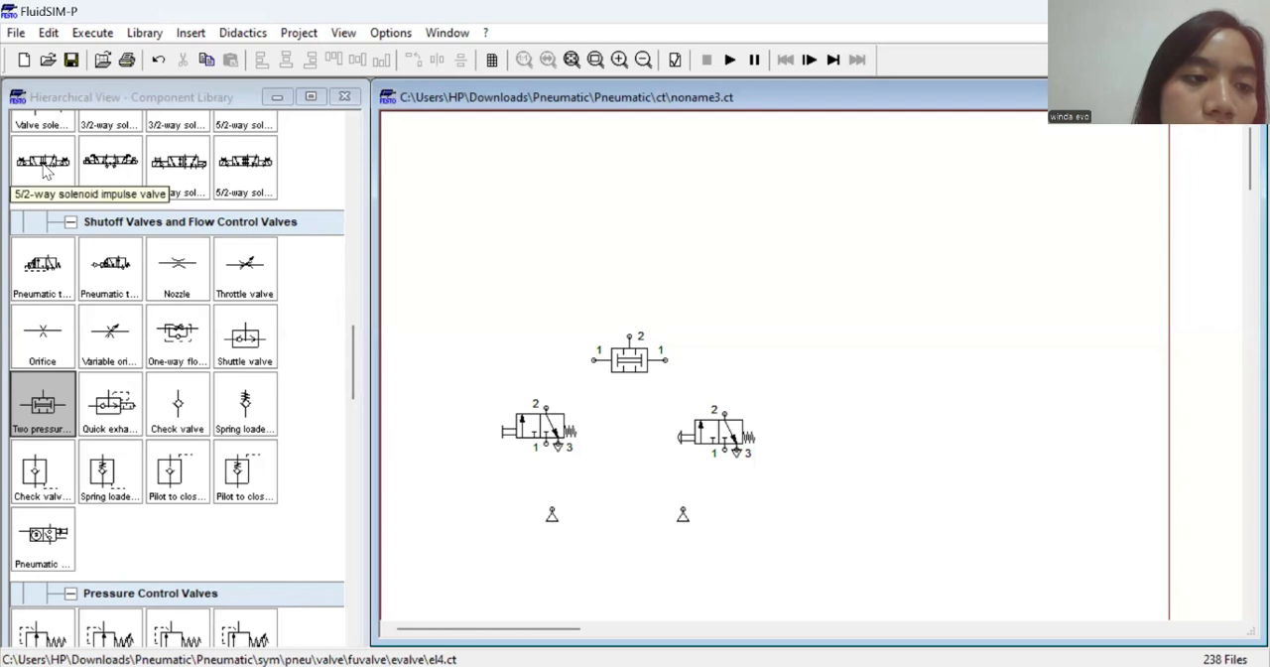
Place a pneumatically operated 5/2-way valve on the sheet, above and to the right of the two pressure valve
{"action": "scroll", "coordinate": [129, 220], "scroll_direction": "up", "scroll_amount": 2}
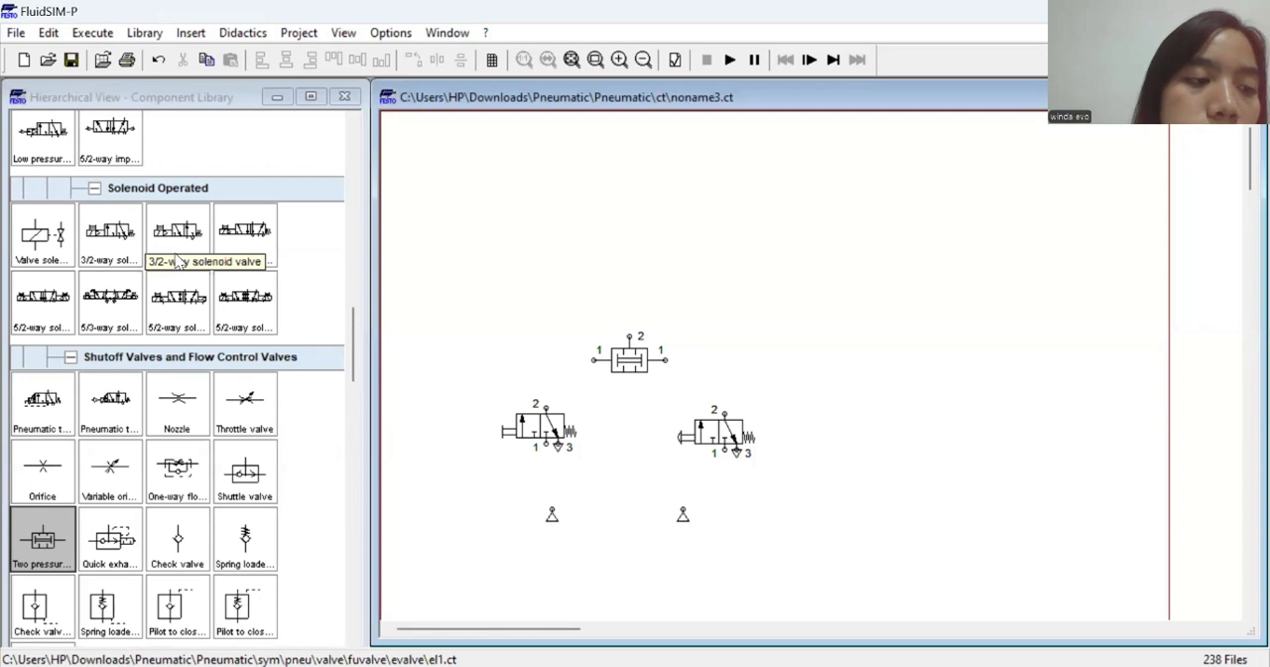
{"action": "scroll", "coordinate": [125, 252], "scroll_direction": "up", "scroll_amount": 1}
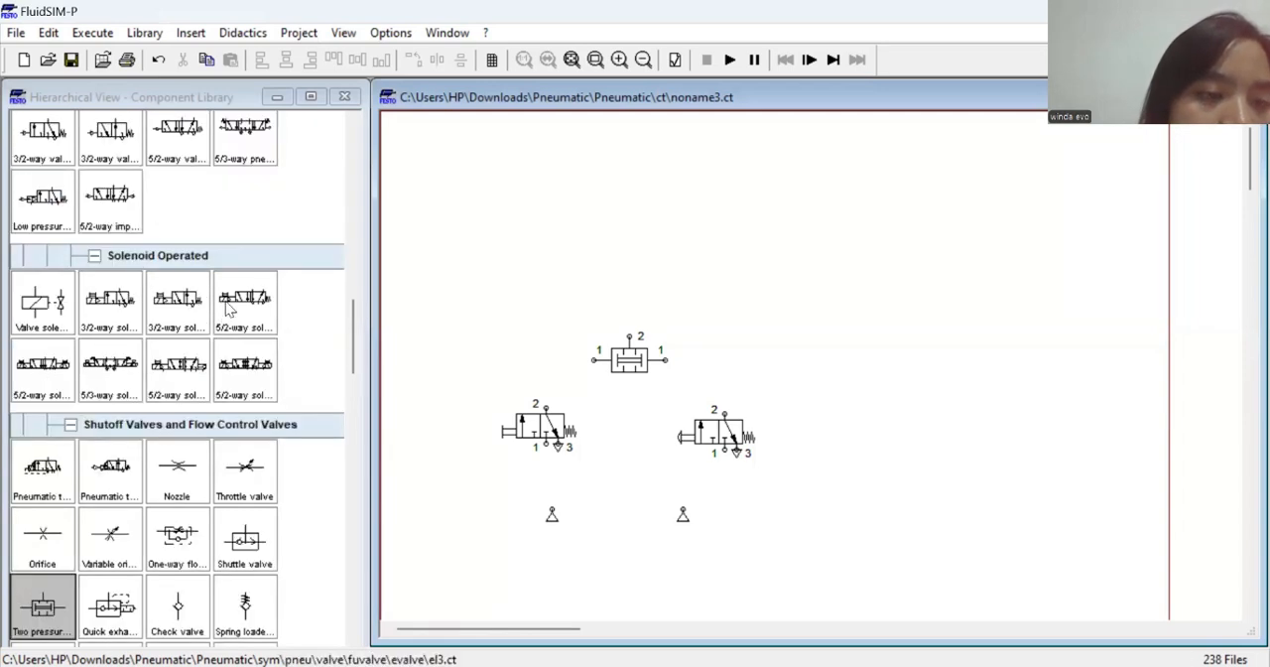
{"action": "scroll", "coordinate": [203, 306], "scroll_direction": "up", "scroll_amount": 2}
{"action": "left_click_drag", "start_coordinate": [185, 272], "coordinate": [809, 298]}
{"action": "left_click", "coordinate": [976, 258]}
{"action": "left_click", "coordinate": [865, 275]}
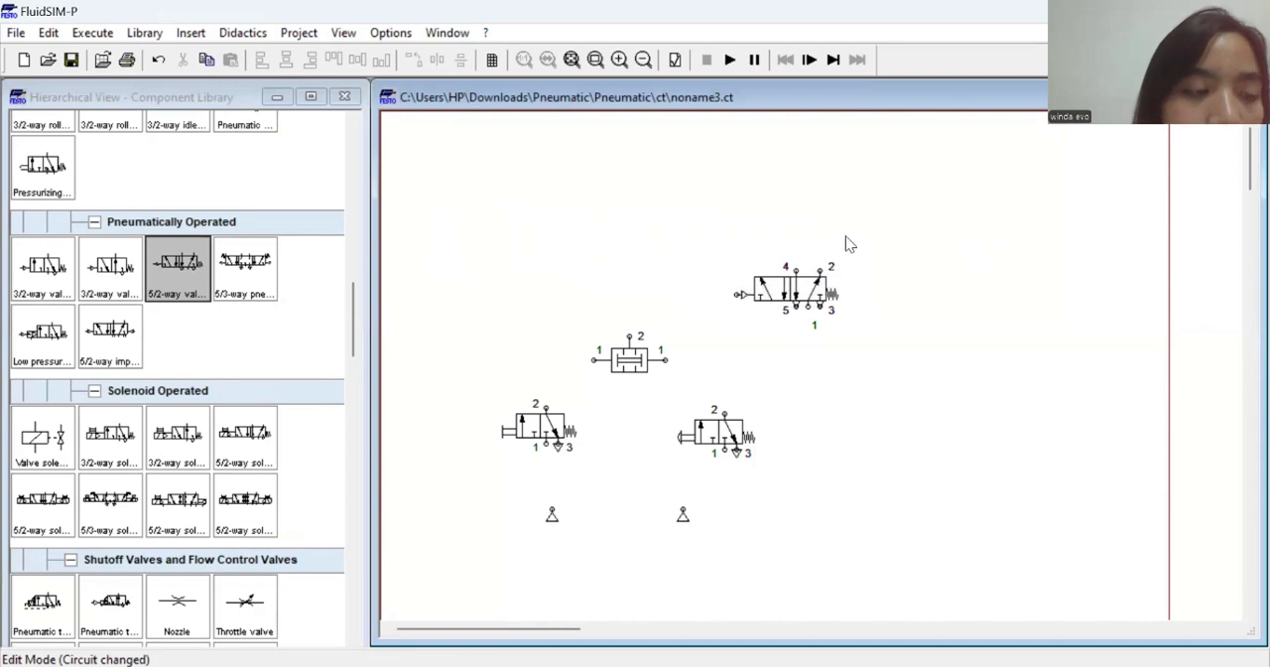
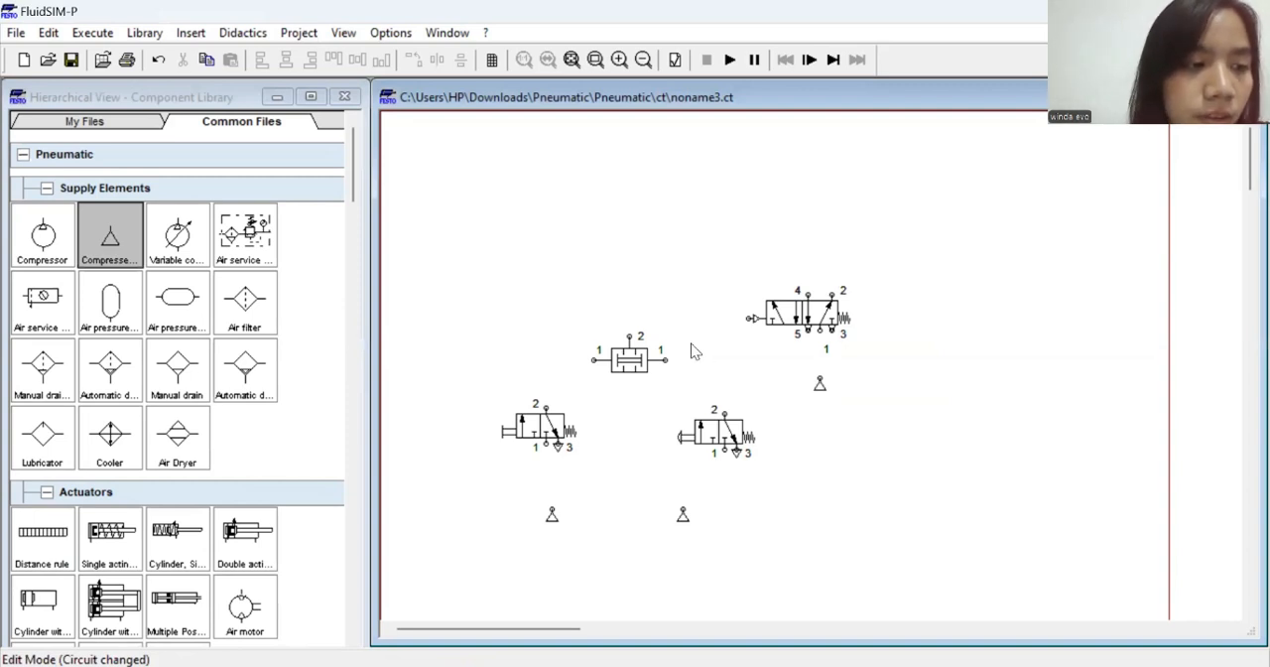
Place two one-way flow control valves side by side on the sheet, above the two pressure valve and the 5/2-way valve
{"action": "scroll", "coordinate": [124, 373], "scroll_direction": "down", "scroll_amount": 1}
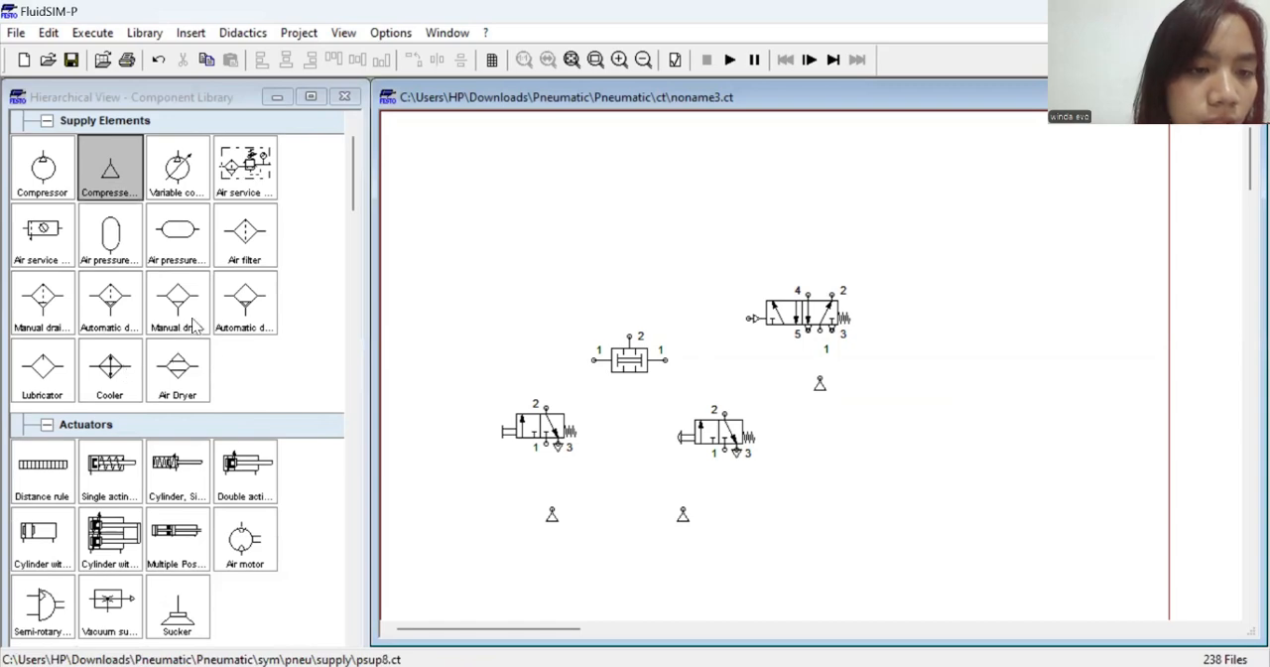
{"action": "scroll", "coordinate": [219, 367], "scroll_direction": "down", "scroll_amount": 3}
{"action": "scroll", "coordinate": [218, 367], "scroll_direction": "down", "scroll_amount": 2}
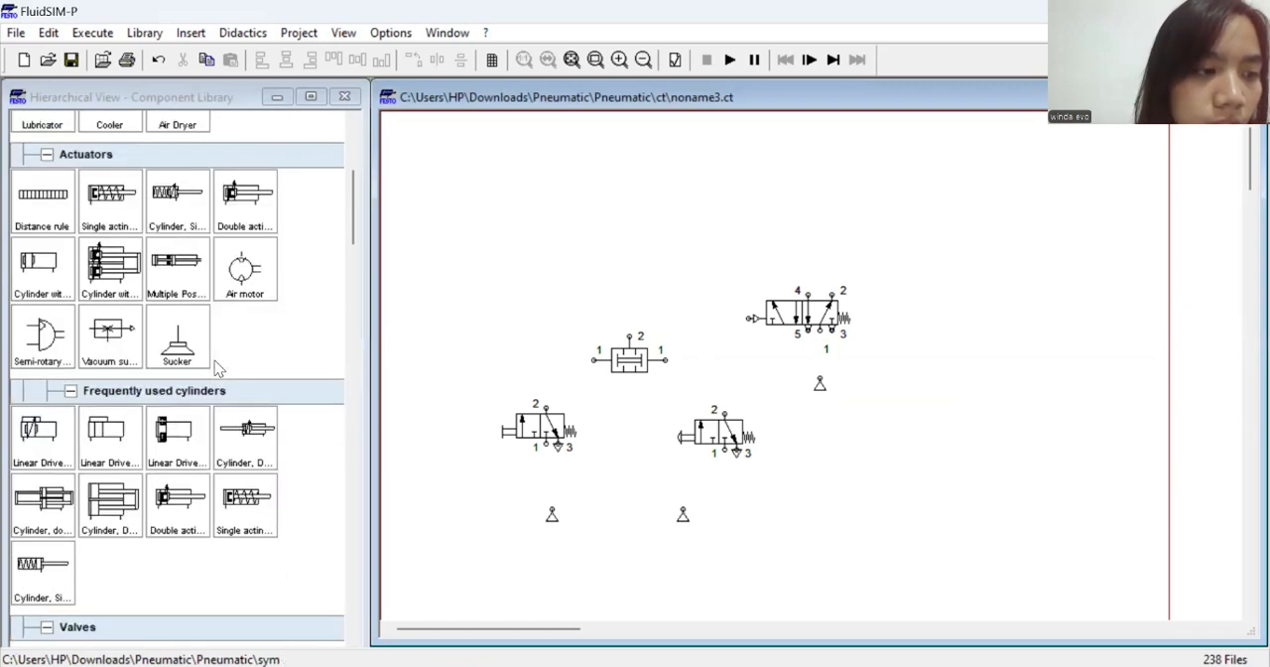
{"action": "scroll", "coordinate": [220, 369], "scroll_direction": "down", "scroll_amount": 3}
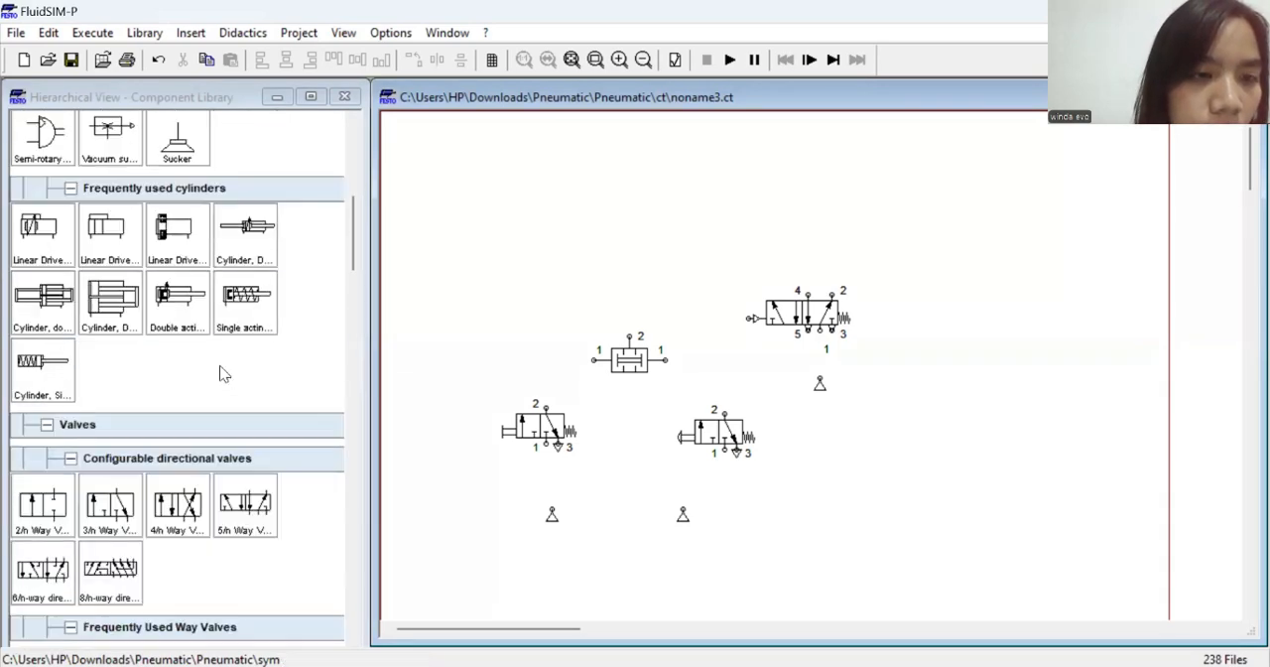
{"action": "scroll", "coordinate": [221, 373], "scroll_direction": "up", "scroll_amount": 4}
{"action": "scroll", "coordinate": [222, 373], "scroll_direction": "up", "scroll_amount": 5}
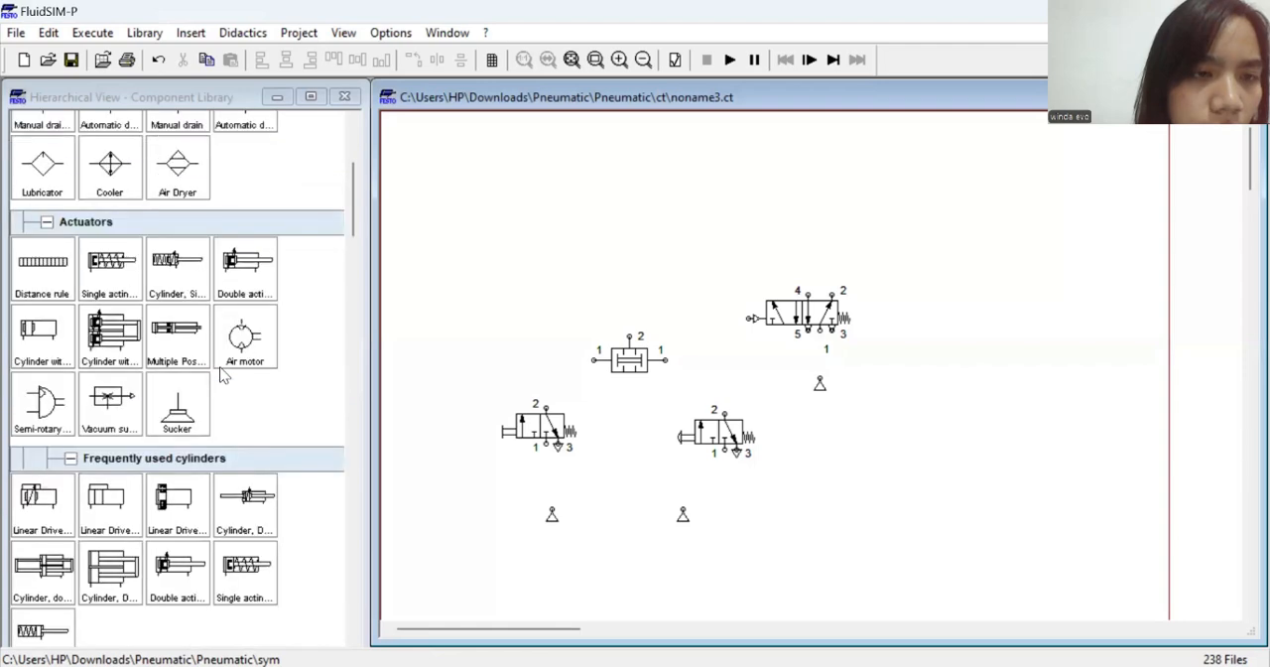
{"action": "scroll", "coordinate": [222, 373], "scroll_direction": "down", "scroll_amount": 9}
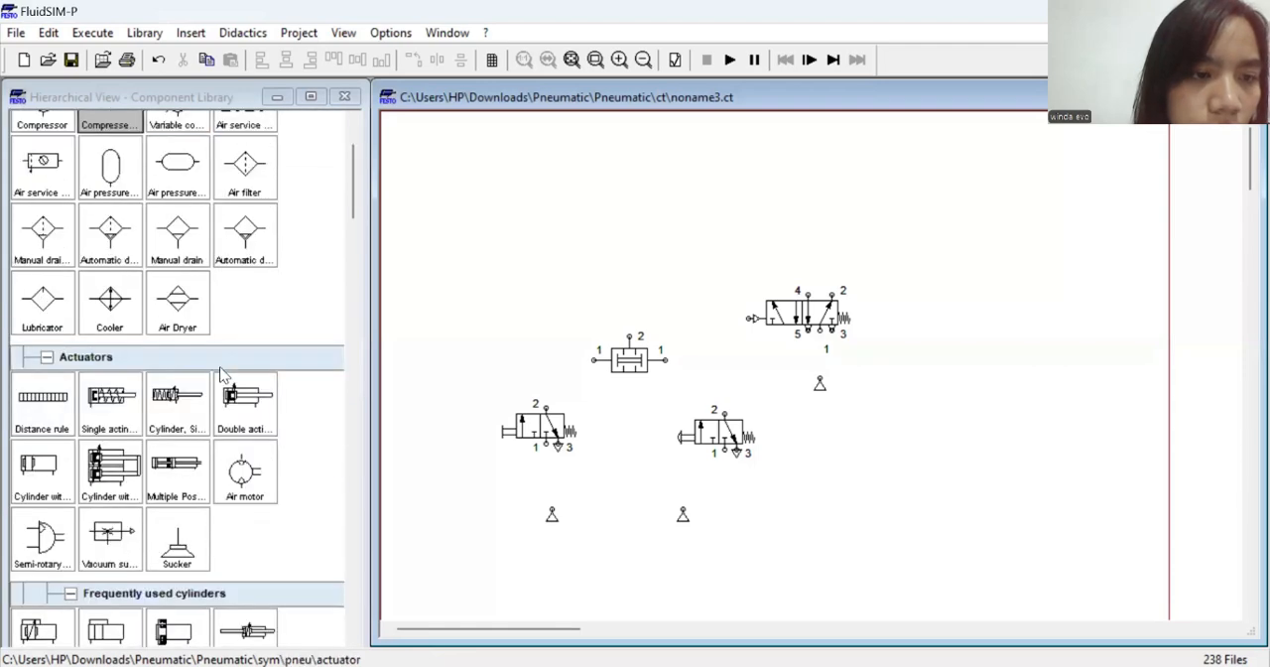
{"action": "scroll", "coordinate": [222, 373], "scroll_direction": "down", "scroll_amount": 8}
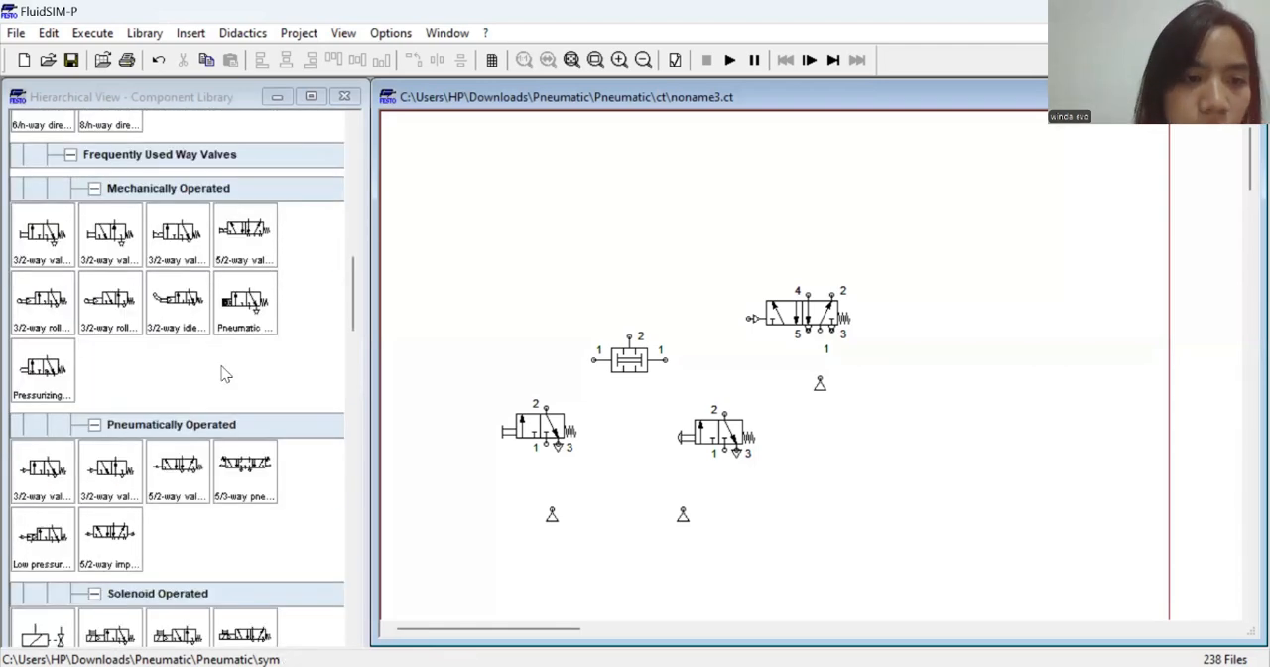
{"action": "scroll", "coordinate": [222, 373], "scroll_direction": "down", "scroll_amount": 5}
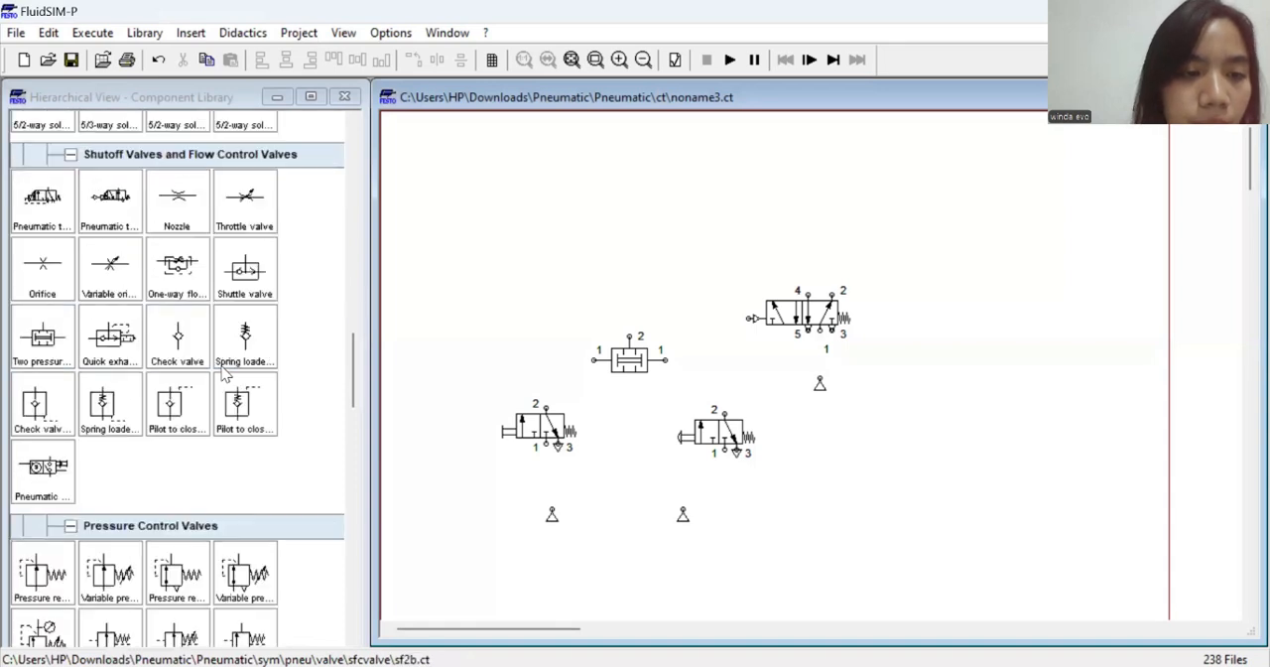
{"action": "left_click_drag", "start_coordinate": [175, 266], "coordinate": [594, 220]}
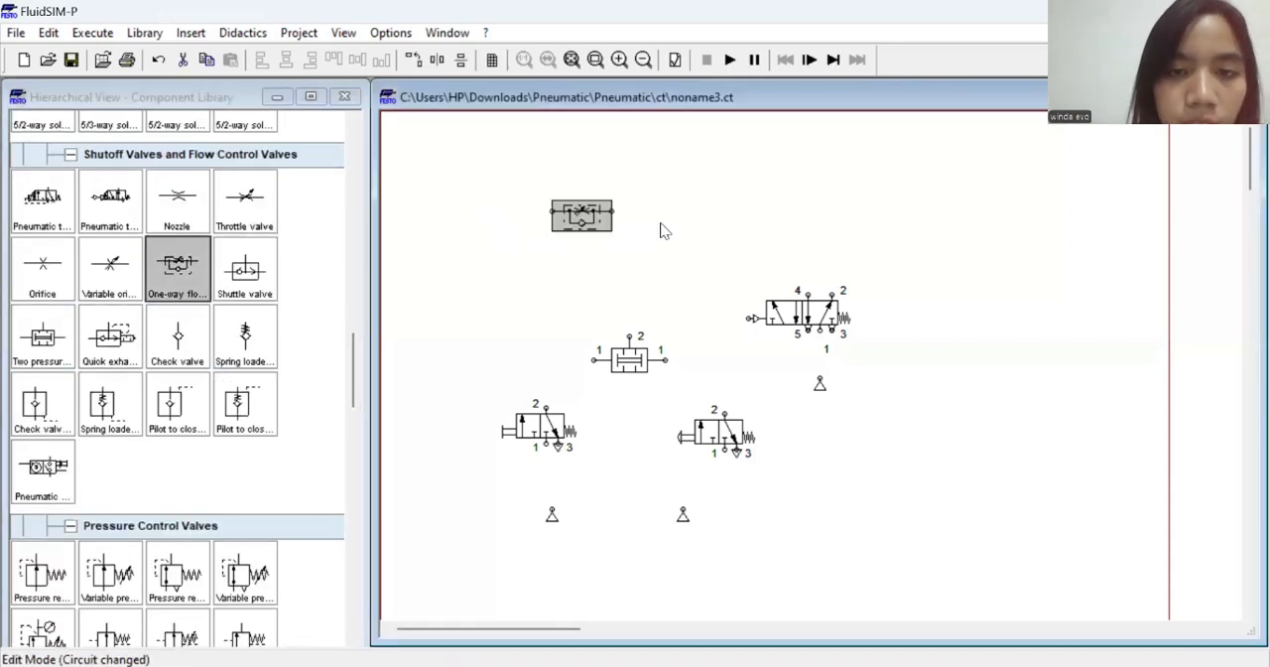
{"action": "left_click_drag", "start_coordinate": [166, 267], "coordinate": [755, 218]}
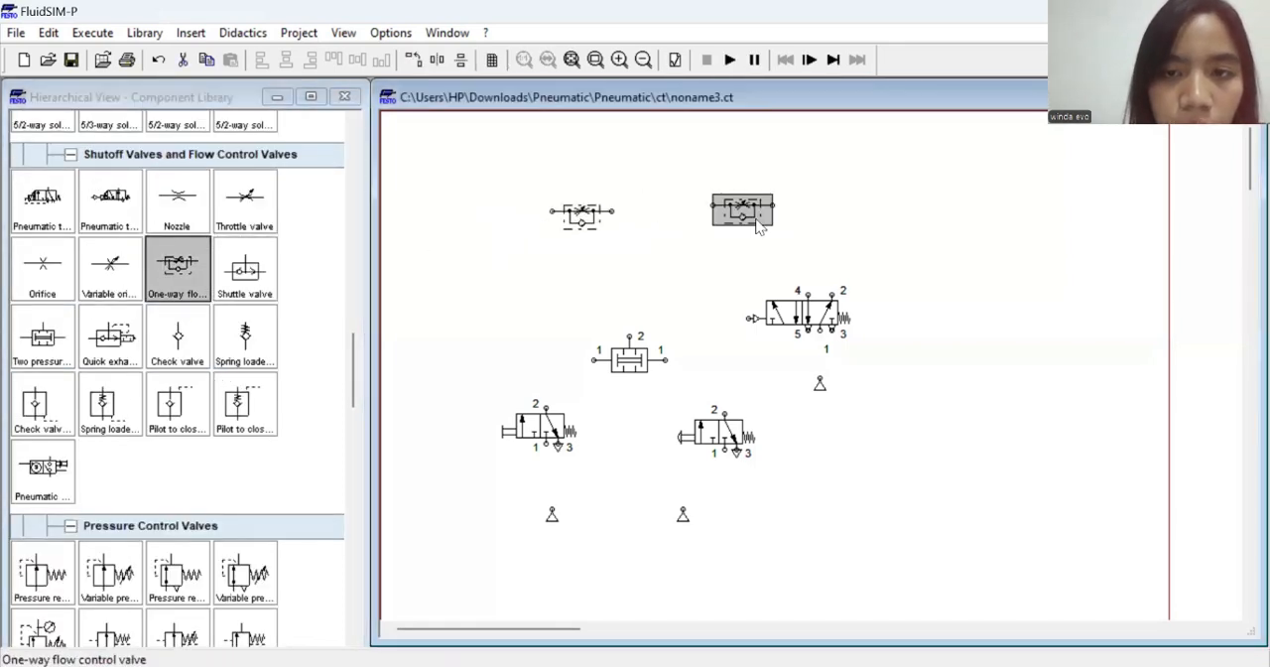
Rotate the right-hand one-way flow control valve 90° and place it above the 5/2-way valve, with the other flow control valve nearer to it
{"action": "right_click", "coordinate": [756, 218]}
{"action": "mouse_move", "coordinate": [936, 394]}
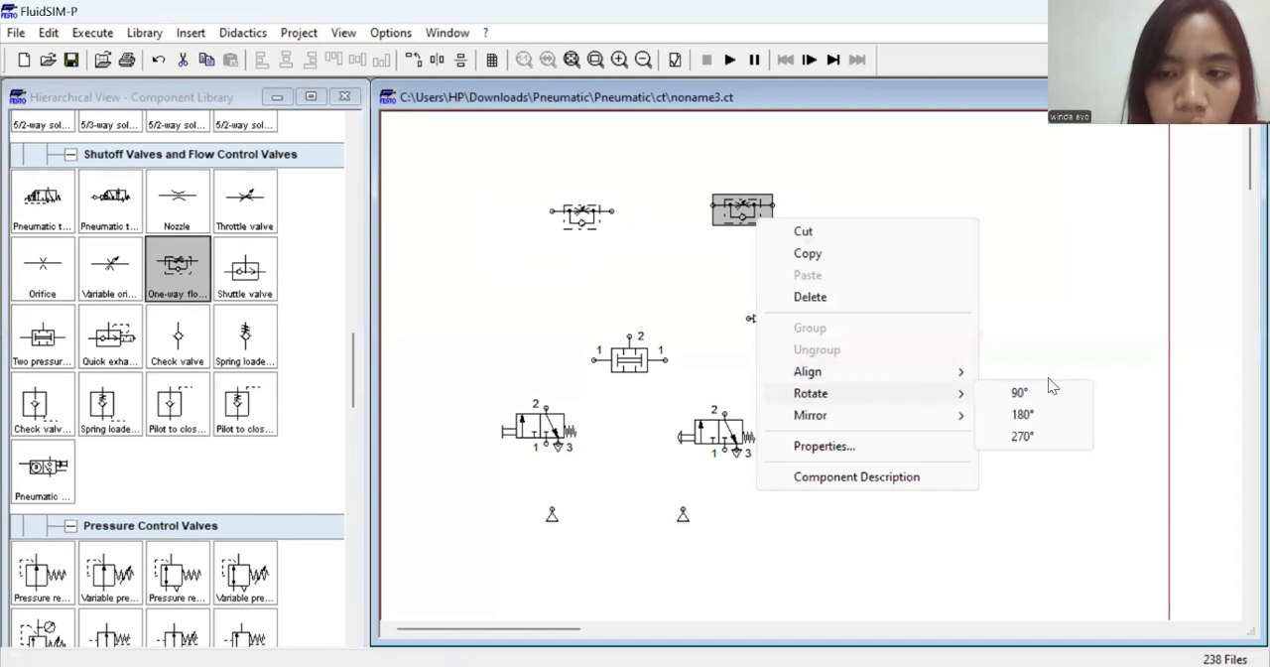
{"action": "left_click", "coordinate": [1019, 393]}
{"action": "left_click_drag", "start_coordinate": [756, 222], "coordinate": [842, 214]}
{"action": "left_click_drag", "start_coordinate": [603, 221], "coordinate": [742, 228]}
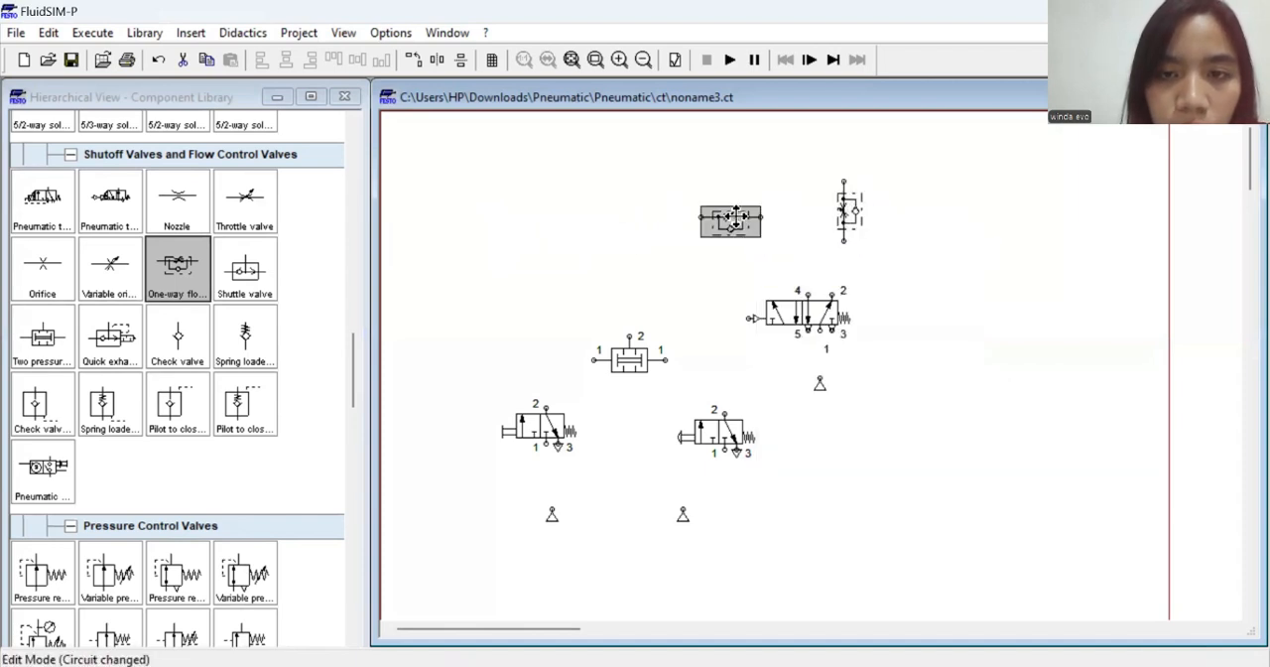
Try rotating the left-hand one-way flow control valve by 180° and 270°
{"action": "right_click", "coordinate": [741, 228]}
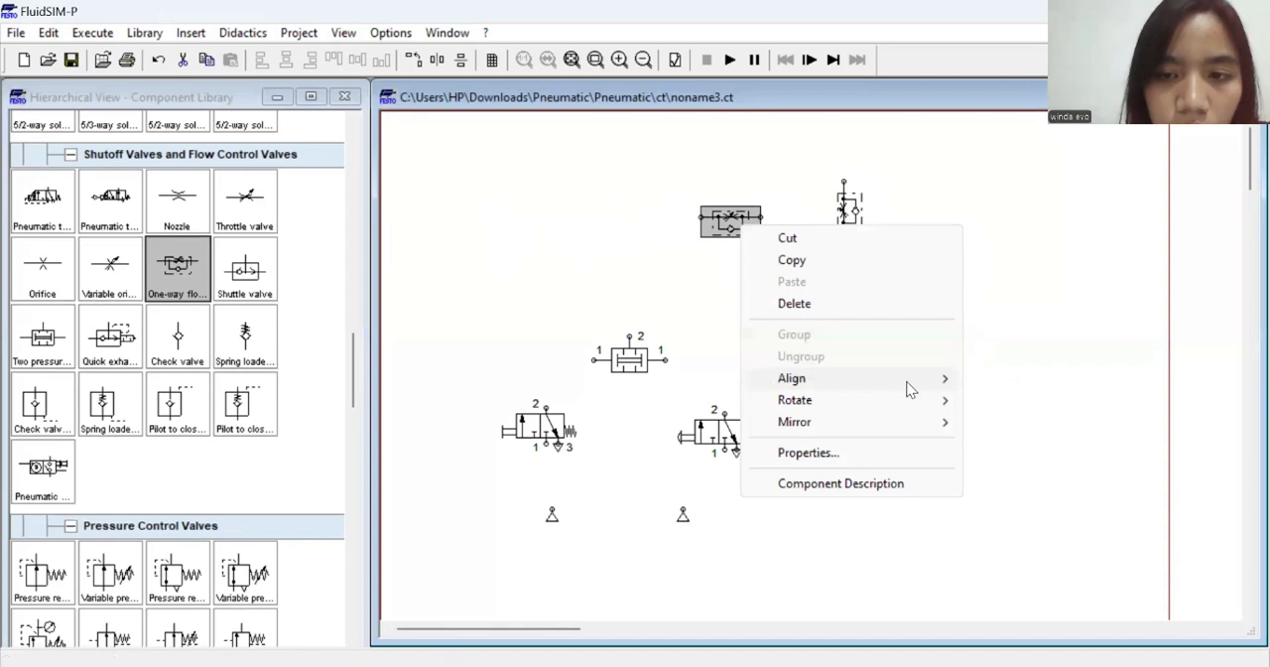
{"action": "mouse_move", "coordinate": [911, 403]}
{"action": "left_click", "coordinate": [1003, 418]}
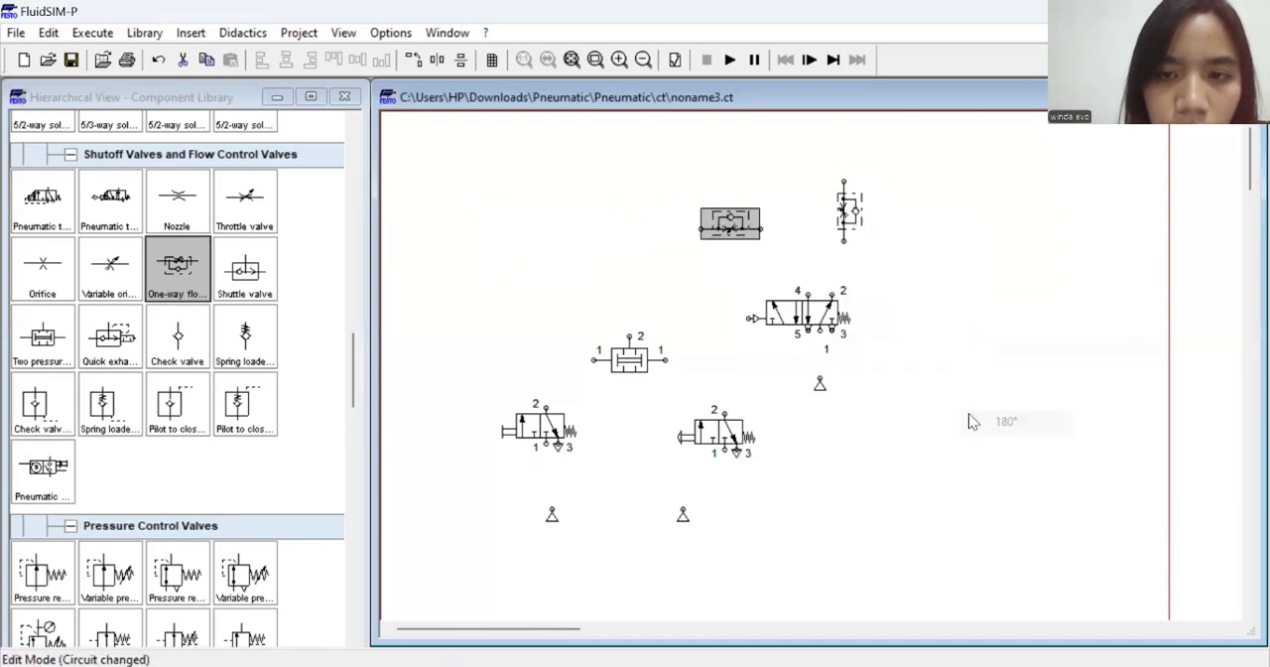
{"action": "right_click", "coordinate": [715, 237]}
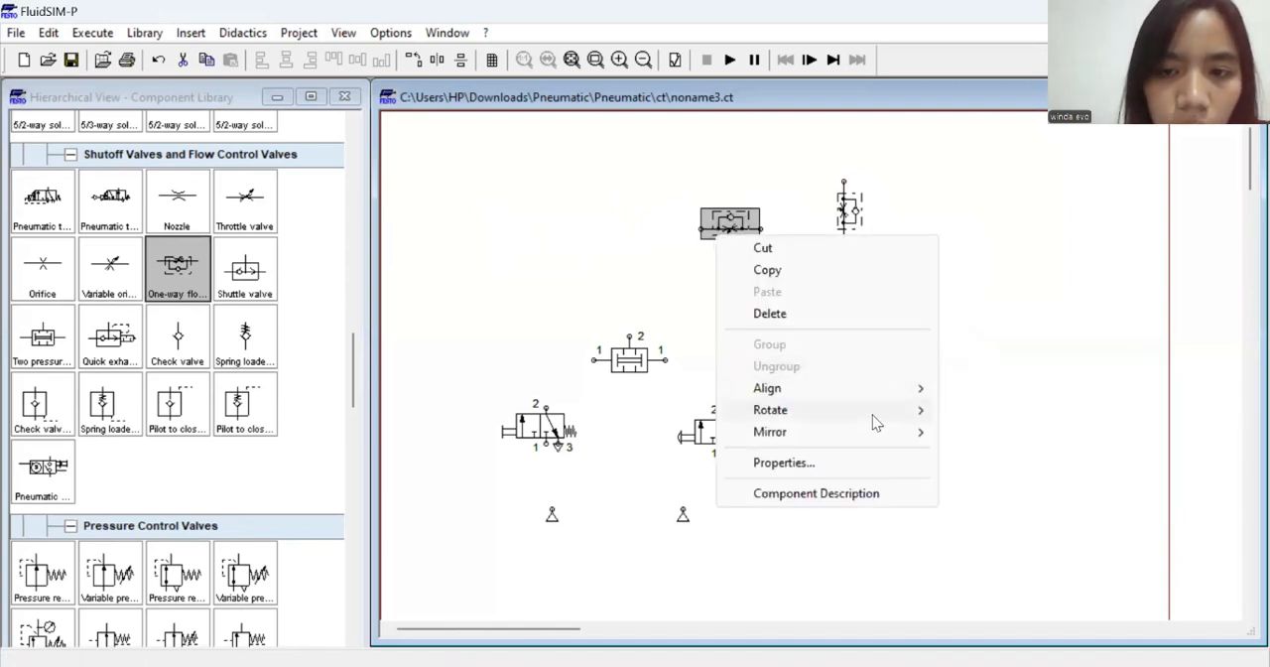
{"action": "mouse_move", "coordinate": [893, 411]}
{"action": "left_click", "coordinate": [982, 448]}
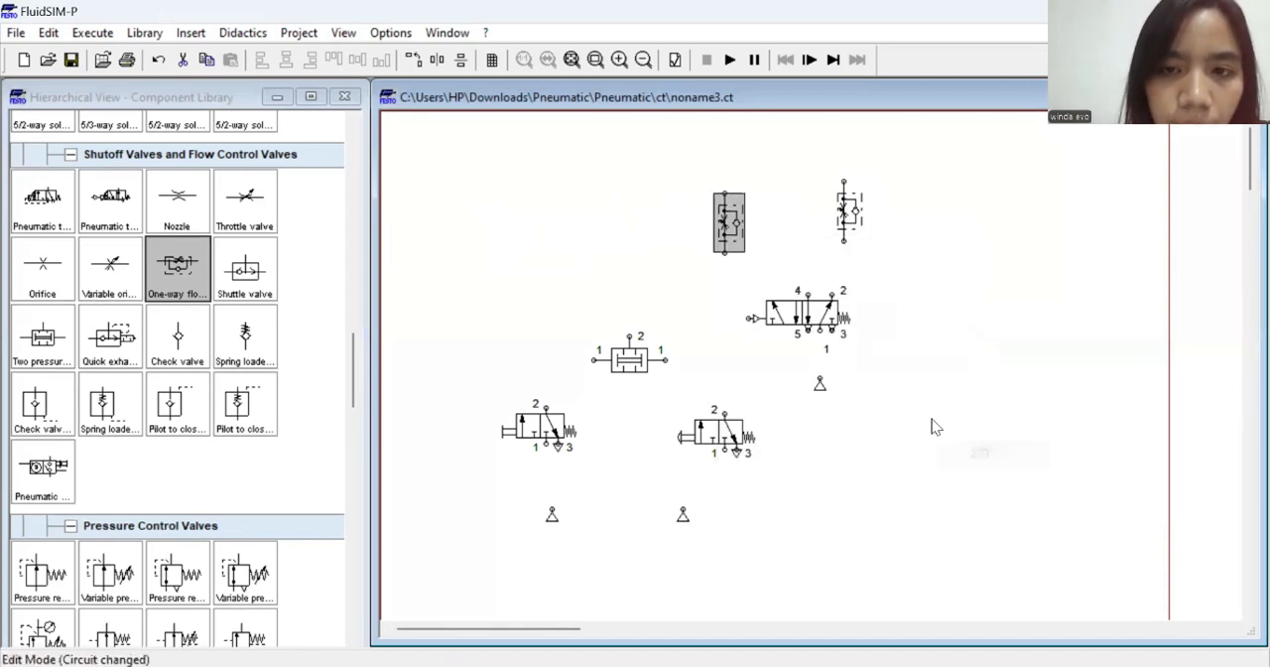
{"action": "right_click", "coordinate": [736, 222]}
{"action": "mouse_move", "coordinate": [947, 412]}
{"action": "left_click", "coordinate": [988, 433]}
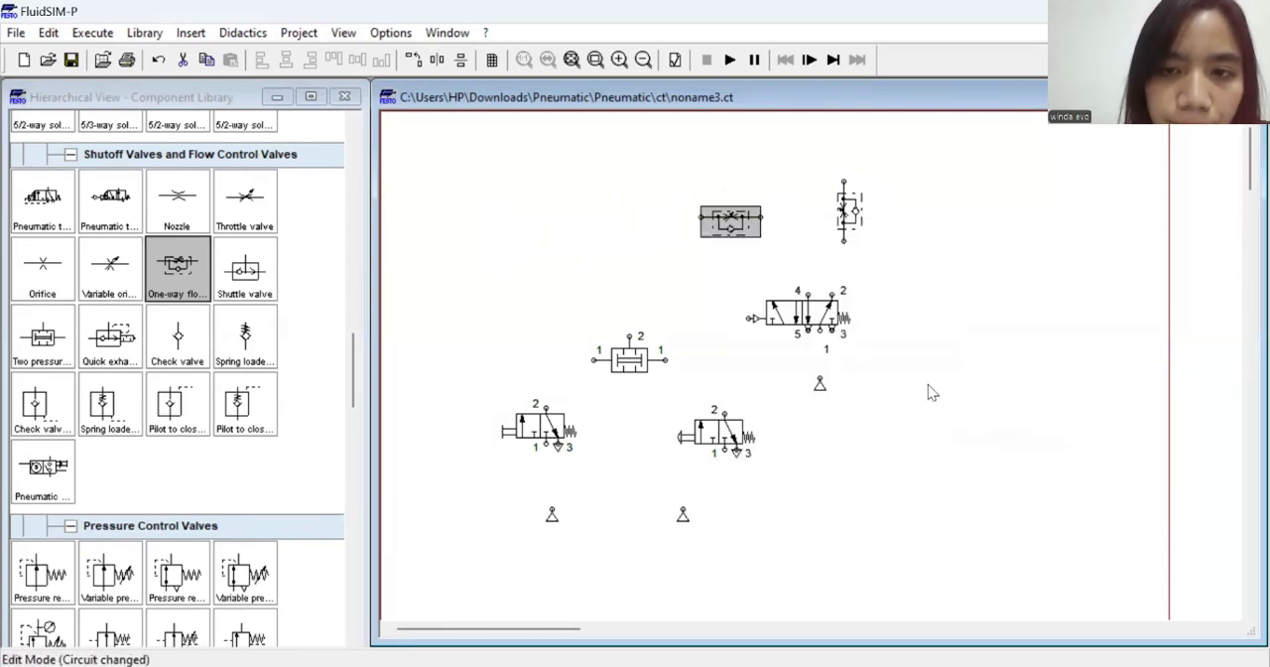
Rotate the left-hand one-way flow control valve 90°, mirror it horizontally and move it closer to the other flow control valve
{"action": "right_click", "coordinate": [744, 216]}
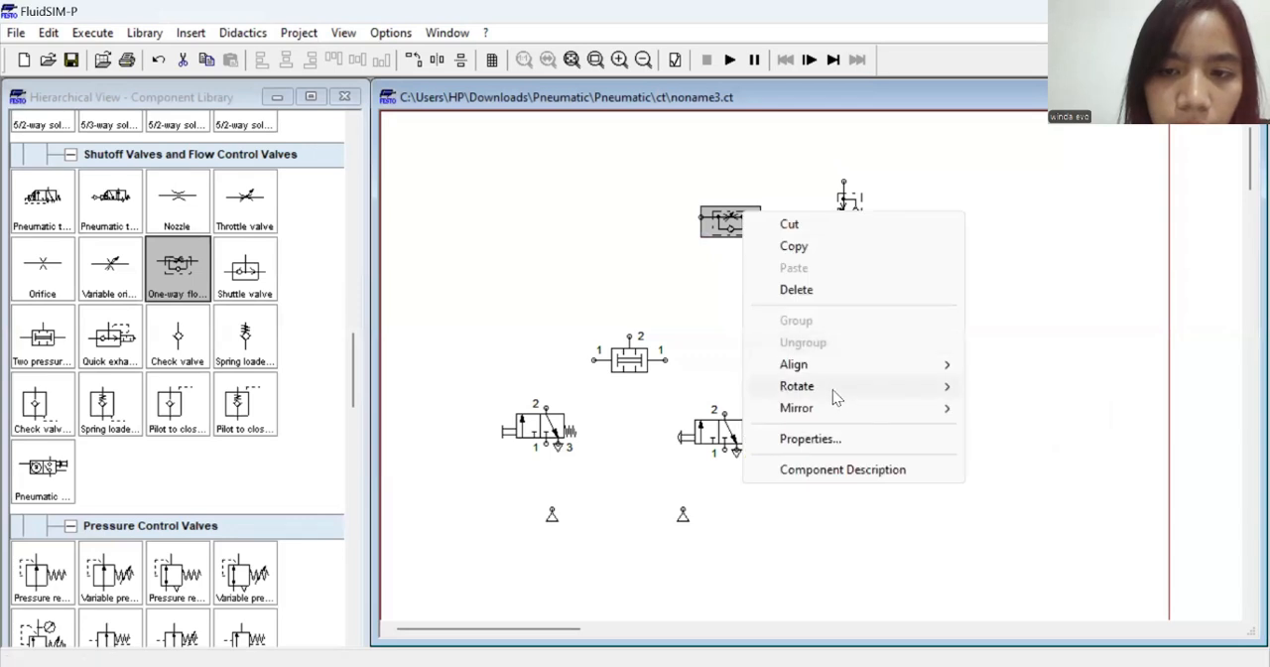
{"action": "mouse_move", "coordinate": [834, 395]}
{"action": "left_click", "coordinate": [1013, 389]}
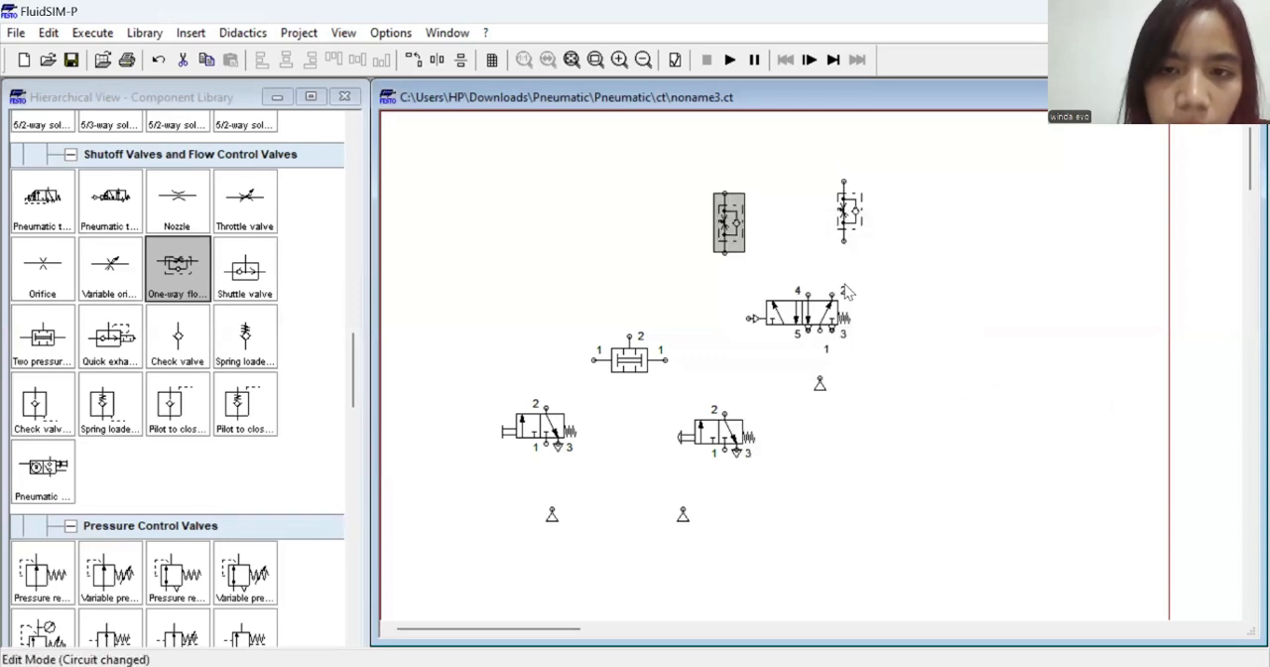
{"action": "right_click", "coordinate": [737, 219]}
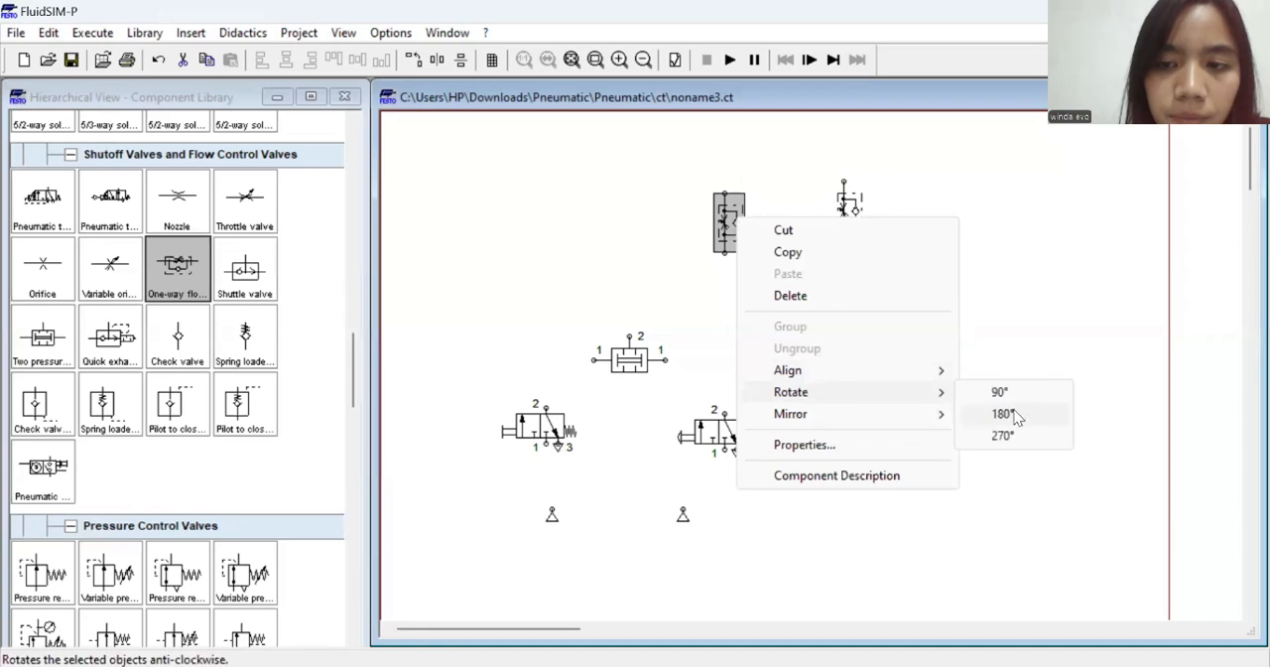
{"action": "mouse_move", "coordinate": [898, 418]}
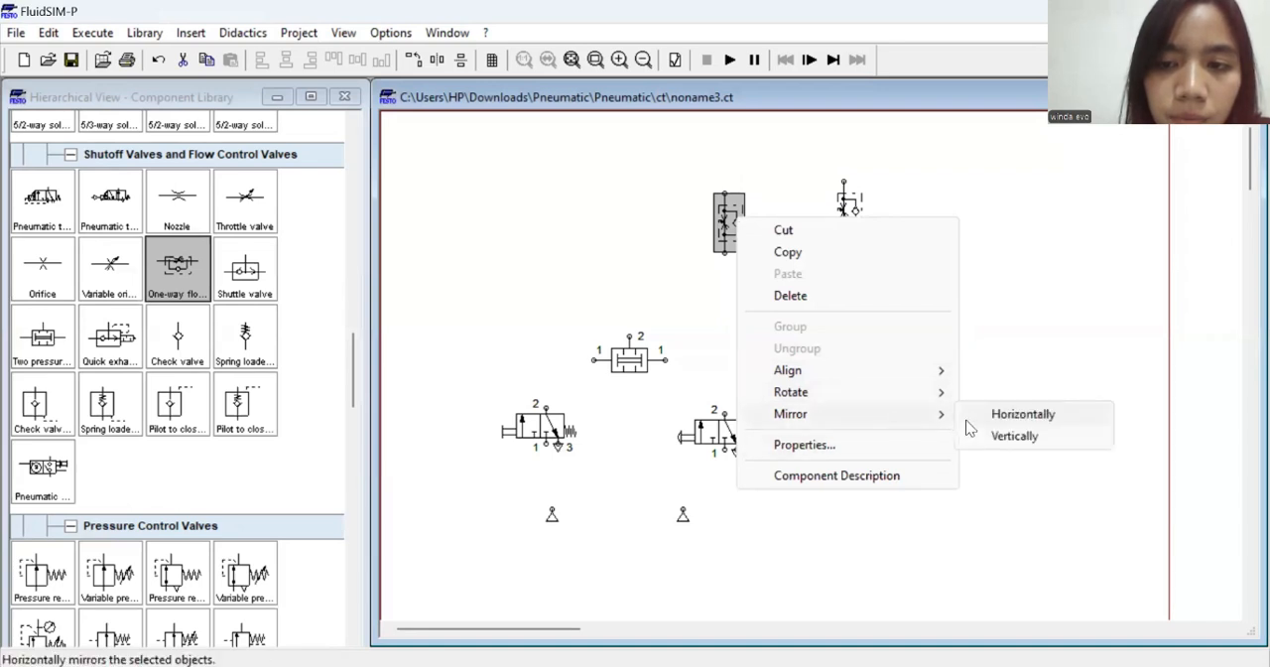
{"action": "left_click", "coordinate": [968, 419]}
{"action": "left_click_drag", "start_coordinate": [733, 212], "coordinate": [777, 206]}
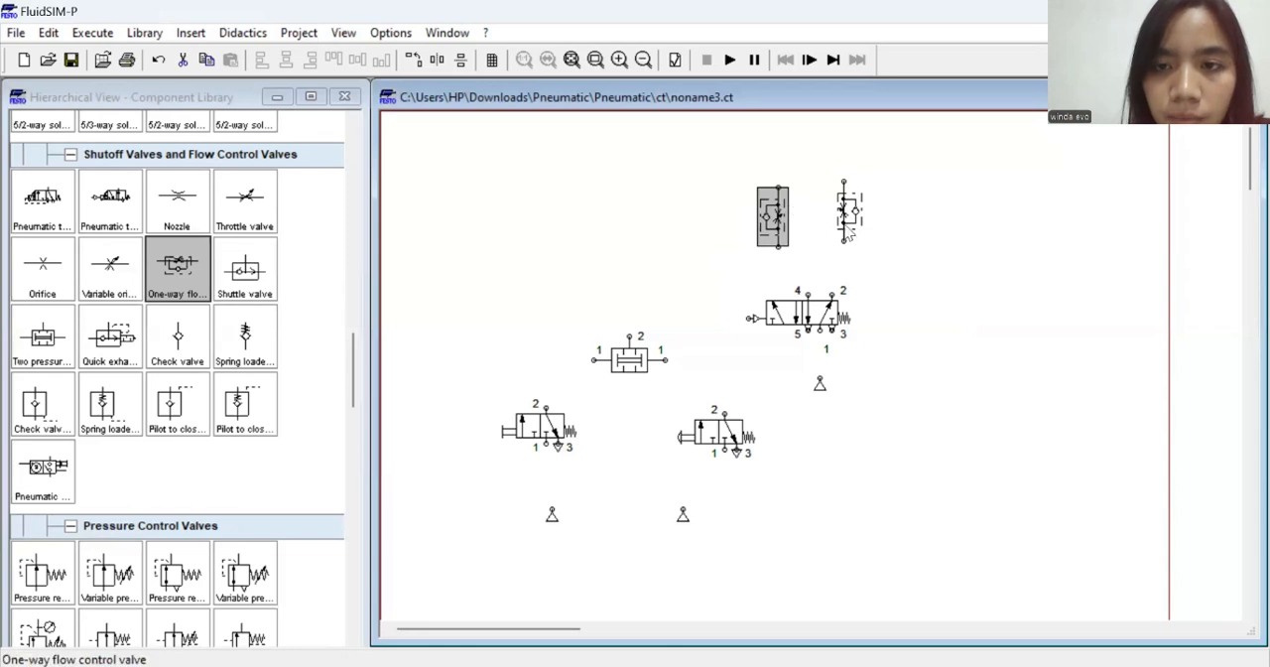
Shift both one-way flow control valves slightly down so they stand level above the 5/2-way valve
{"action": "left_click", "coordinate": [855, 226]}
{"action": "left_click_drag", "start_coordinate": [857, 228], "coordinate": [862, 235]}
{"action": "left_click_drag", "start_coordinate": [776, 219], "coordinate": [776, 230]}
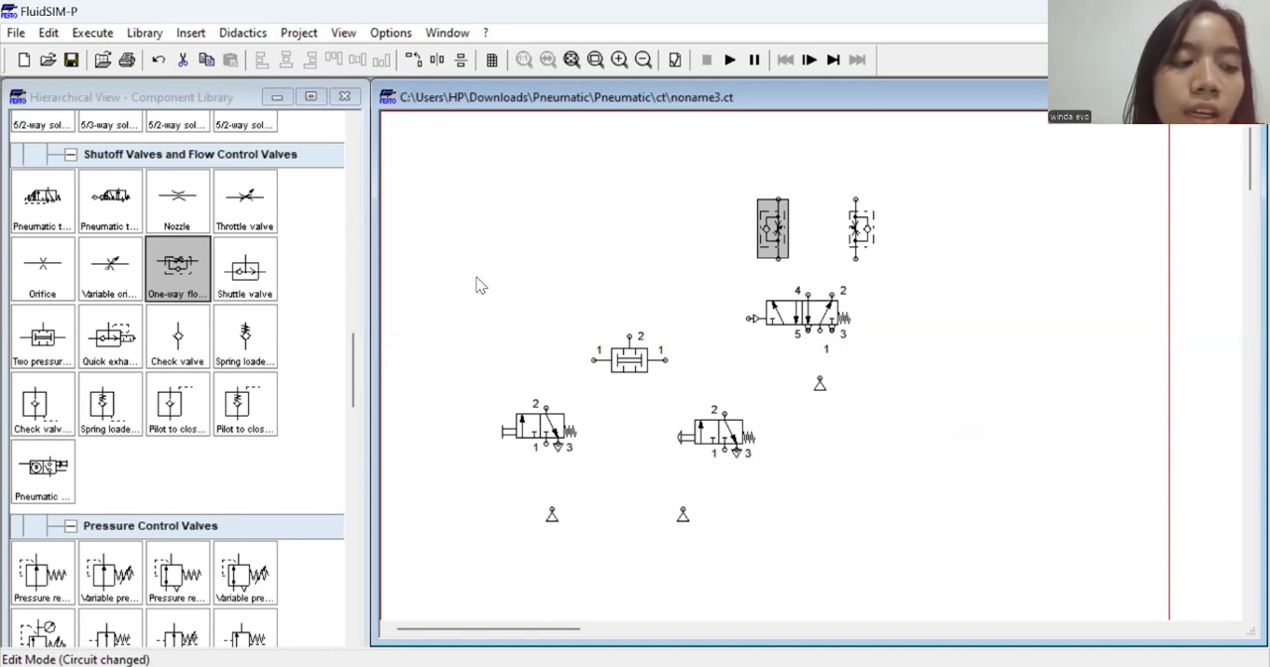
Place a double acting cylinder from the frequently used cylinders on the sheet, up and to the left of the flow control valves
{"action": "scroll", "coordinate": [213, 288], "scroll_direction": "up", "scroll_amount": 6}
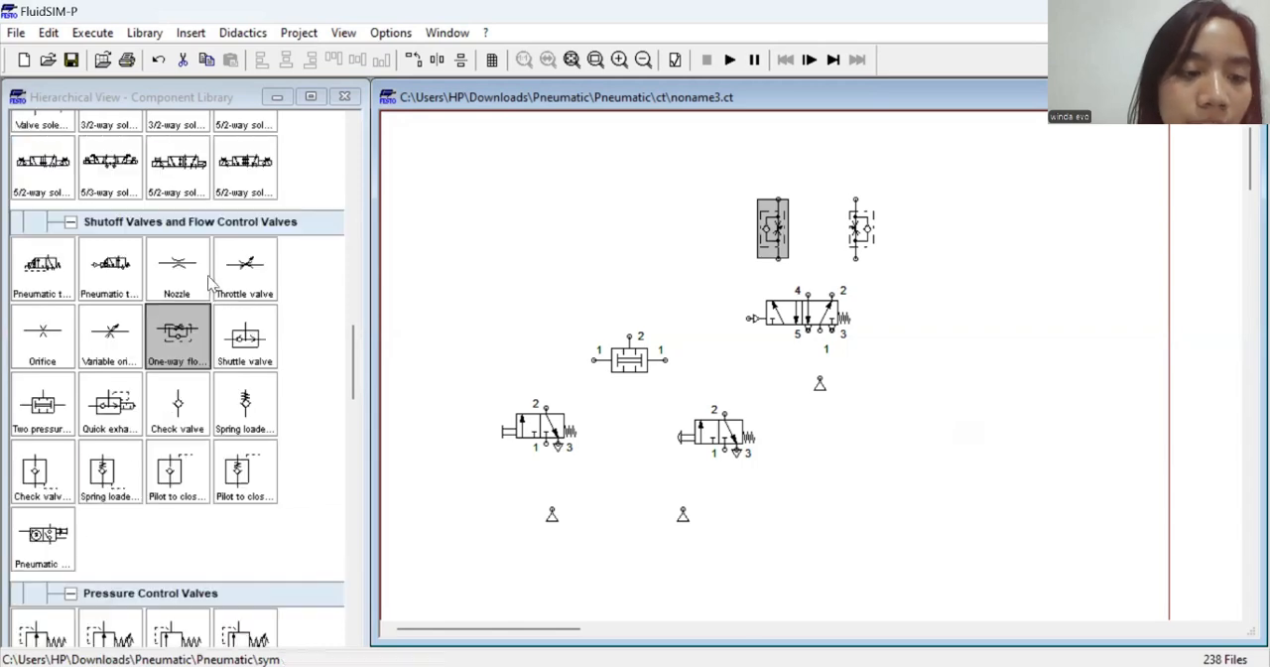
{"action": "scroll", "coordinate": [211, 287], "scroll_direction": "up", "scroll_amount": 10}
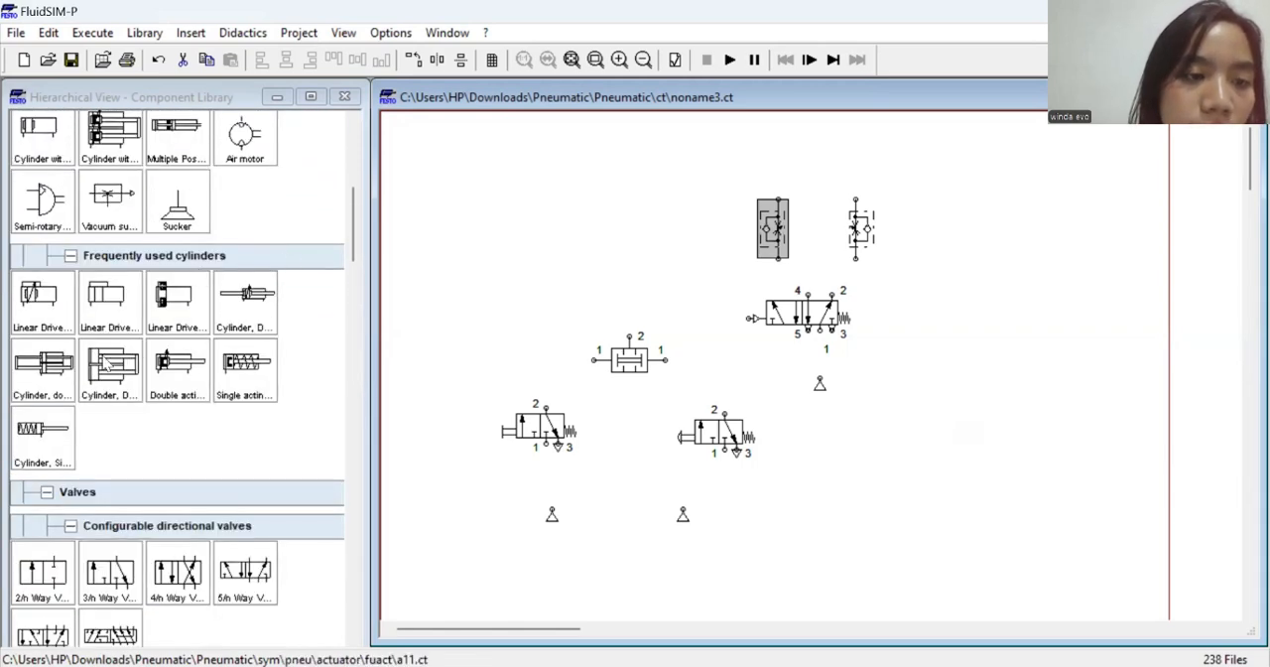
{"action": "scroll", "coordinate": [151, 329], "scroll_direction": "up", "scroll_amount": 2}
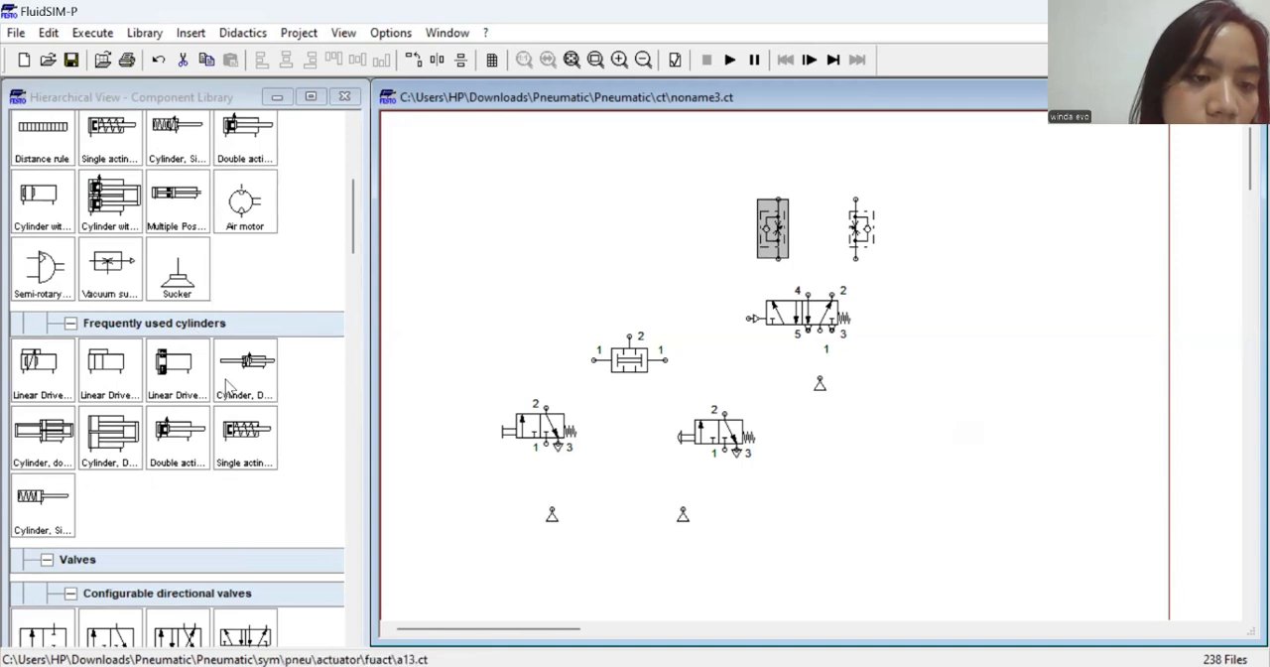
{"action": "left_click_drag", "start_coordinate": [176, 436], "coordinate": [680, 186]}
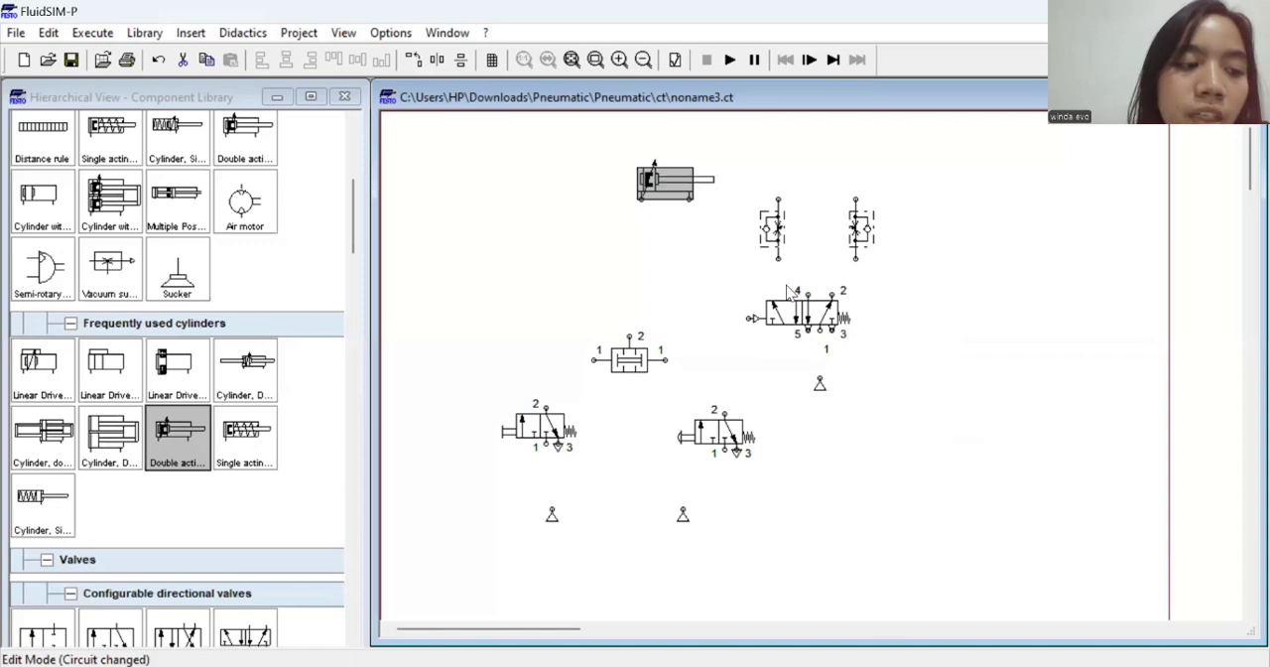
{"action": "left_click", "coordinate": [640, 198]}
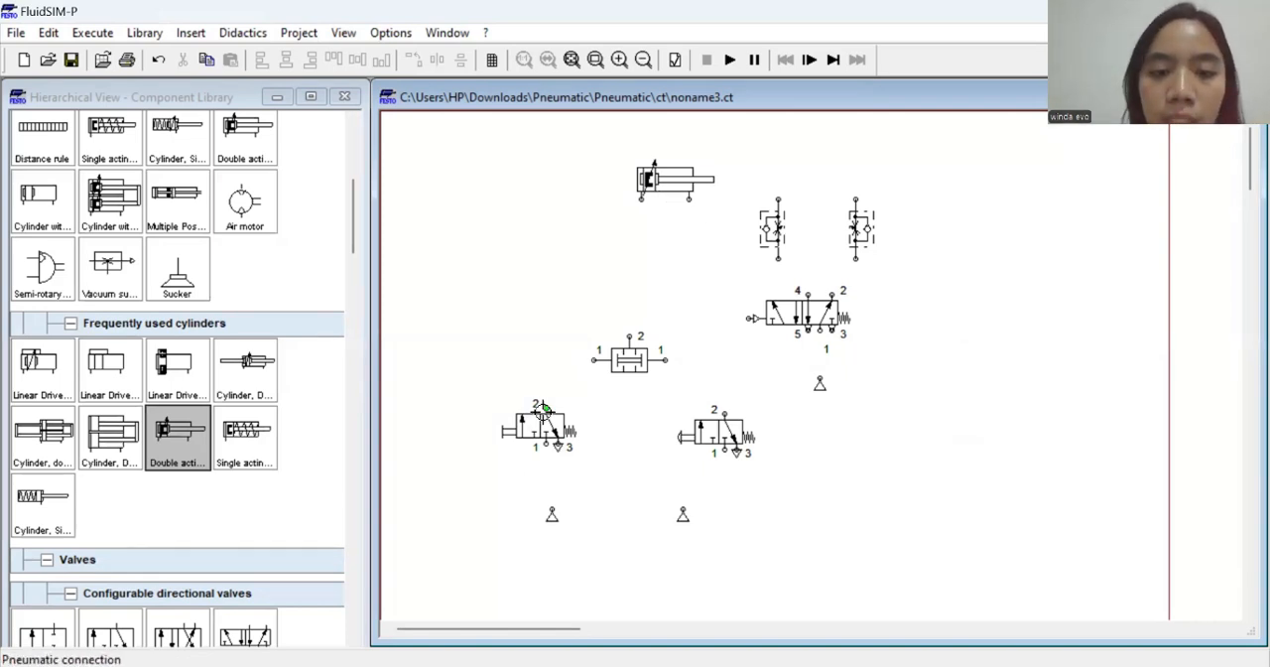
Move the two 3/2-way valves, the two pressure valve, the 5/2-way valve and its compressed air supply lower on the sheet
{"action": "left_click_drag", "start_coordinate": [537, 416], "coordinate": [538, 443]}
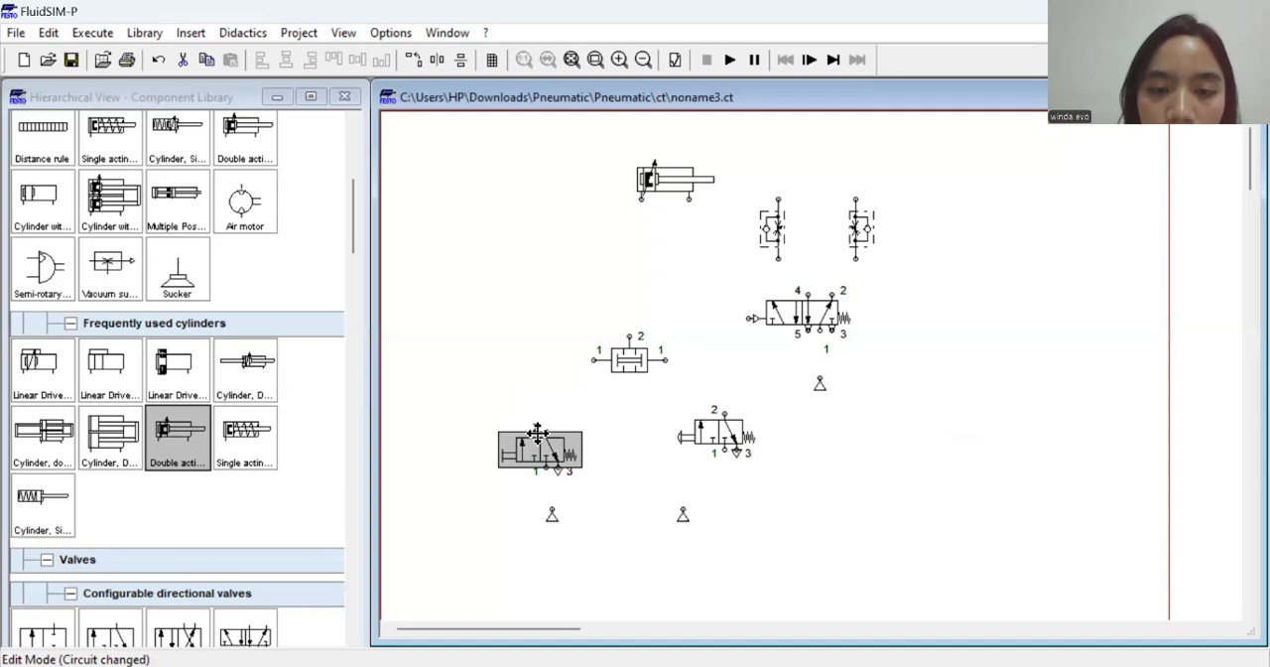
{"action": "left_click_drag", "start_coordinate": [710, 439], "coordinate": [707, 456]}
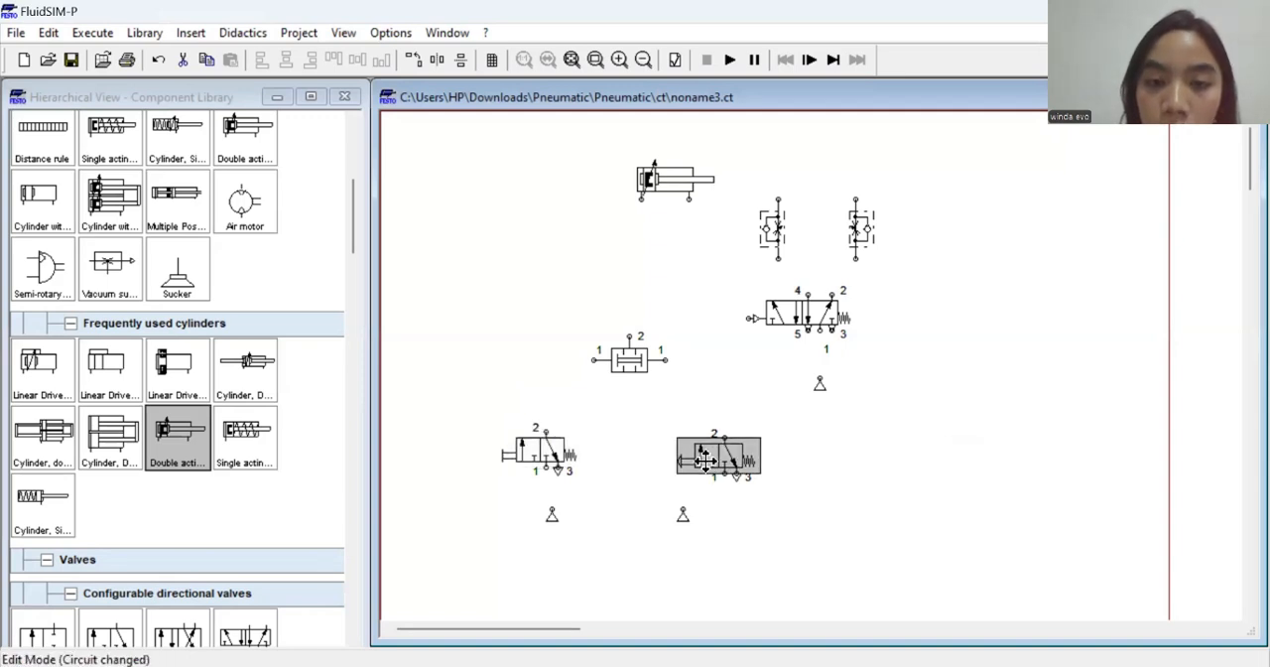
{"action": "left_click", "coordinate": [638, 361]}
{"action": "left_click_drag", "start_coordinate": [638, 361], "coordinate": [638, 387]}
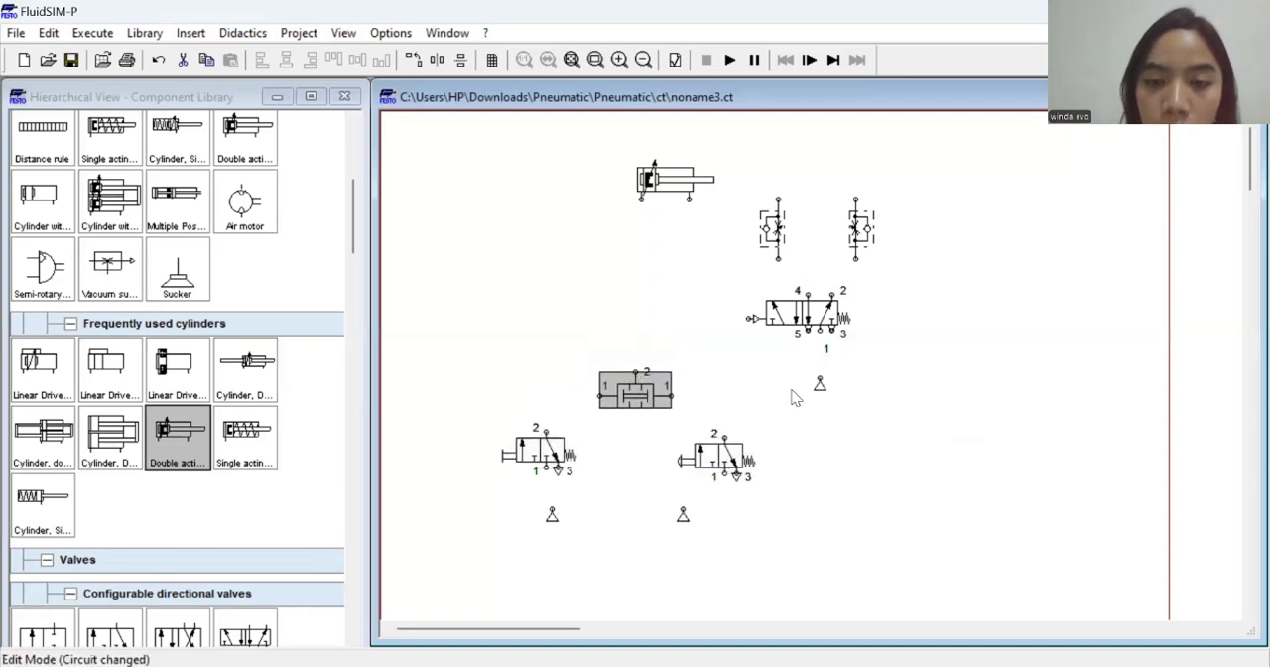
{"action": "left_click_drag", "start_coordinate": [820, 384], "coordinate": [825, 416]}
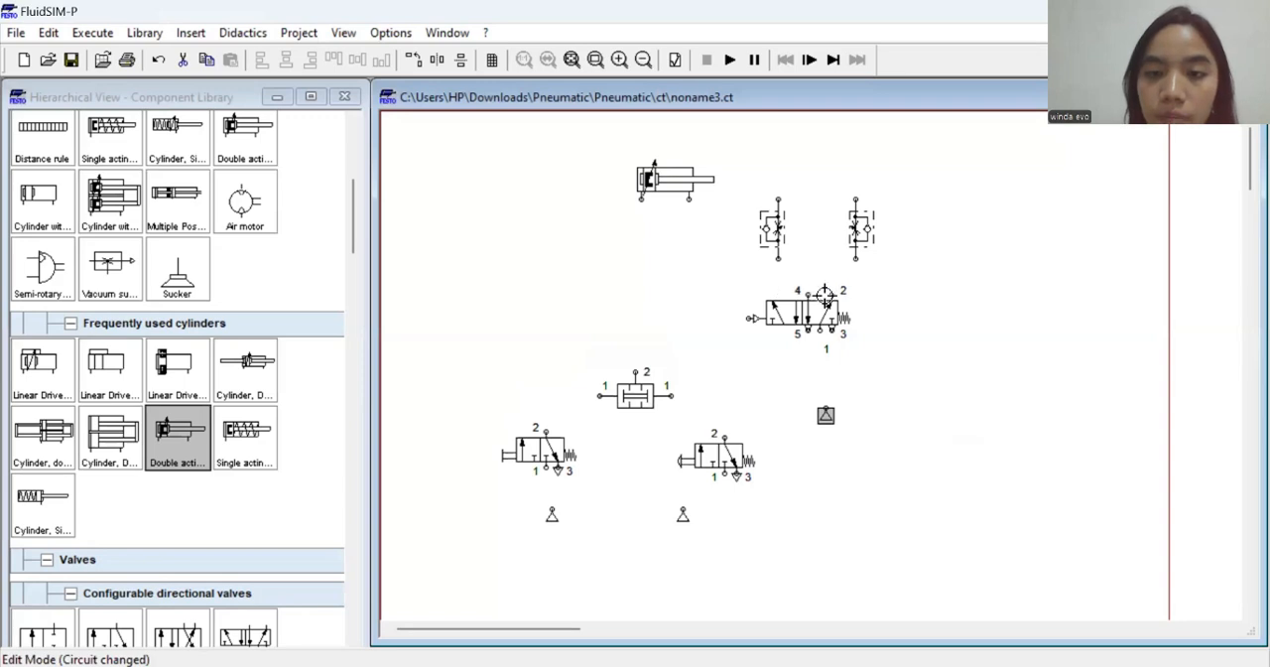
{"action": "left_click_drag", "start_coordinate": [816, 315], "coordinate": [816, 349]}
Lower both one-way flow control valves level above the 5/2-way valve and move the double acting cylinder directly above them
{"action": "left_click", "coordinate": [779, 228]}
{"action": "left_click_drag", "start_coordinate": [779, 228], "coordinate": [791, 252]}
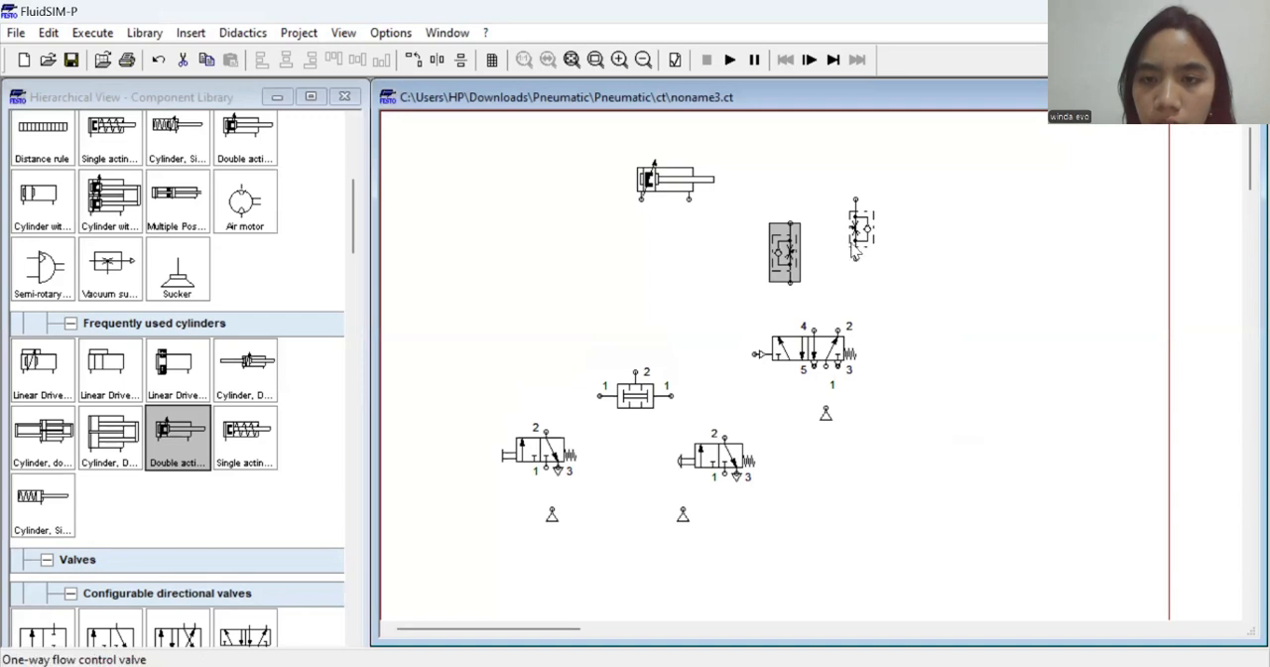
{"action": "left_click", "coordinate": [855, 254]}
{"action": "left_click_drag", "start_coordinate": [855, 254], "coordinate": [854, 277]}
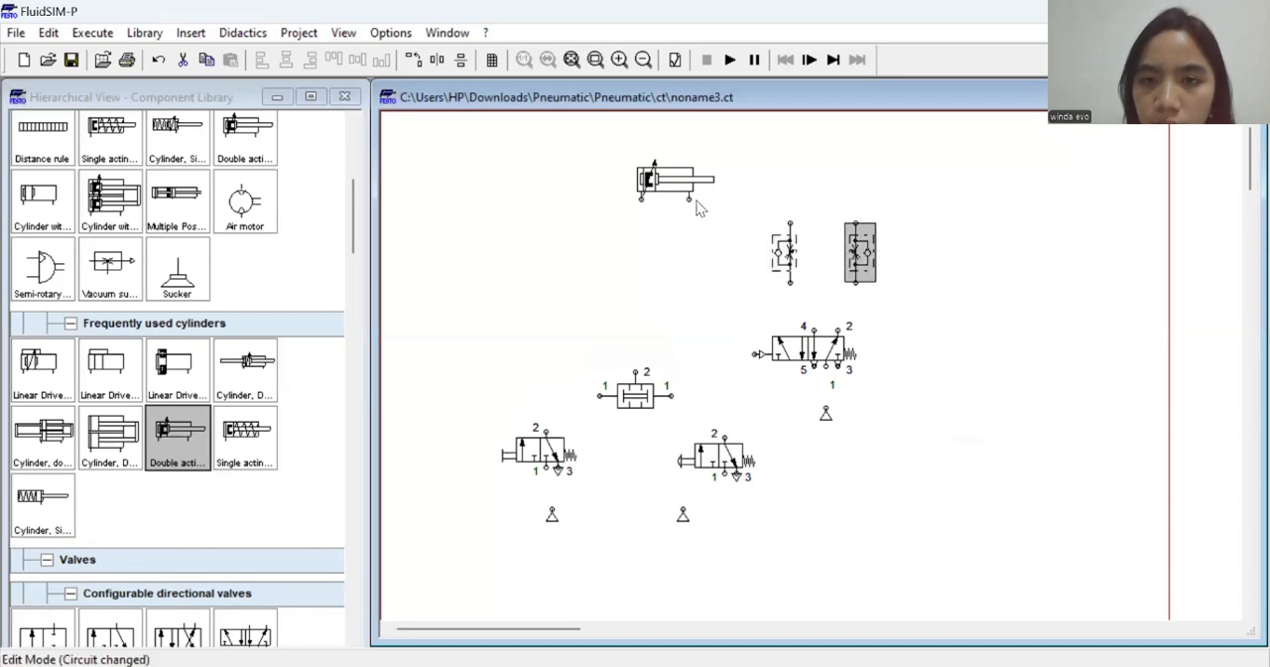
{"action": "left_click_drag", "start_coordinate": [660, 171], "coordinate": [815, 168]}
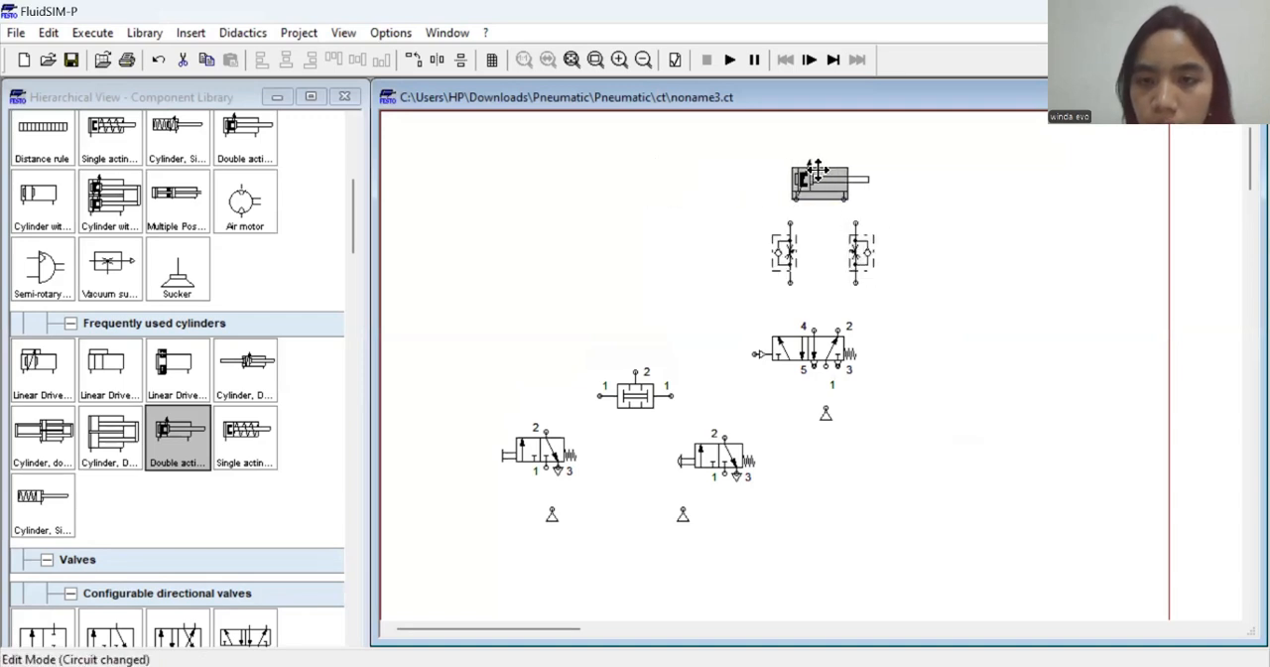
{"action": "left_click", "coordinate": [548, 256]}
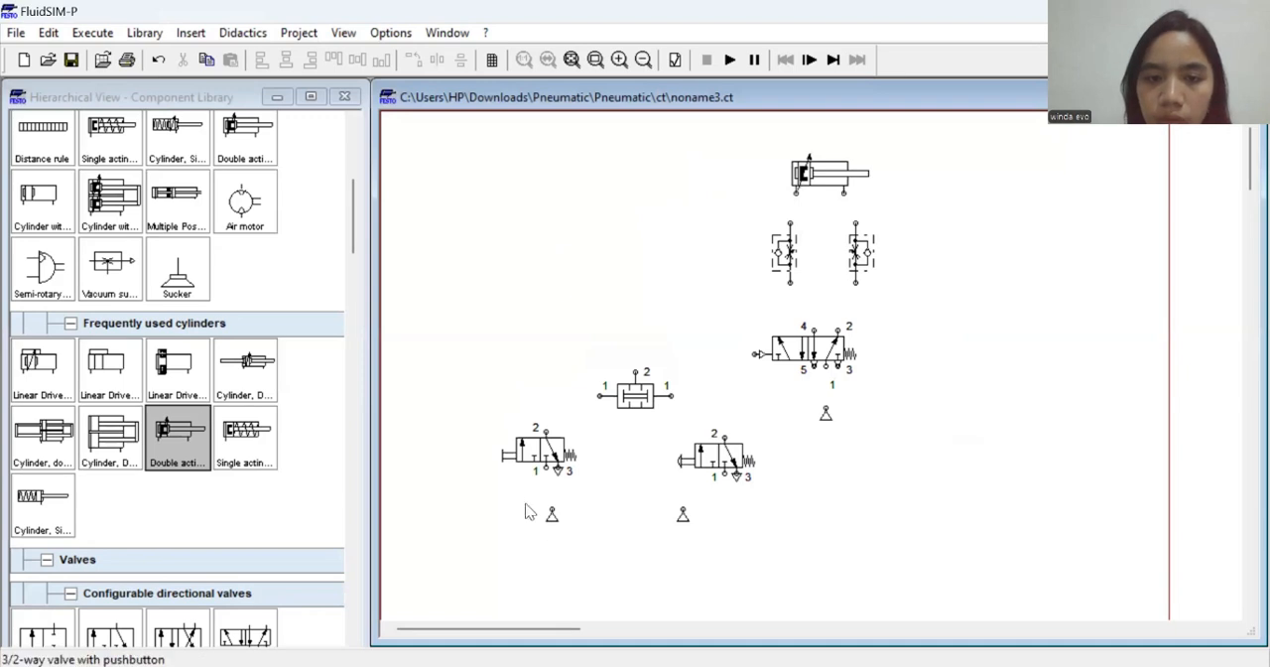
Connect a compressed air supply to port 1 of each 3/2-way valve, with each supply aligned directly below its valve
{"action": "left_click_drag", "start_coordinate": [556, 516], "coordinate": [552, 510]}
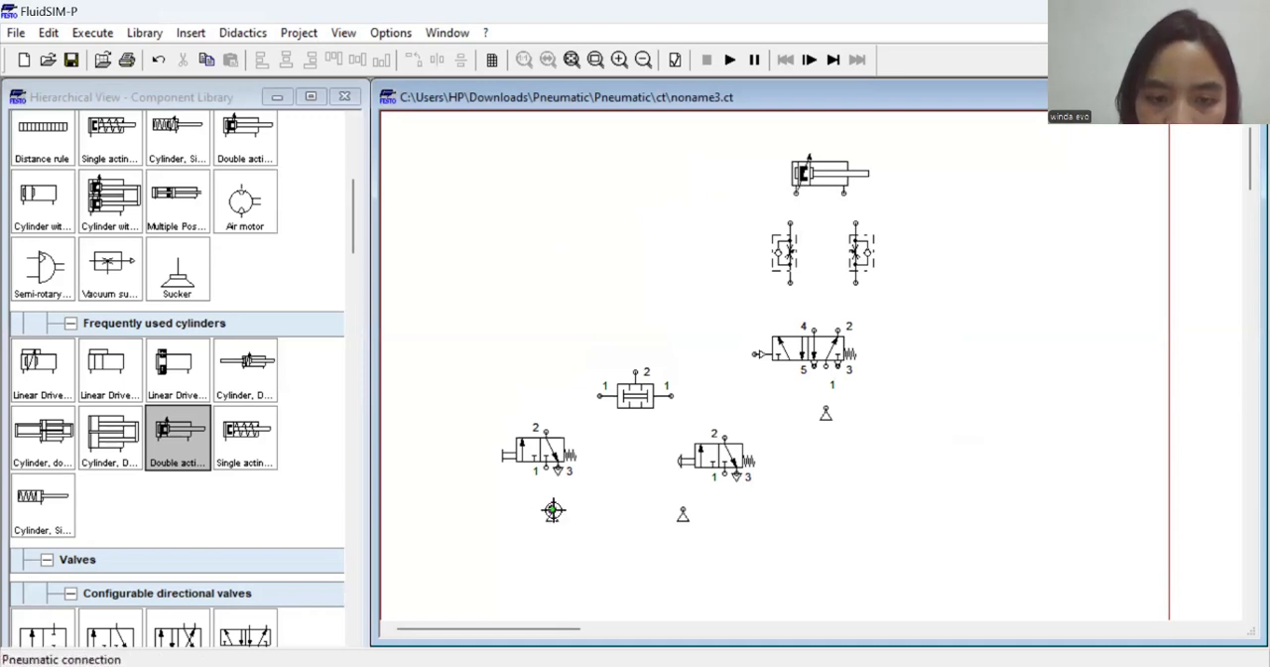
{"action": "left_click_drag", "start_coordinate": [544, 468], "coordinate": [557, 529]}
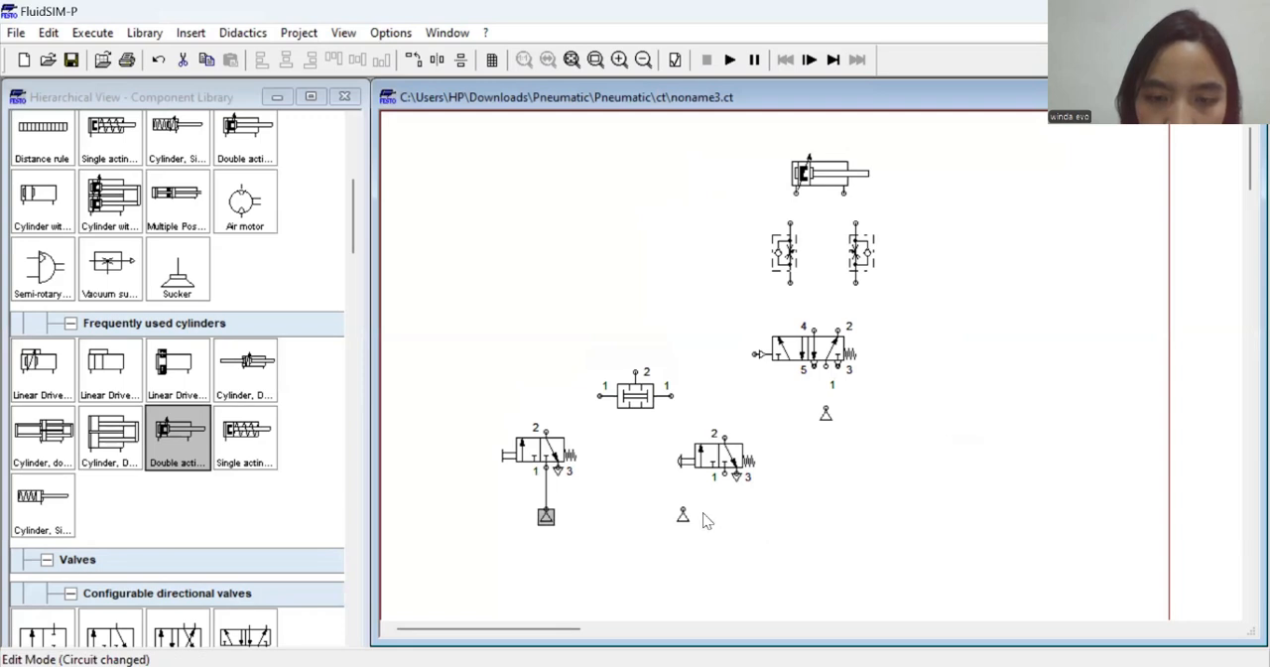
{"action": "left_click_drag", "start_coordinate": [711, 452], "coordinate": [681, 452]}
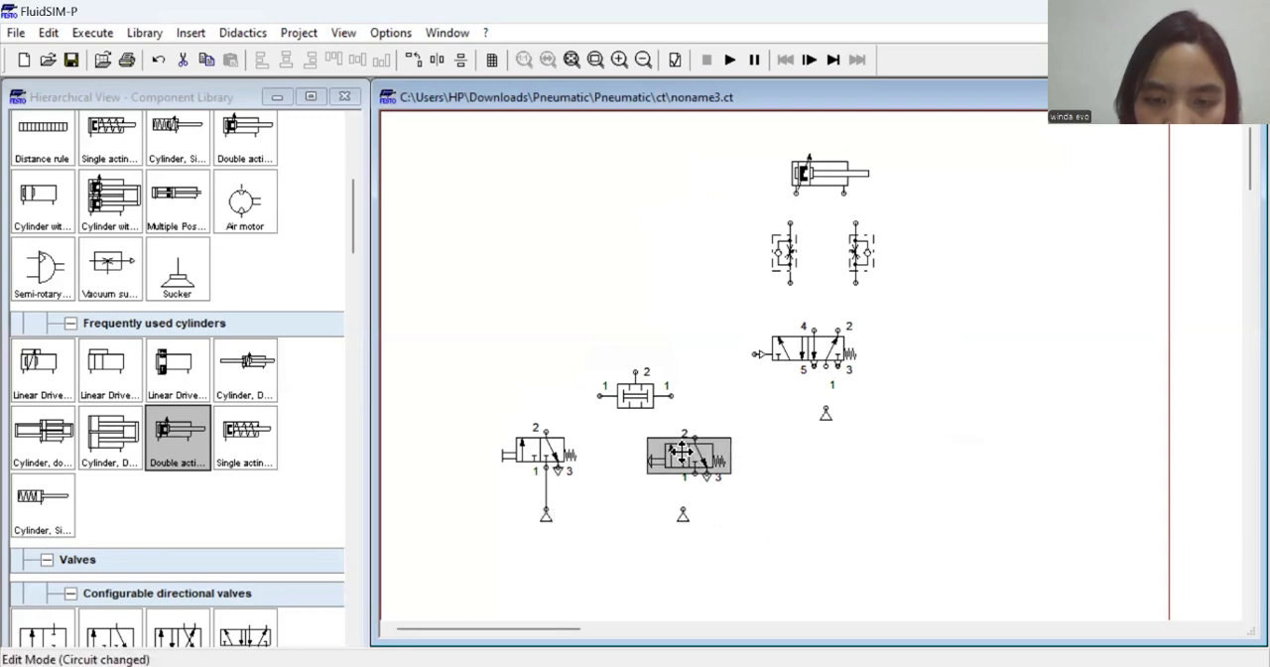
{"action": "mouse_move", "coordinate": [682, 504]}
{"action": "left_mouse_down"}
{"action": "mouse_move", "coordinate": [690, 481]}
{"action": "mouse_move", "coordinate": [685, 509]}
{"action": "left_mouse_up"}
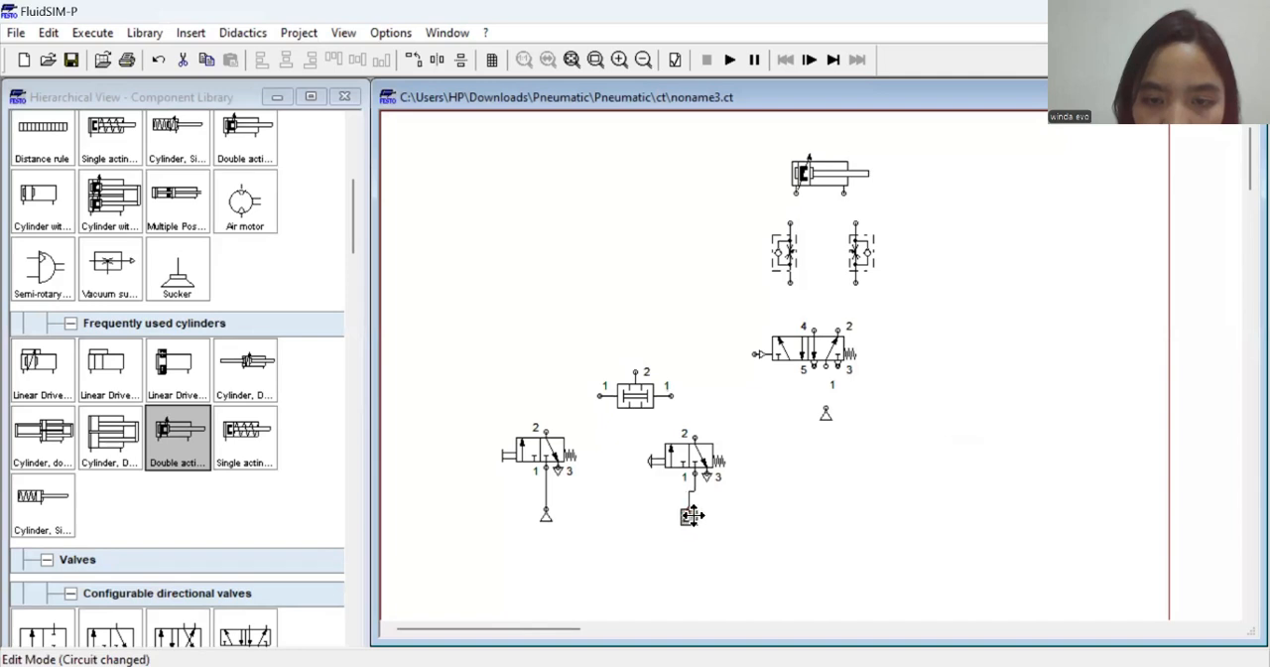
{"action": "left_click", "coordinate": [697, 444]}
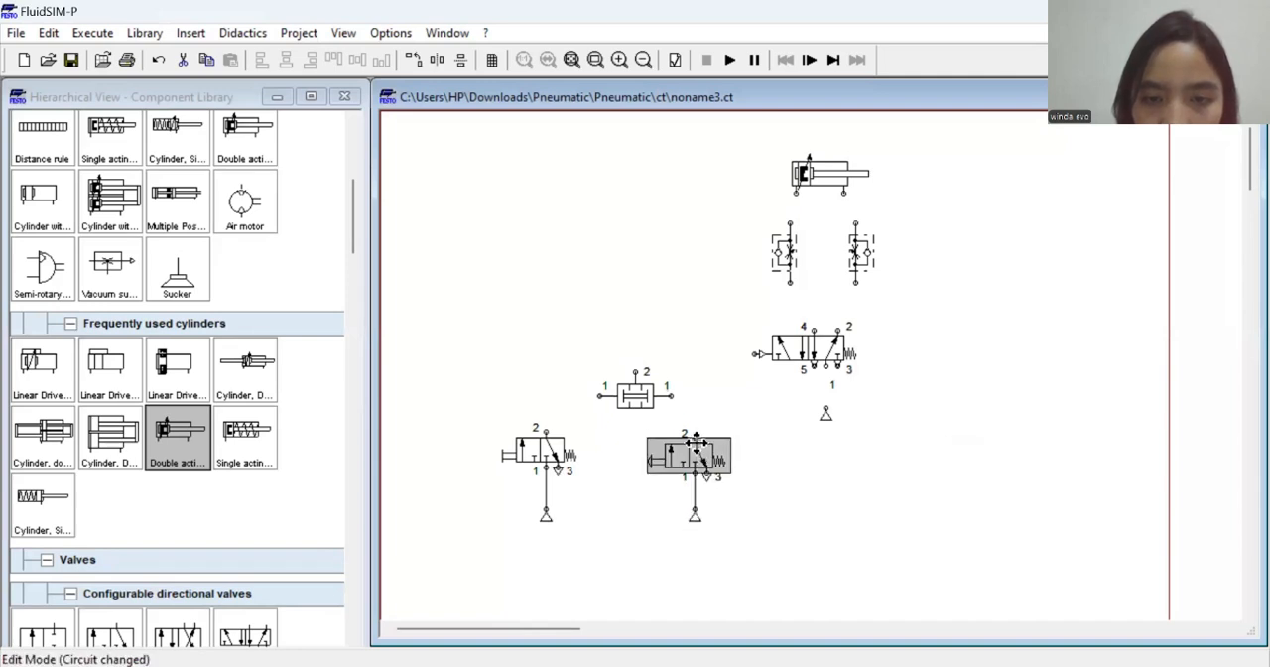
{"action": "left_click", "coordinate": [691, 409]}
Centre the two pressure valve between the 3/2-way valves and connect its two inputs to their port 2 outlets
{"action": "left_click_drag", "start_coordinate": [653, 400], "coordinate": [641, 401]}
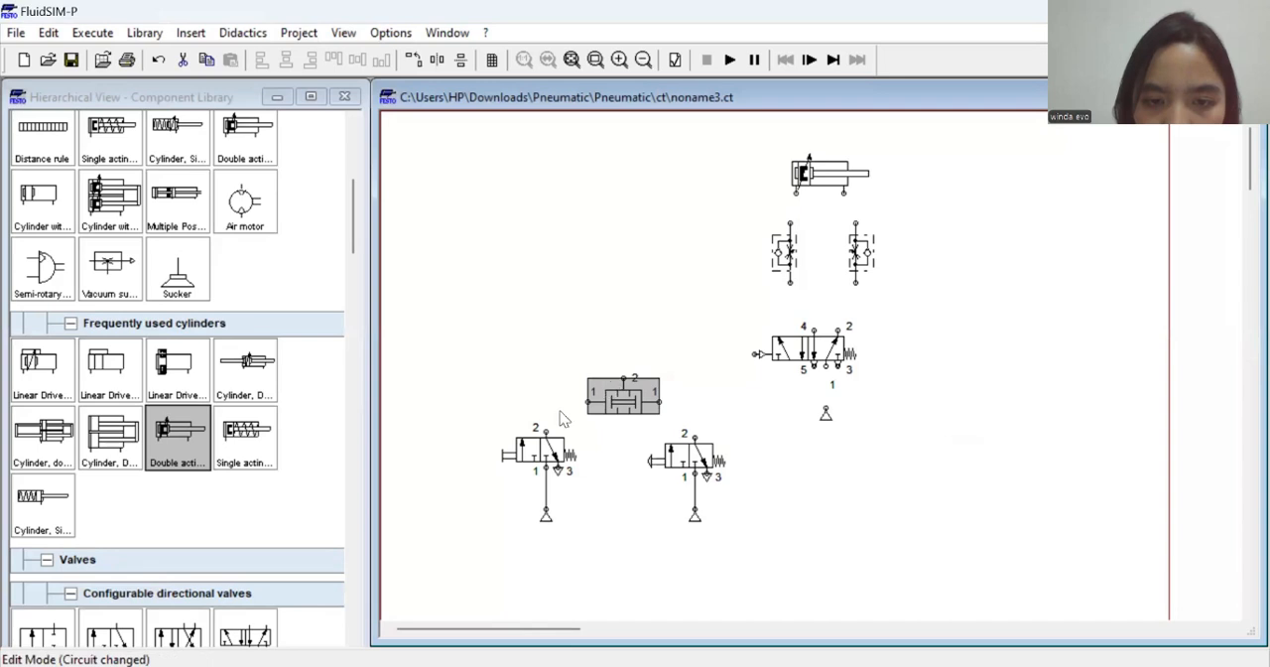
{"action": "left_click", "coordinate": [549, 420]}
{"action": "left_click_drag", "start_coordinate": [546, 432], "coordinate": [589, 401]}
{"action": "left_click_drag", "start_coordinate": [695, 436], "coordinate": [654, 401]}
Move the 5/2-way valve closer to the two pressure valve, then connect its air supply to port 1 and the two pressure valve's output to its pilot port
{"action": "left_click", "coordinate": [799, 341]}
{"action": "left_click_drag", "start_coordinate": [798, 340], "coordinate": [757, 333]}
{"action": "left_click", "coordinate": [811, 389]}
{"action": "left_click_drag", "start_coordinate": [821, 417], "coordinate": [790, 364]}
{"action": "left_click", "coordinate": [793, 399]}
{"action": "left_click_drag", "start_coordinate": [624, 375], "coordinate": [722, 347]}
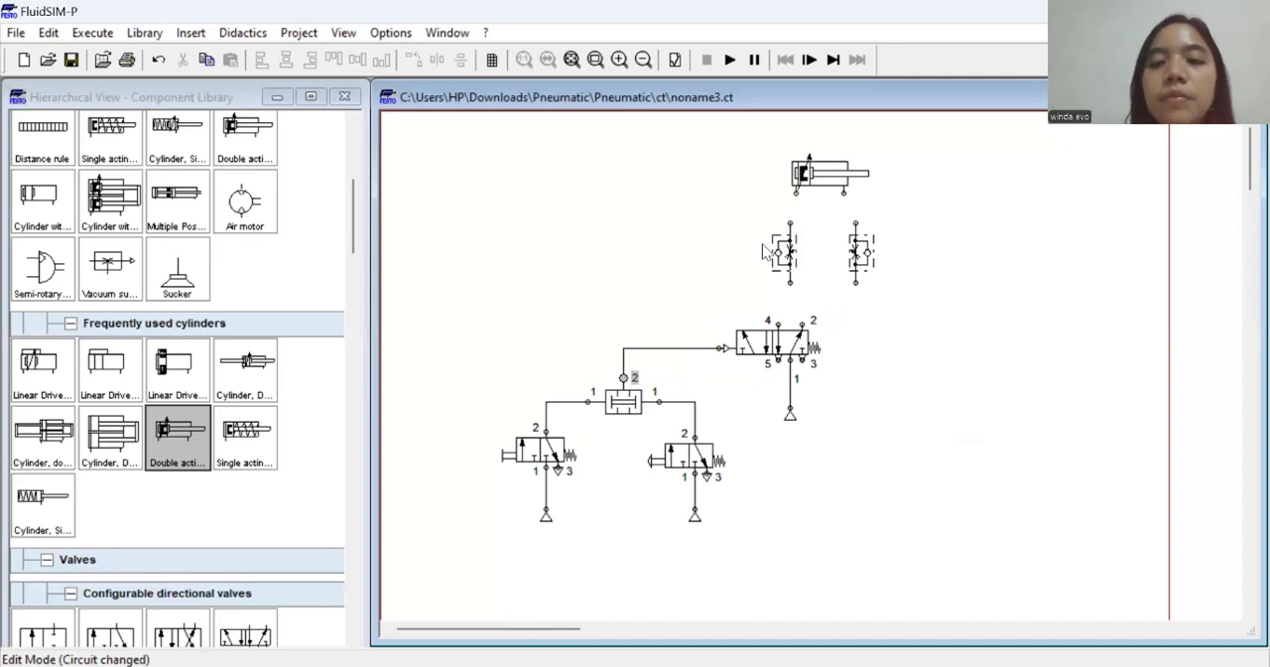
Move both one-way flow control valves above the 5/2-way valve and connect their lower ends to its ports 4 and 2
{"action": "mouse_move", "coordinate": [780, 252]}
{"action": "left_mouse_down"}
{"action": "mouse_move", "coordinate": [754, 247]}
{"action": "mouse_move", "coordinate": [775, 262]}
{"action": "left_mouse_up"}
{"action": "left_click_drag", "start_coordinate": [859, 250], "coordinate": [829, 248]}
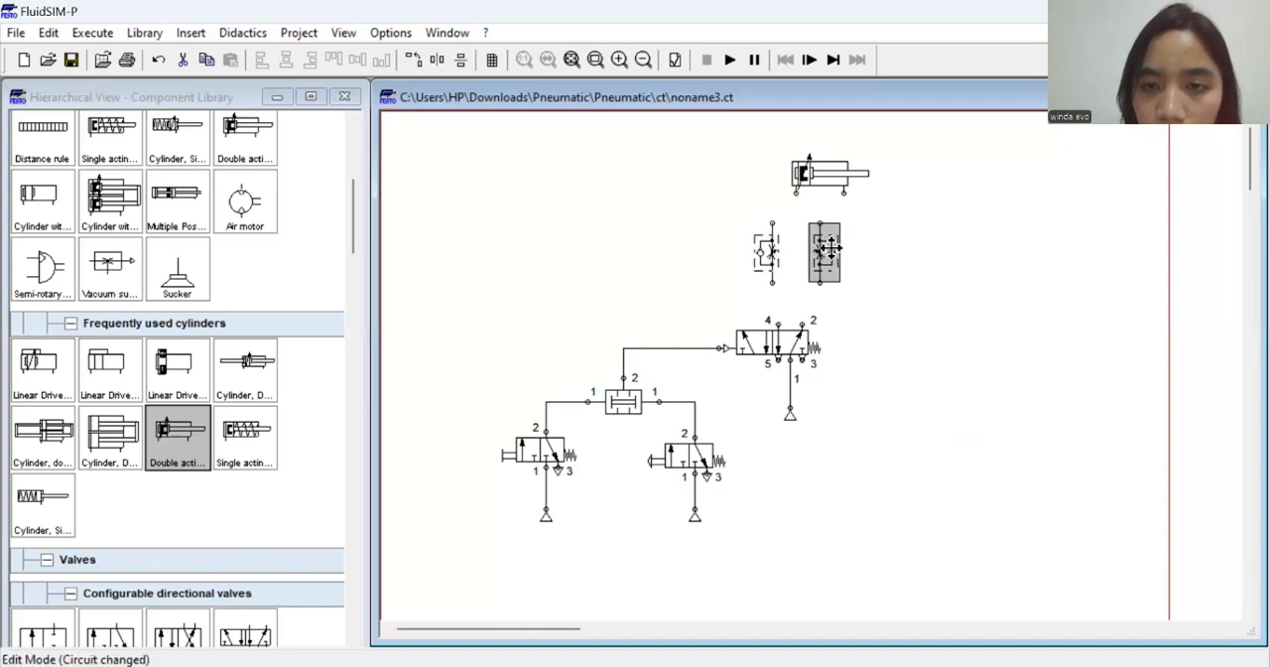
{"action": "left_click_drag", "start_coordinate": [777, 324], "coordinate": [772, 283]}
{"action": "left_click", "coordinate": [801, 316]}
{"action": "left_click_drag", "start_coordinate": [803, 324], "coordinate": [822, 283]}
{"action": "left_click_drag", "start_coordinate": [816, 243], "coordinate": [809, 243]}
{"action": "left_click", "coordinate": [896, 278]}
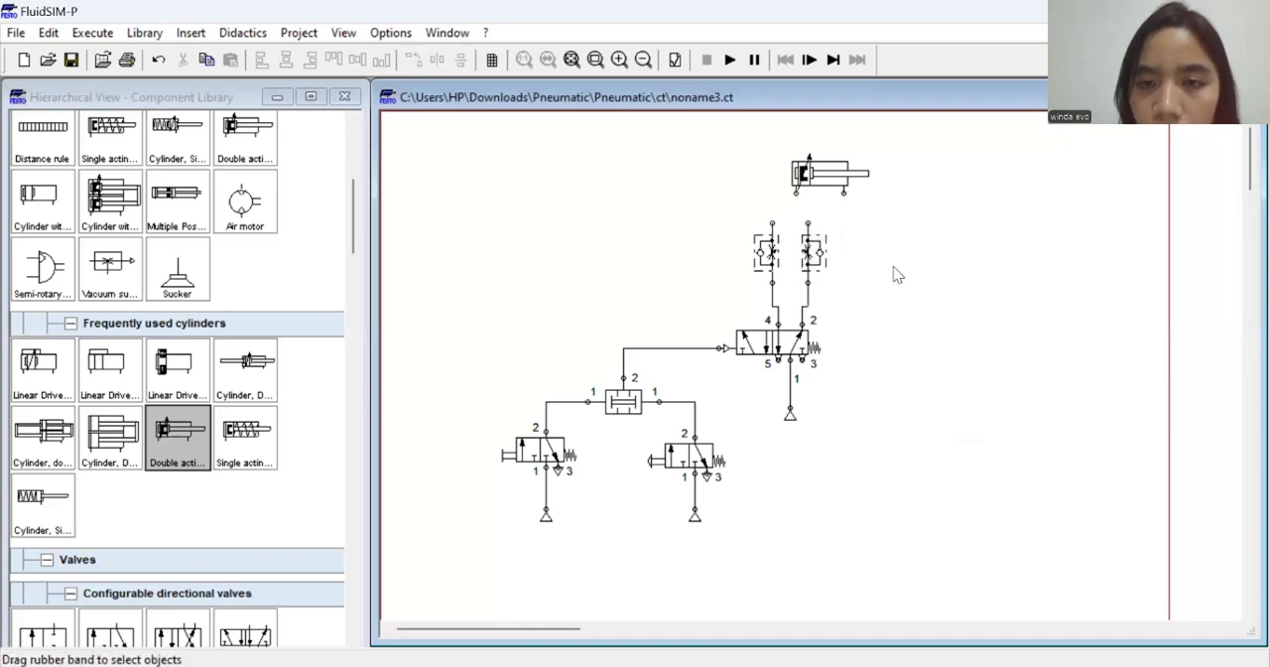
Position the double acting cylinder above the flow control valves and connect its two ports to their upper ends
{"action": "left_click", "coordinate": [814, 176]}
{"action": "left_click_drag", "start_coordinate": [814, 177], "coordinate": [784, 177]}
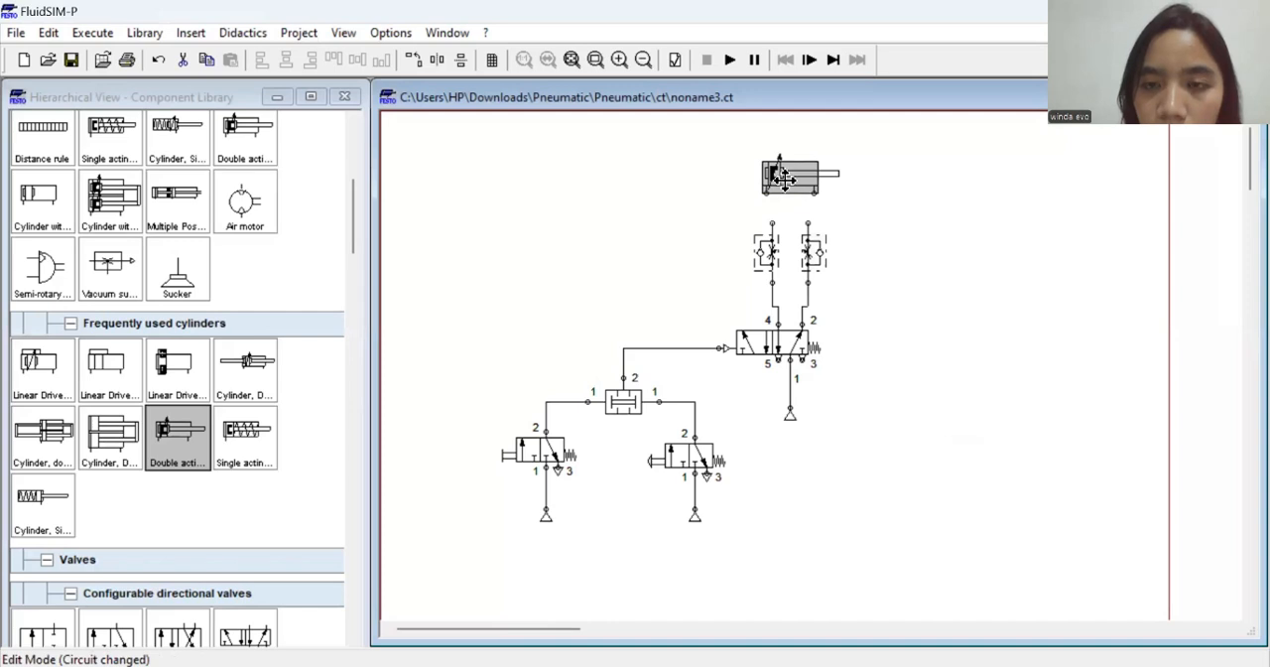
{"action": "left_click", "coordinate": [782, 222]}
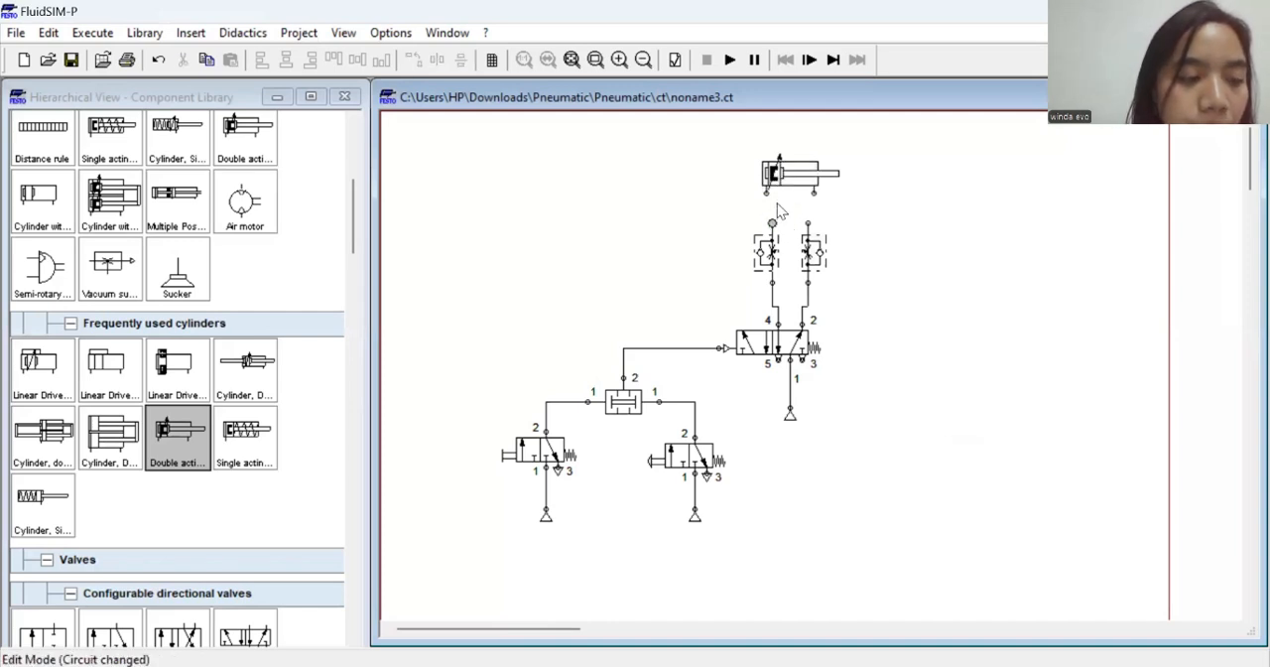
{"action": "mouse_move", "coordinate": [776, 243]}
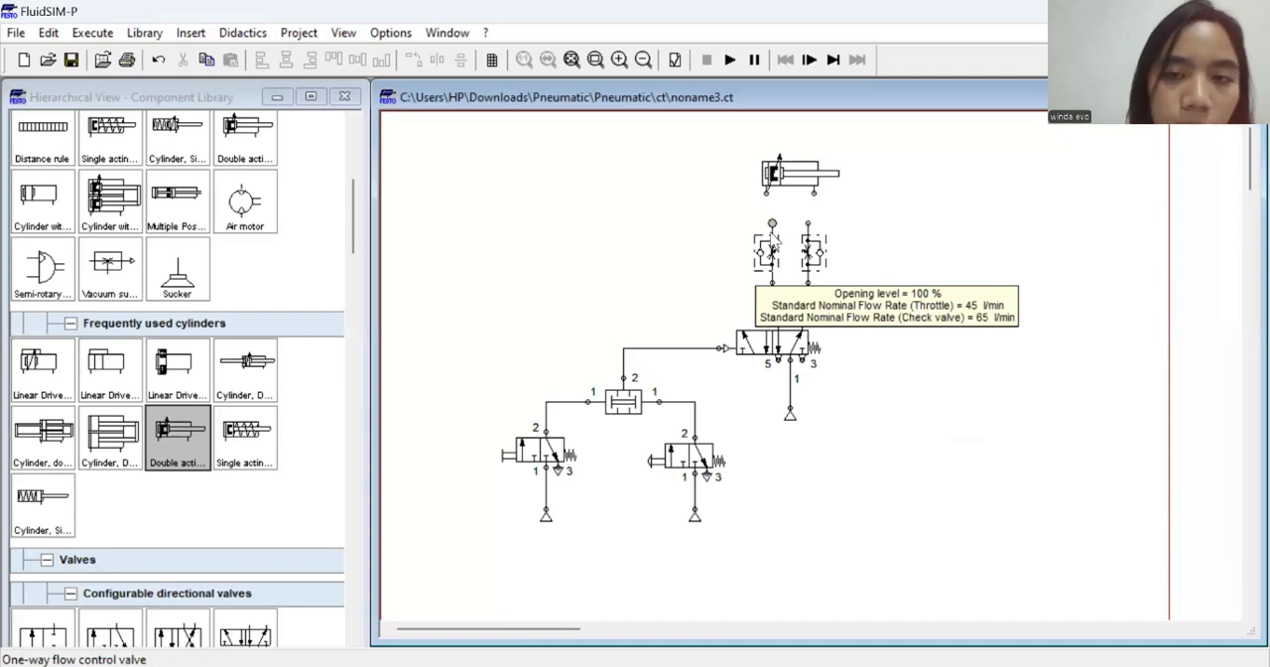
{"action": "left_click_drag", "start_coordinate": [766, 192], "coordinate": [808, 223]}
{"action": "left_click", "coordinate": [798, 157]}
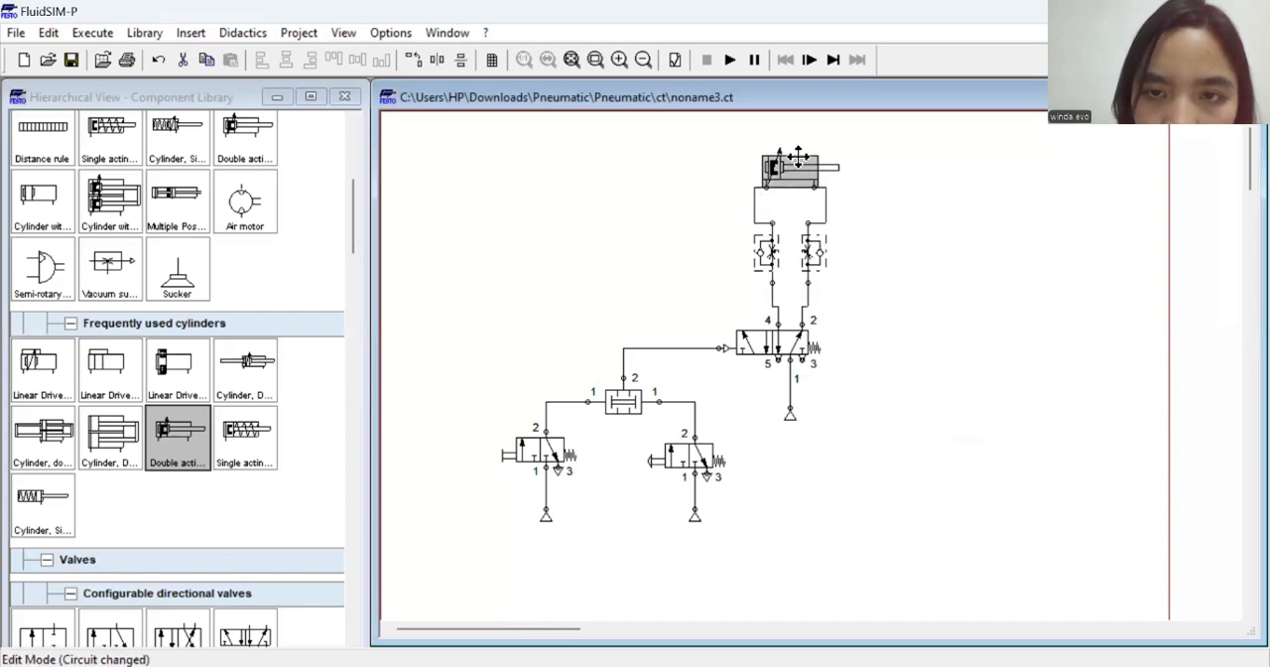
{"action": "left_click", "coordinate": [905, 217]}
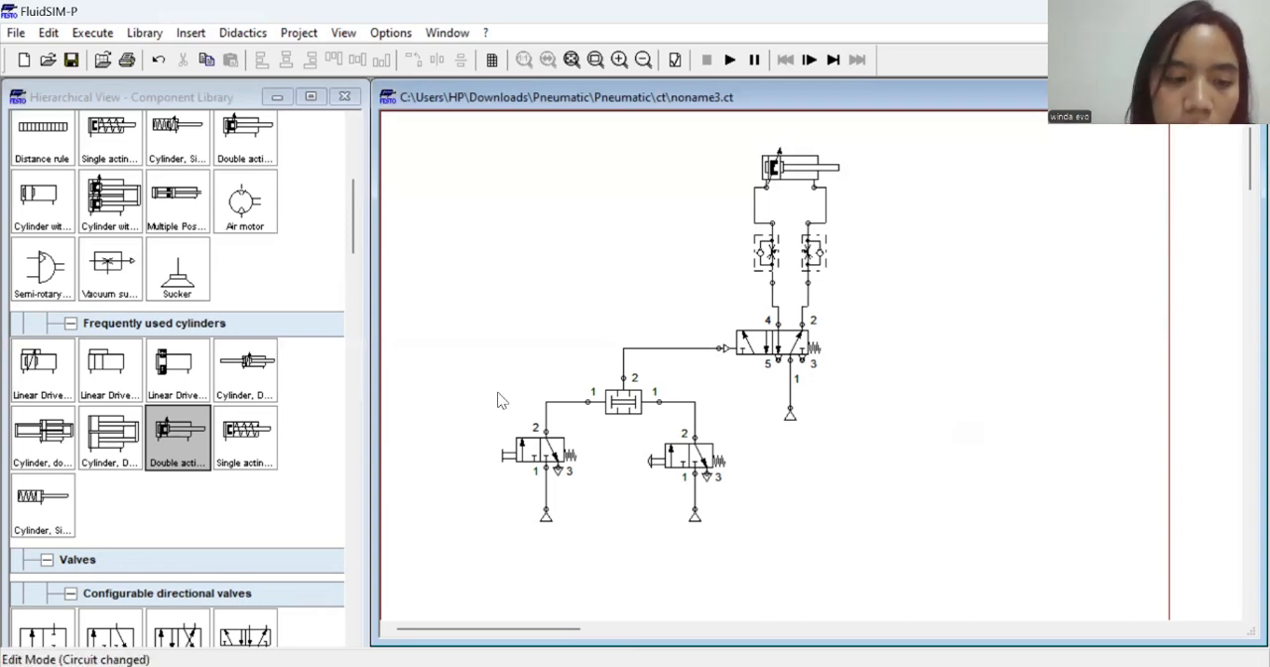
Change the terminator of port 3 on both 3/2-way valves to the exhaust triangle without a stem
{"action": "double_click", "coordinate": [569, 470]}
{"action": "left_click", "coordinate": [654, 395]}
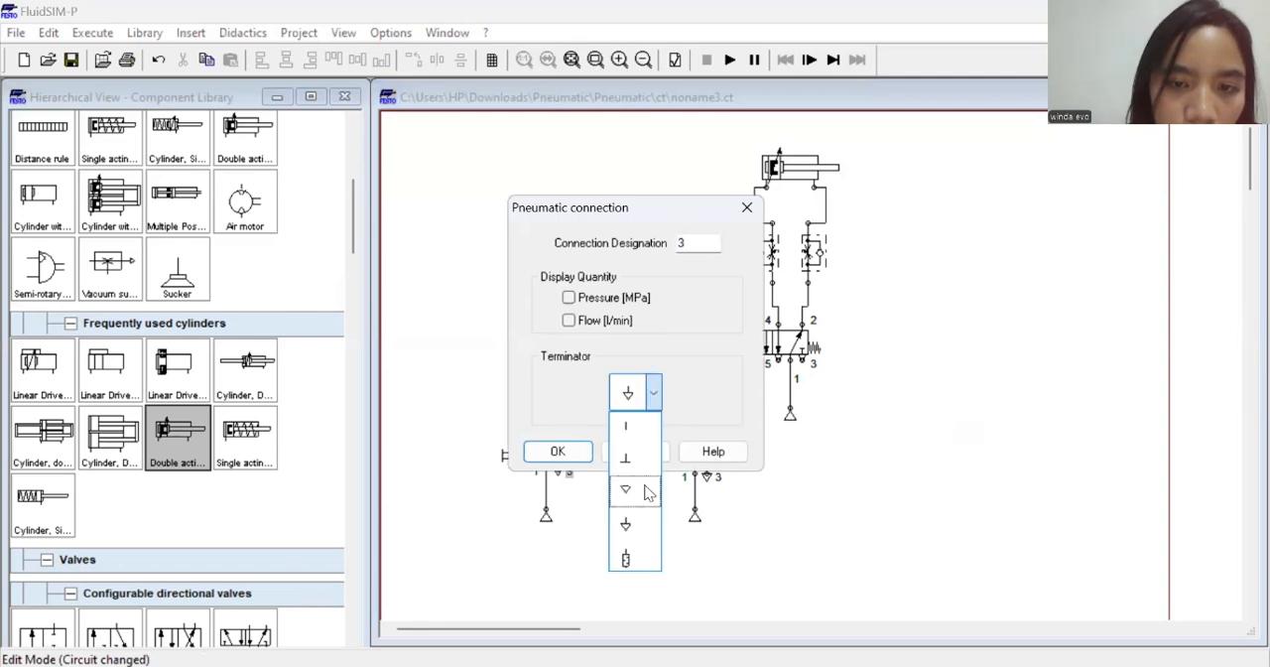
{"action": "left_click", "coordinate": [651, 501]}
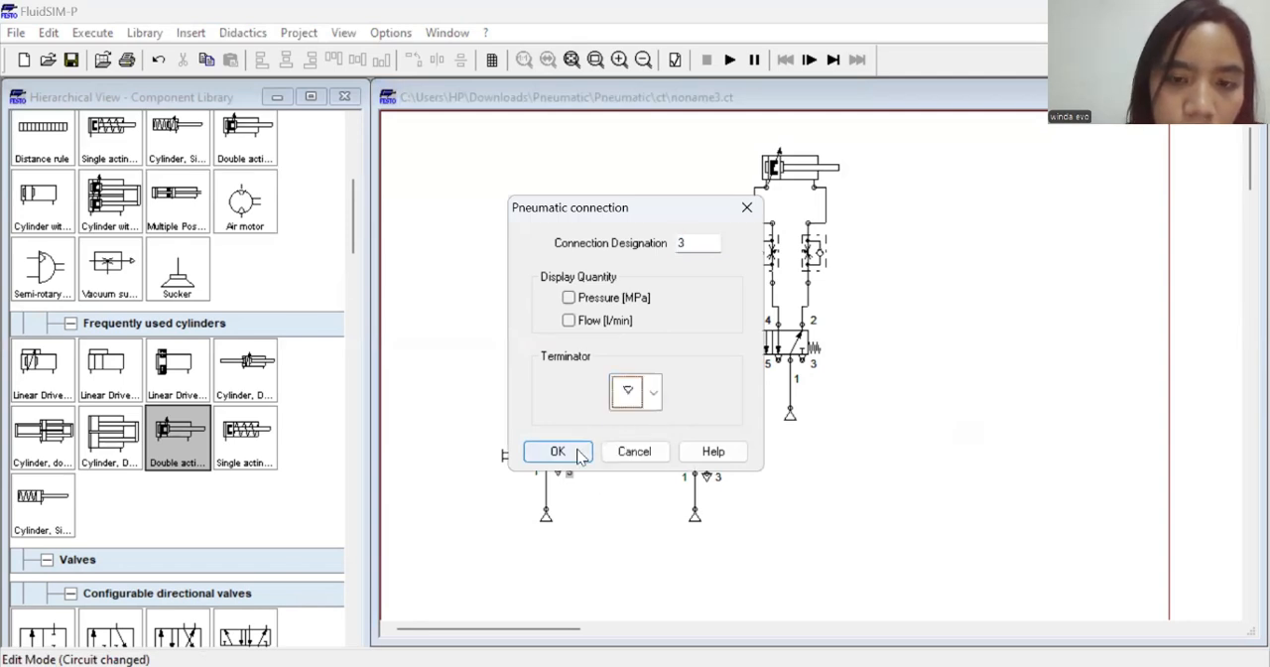
{"action": "left_click", "coordinate": [574, 452]}
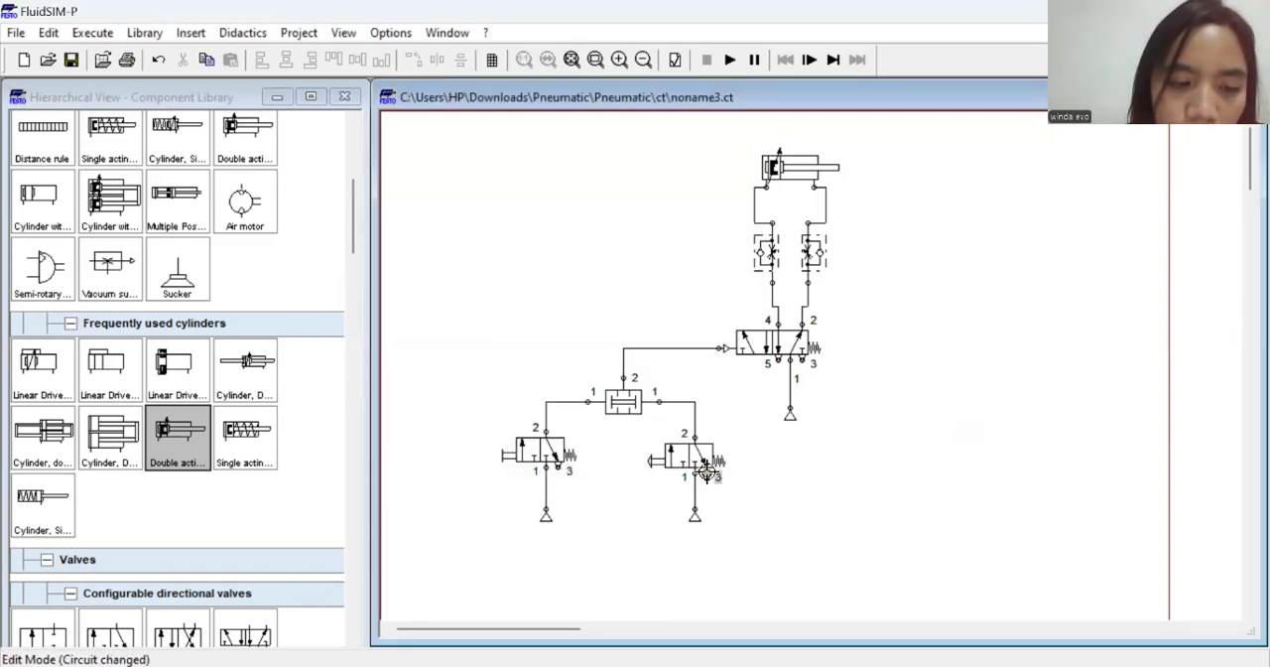
{"action": "double_click", "coordinate": [706, 472]}
{"action": "left_click", "coordinate": [654, 395]}
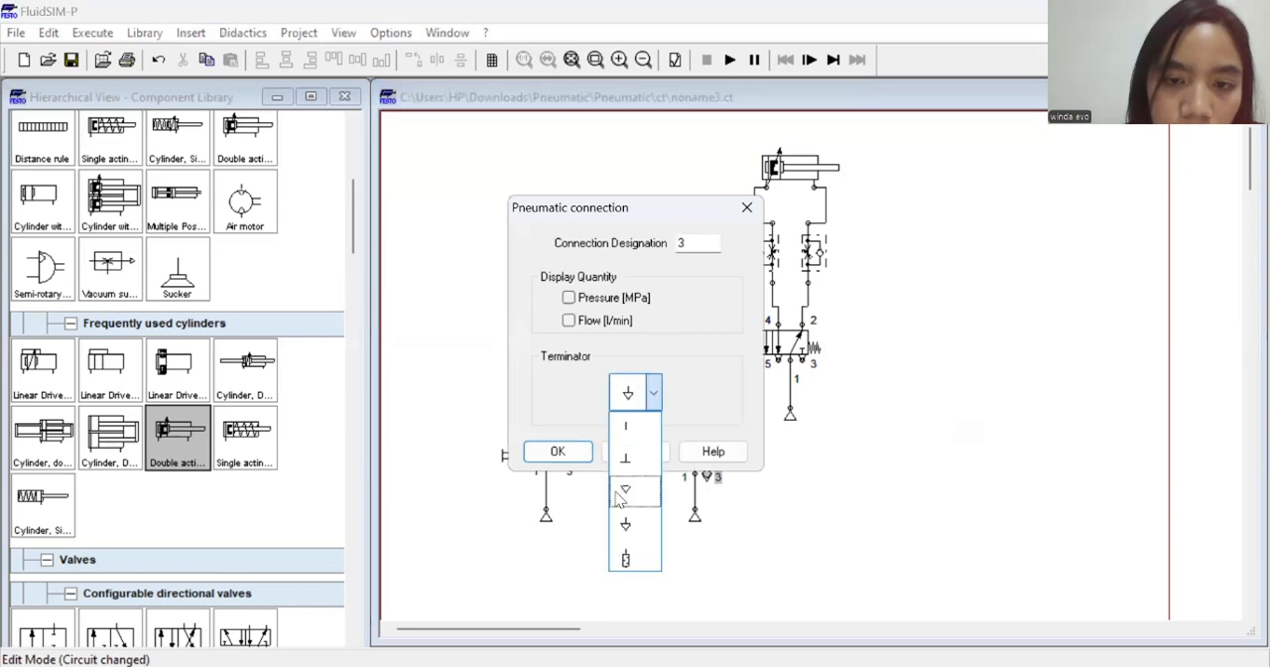
{"action": "left_click", "coordinate": [618, 499]}
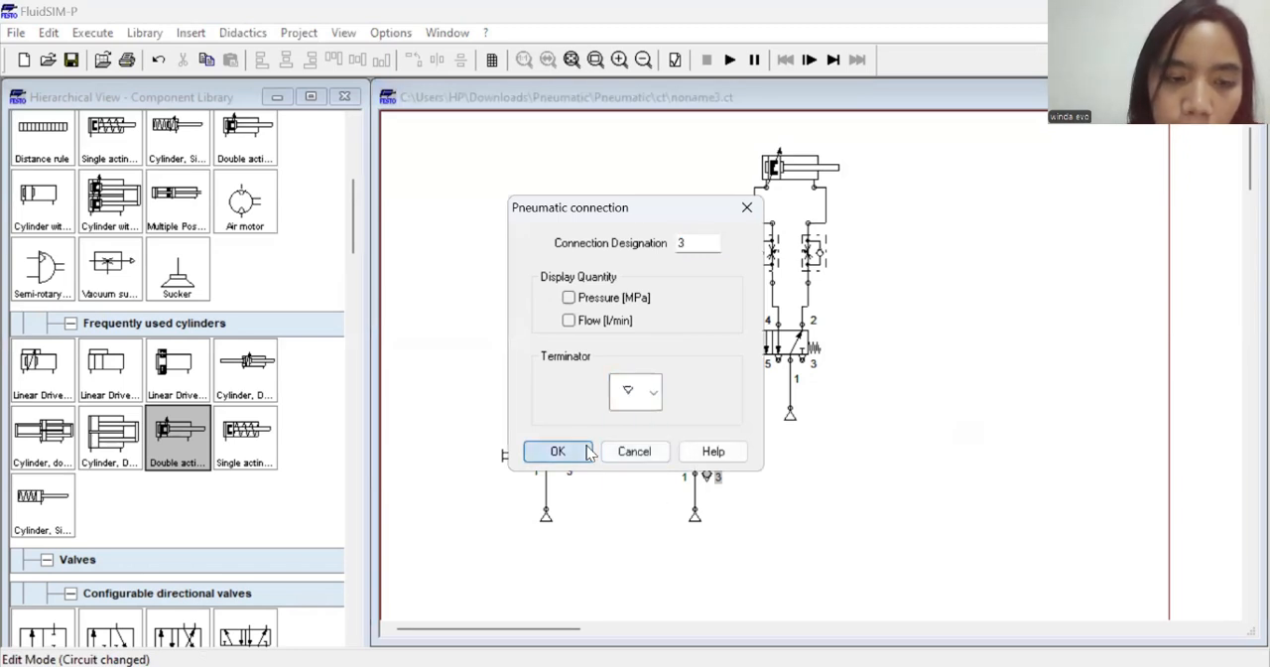
{"action": "left_click", "coordinate": [557, 450]}
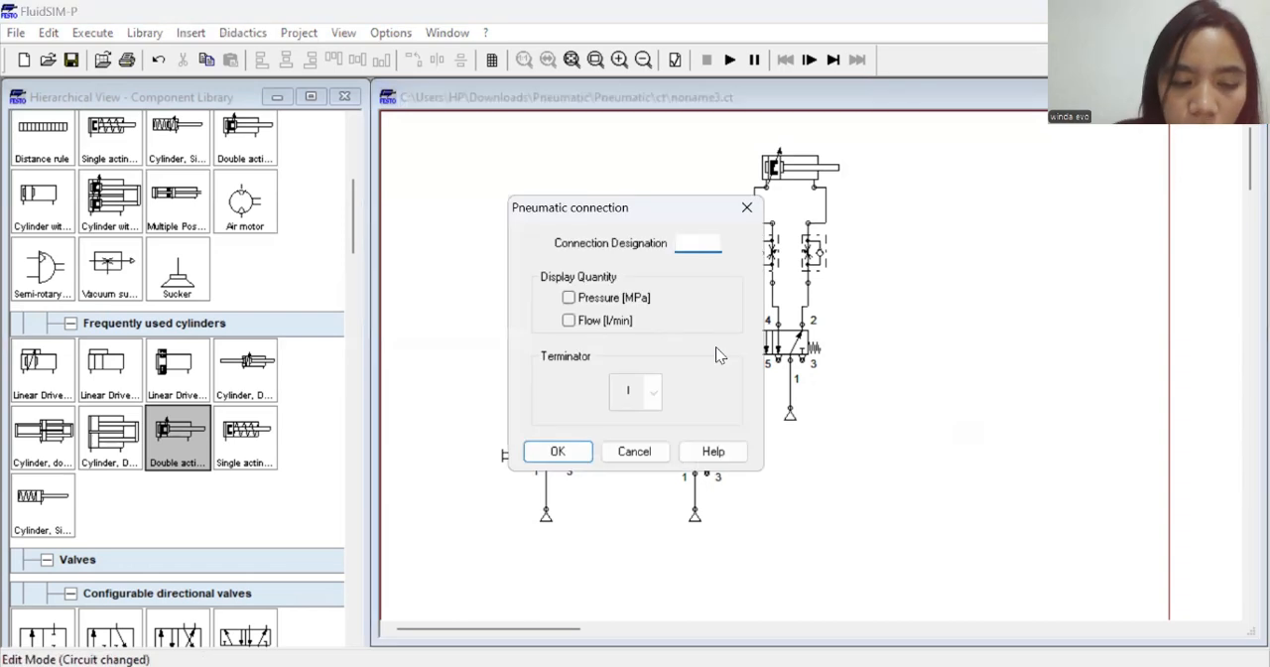
Set the connection designation of the 5/2-way valve's pilot port to 14
{"action": "double_click", "coordinate": [715, 347]}
{"action": "type", "text": "14"}
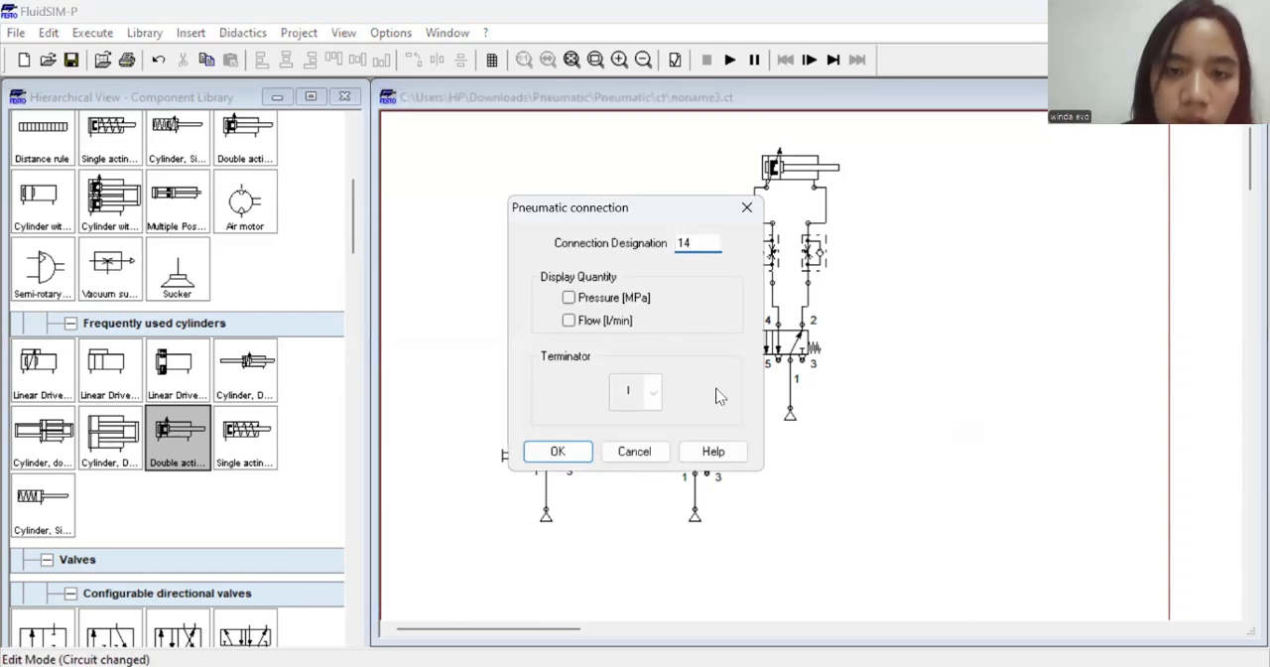
{"action": "left_click", "coordinate": [555, 450]}
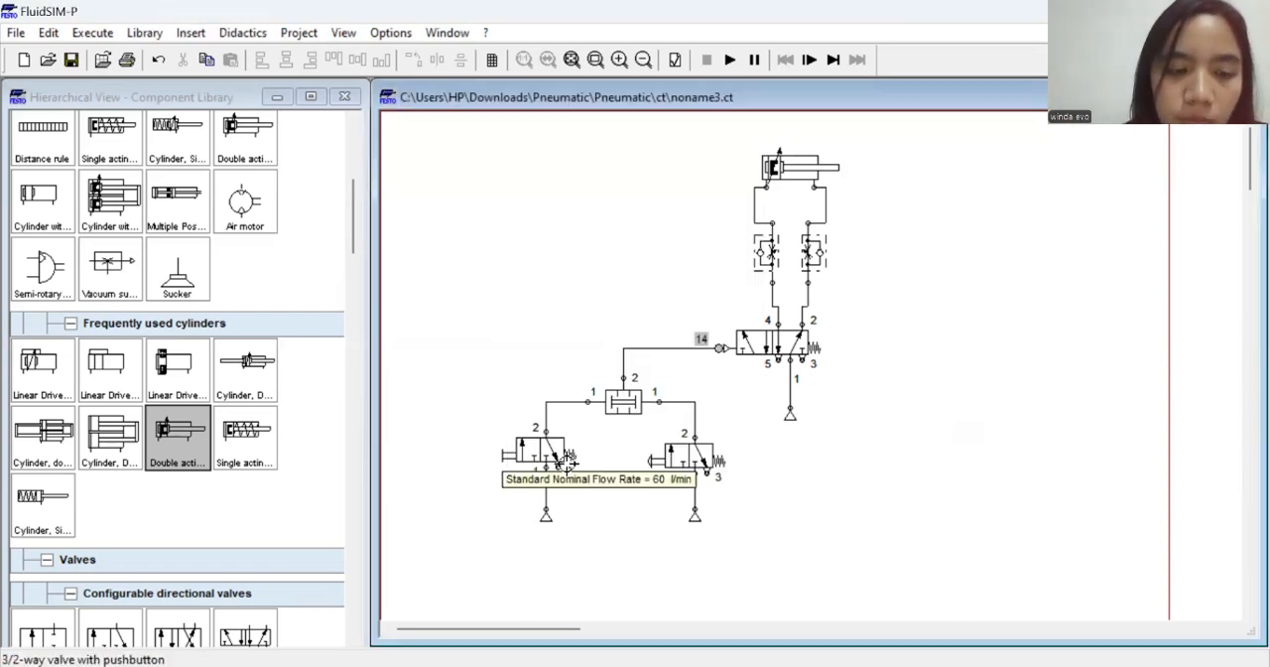
Change the terminators of ports 5 and 3 on the 5/2-way valve to the exhaust triangle with a stem
{"action": "double_click", "coordinate": [778, 362]}
{"action": "left_click", "coordinate": [640, 395]}
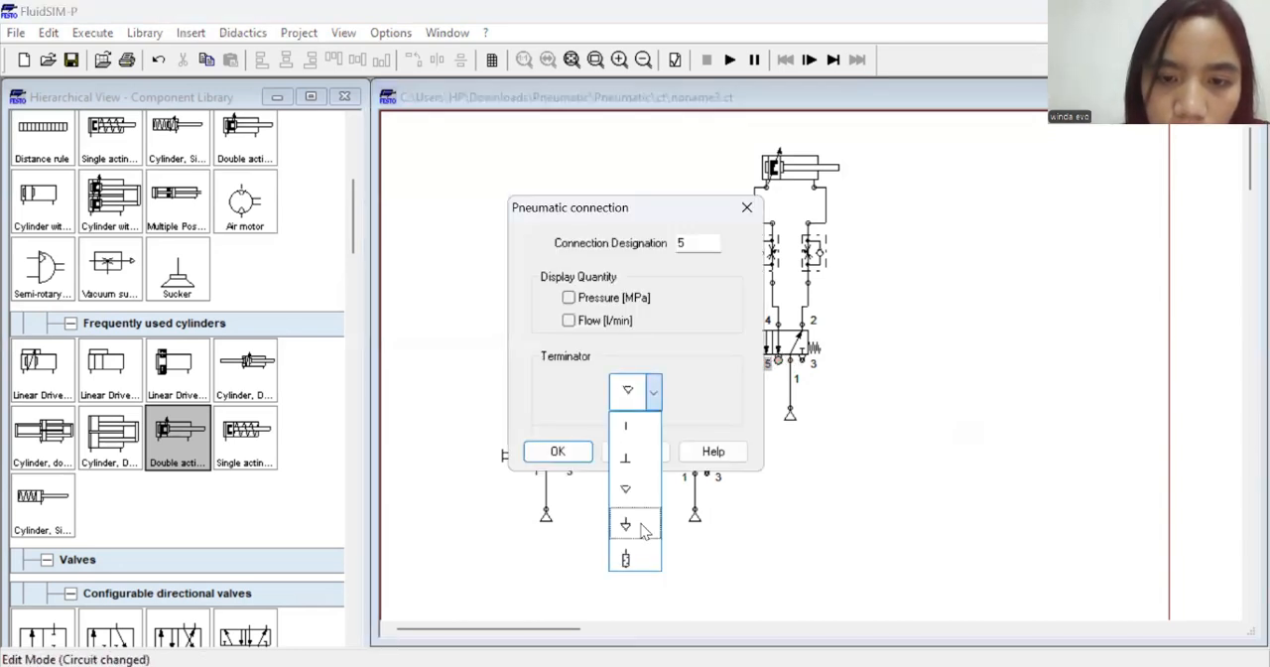
{"action": "left_click", "coordinate": [642, 530]}
{"action": "left_click", "coordinate": [558, 450]}
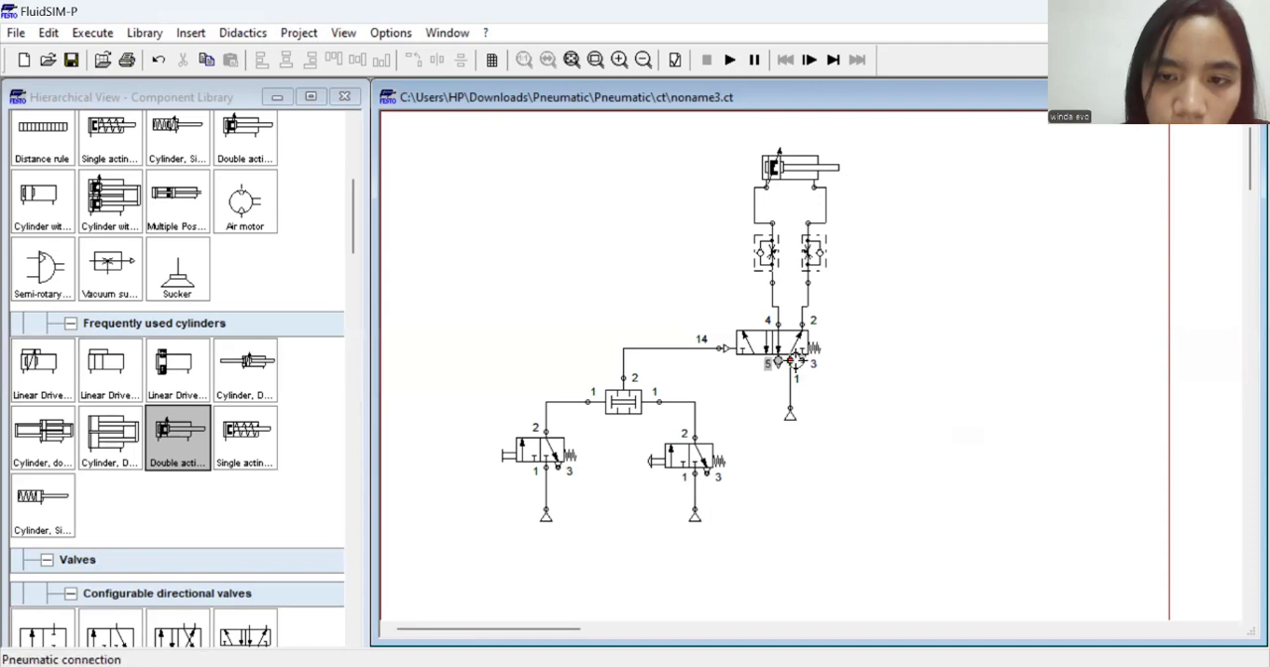
{"action": "double_click", "coordinate": [801, 362]}
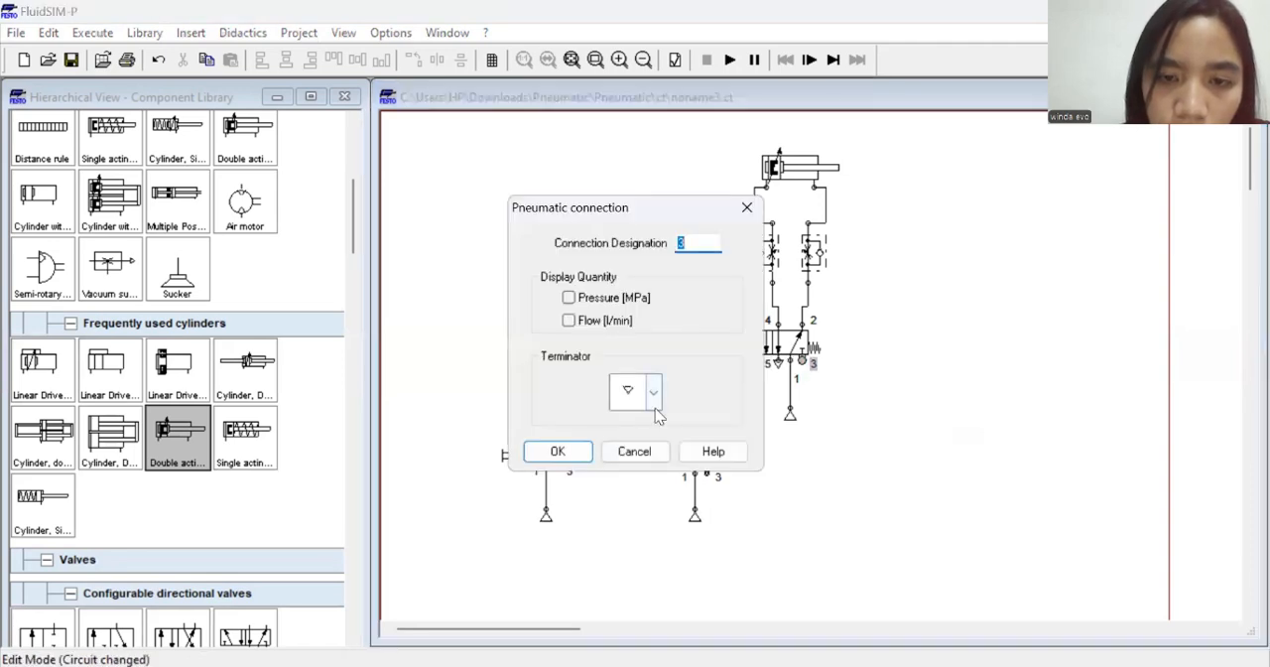
{"action": "left_click", "coordinate": [655, 408]}
{"action": "left_click", "coordinate": [649, 532]}
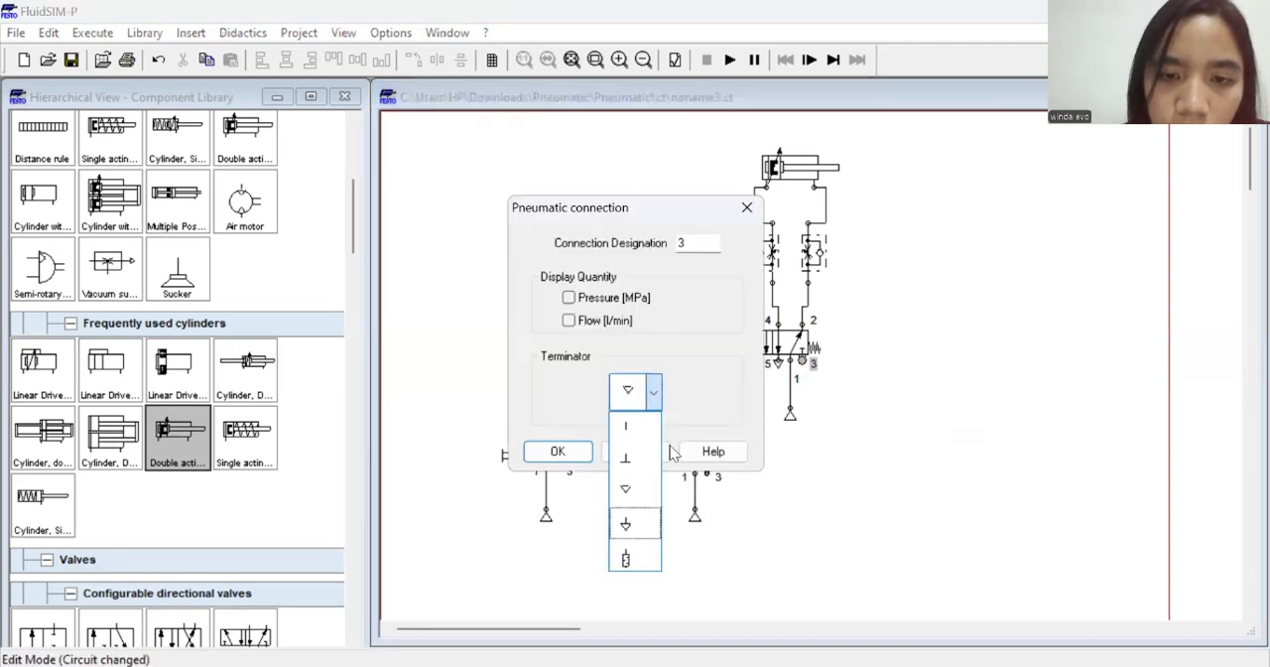
{"action": "left_click", "coordinate": [559, 452]}
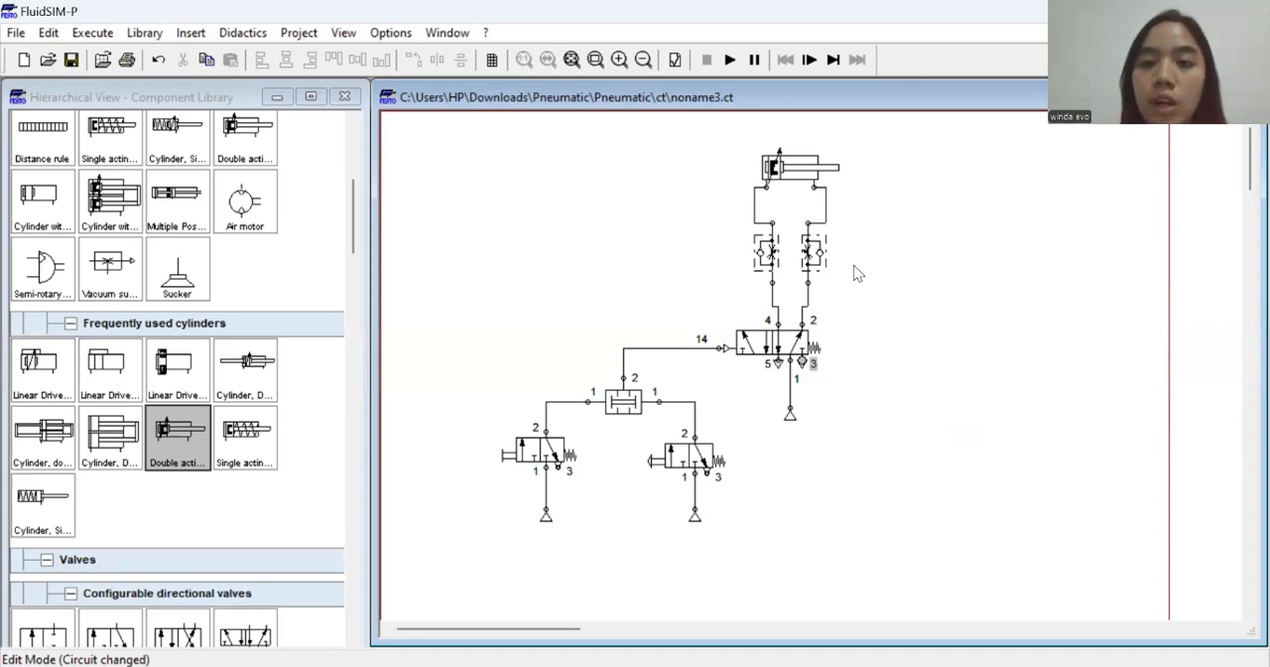
Set the simulation speed to a slow-motion factor that gives 5% of real time
{"action": "left_click", "coordinate": [402, 31]}
{"action": "left_click", "coordinate": [421, 53]}
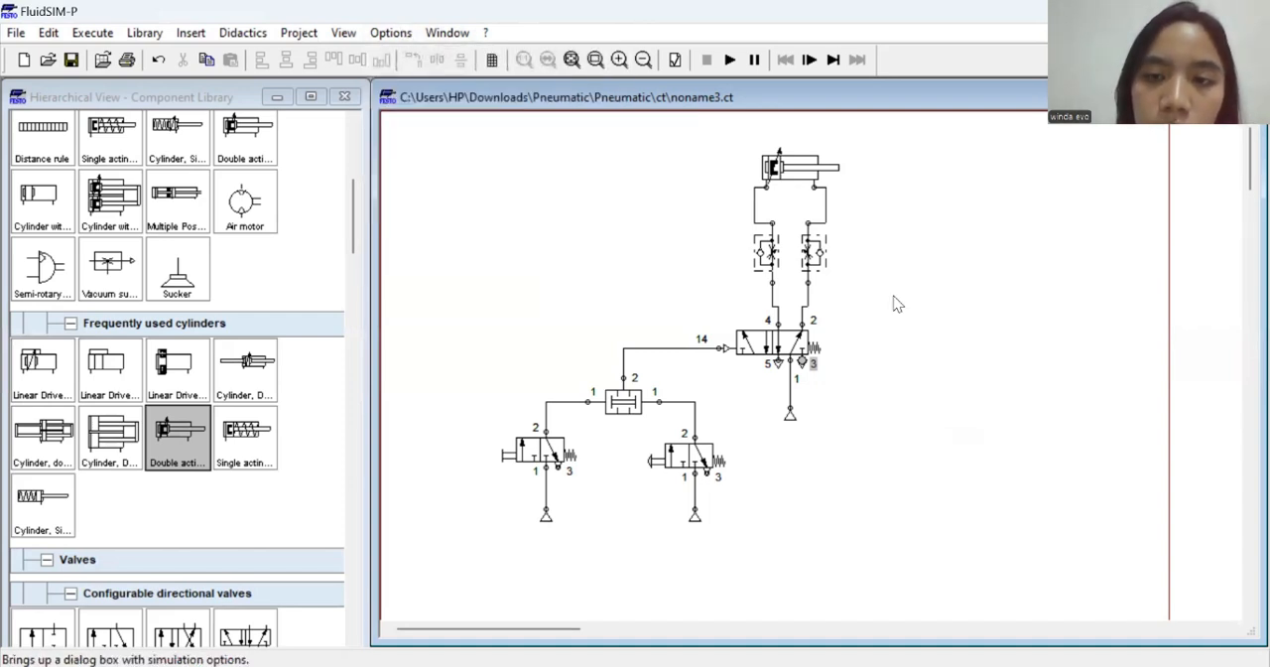
{"action": "left_click", "coordinate": [844, 279]}
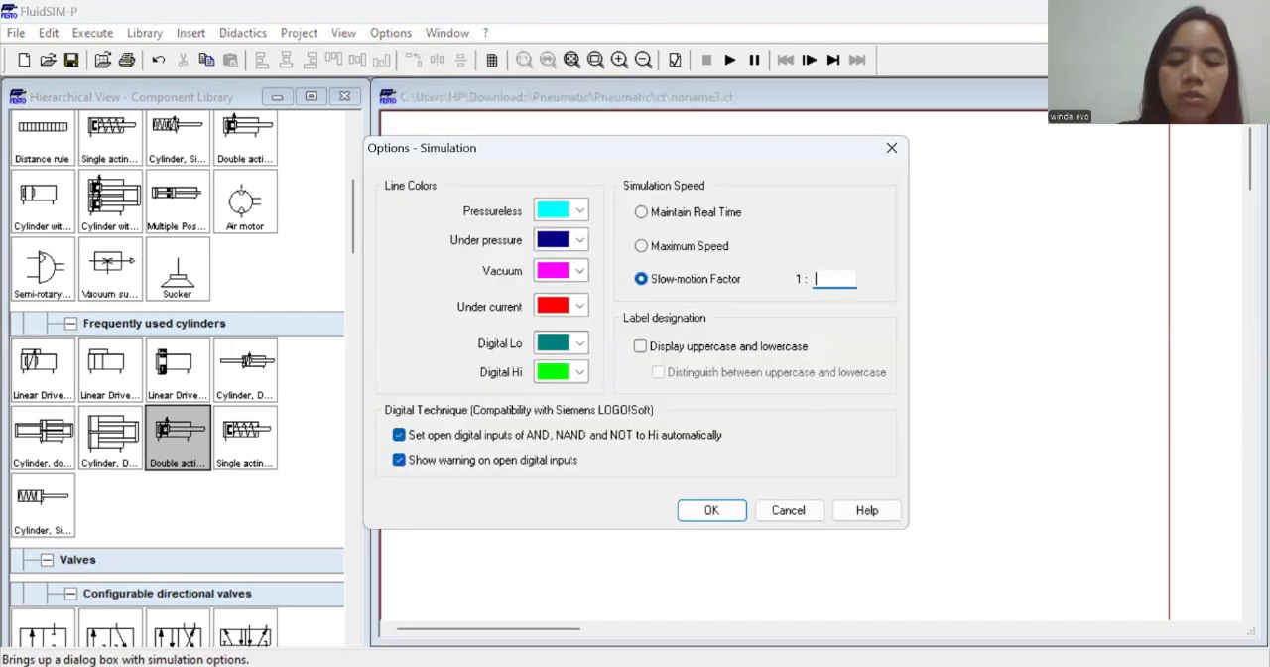
{"action": "left_click", "coordinate": [722, 510]}
Start the simulation, actuate the first 3/2-way pushbutton valve to test the circuit, and stop the simulation
{"action": "left_click", "coordinate": [730, 60]}
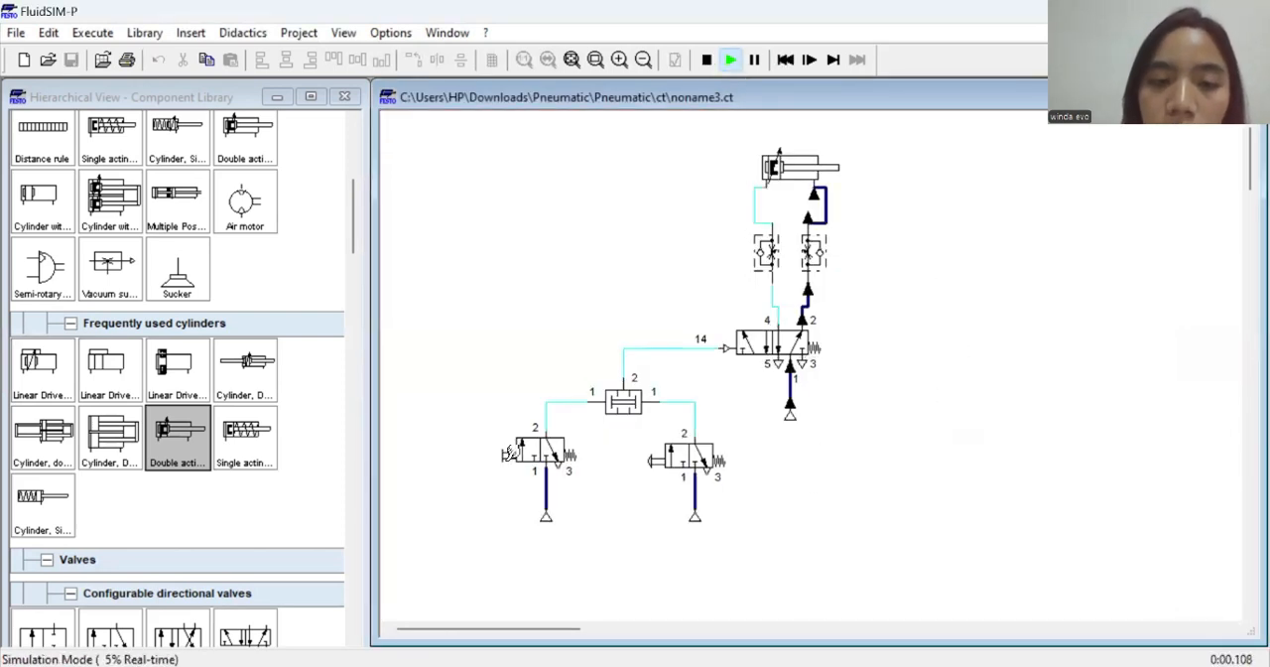
{"action": "left_click", "coordinate": [513, 441]}
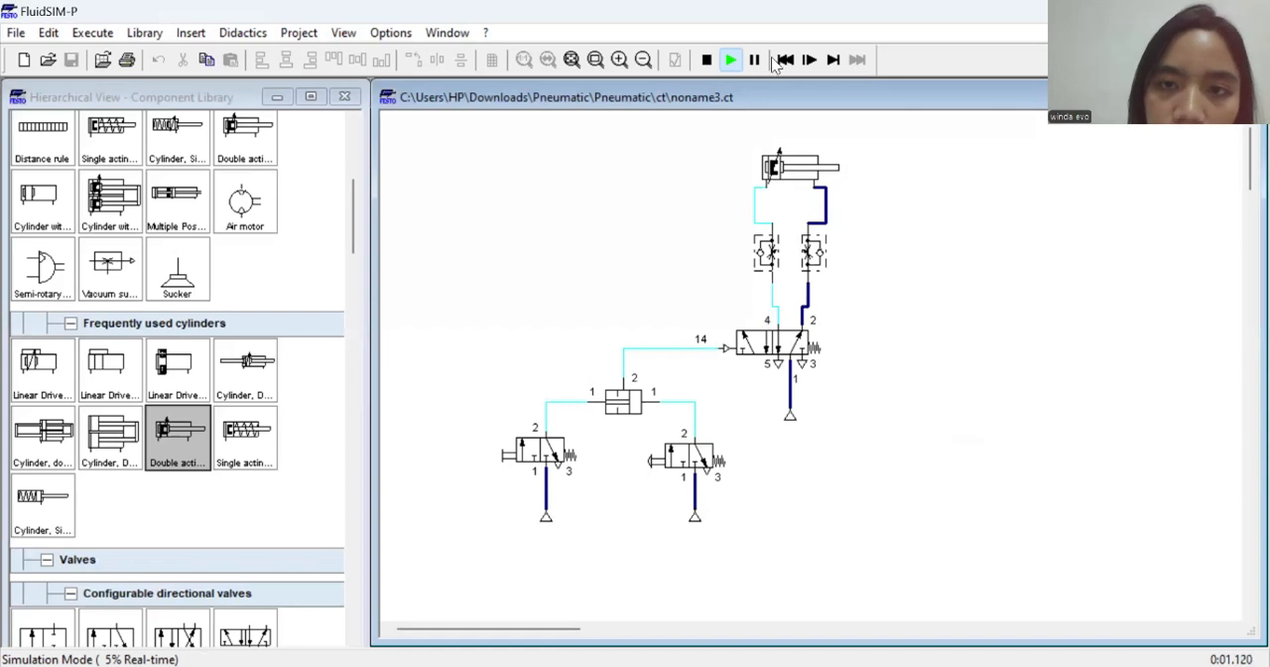
{"action": "left_click", "coordinate": [708, 61]}
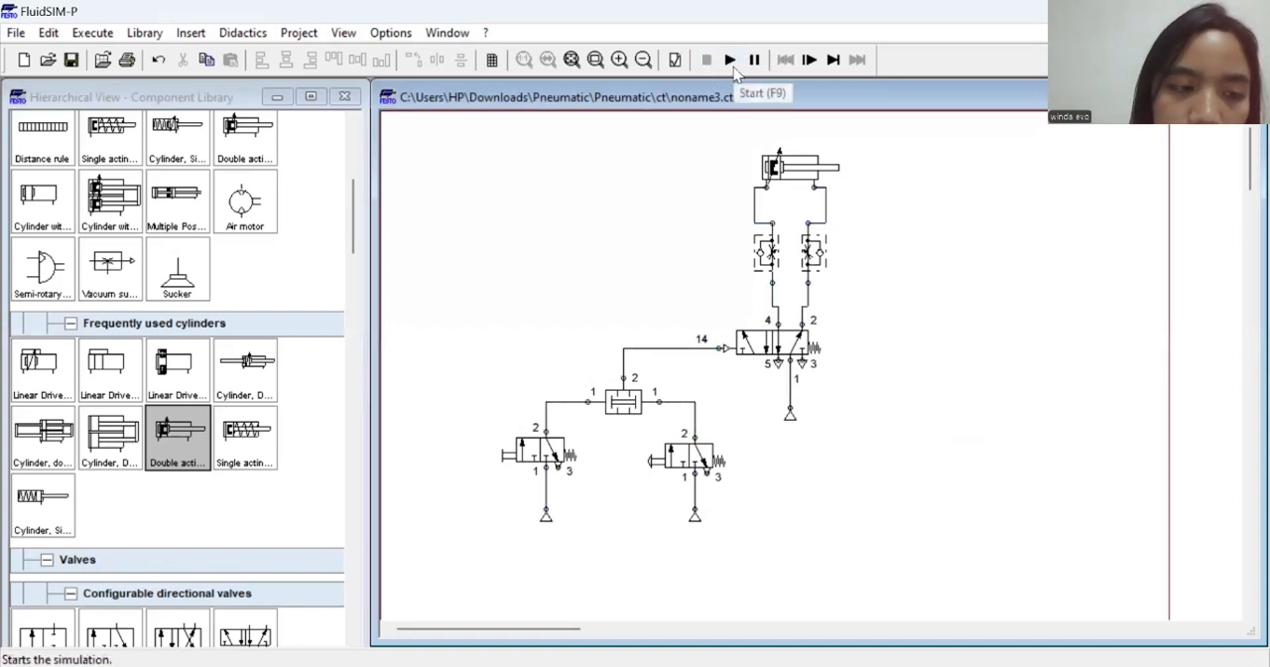
Run the simulation again and actuate the first and second 3/2-way valves in turn to check the cylinder's response
{"action": "left_click", "coordinate": [731, 64]}
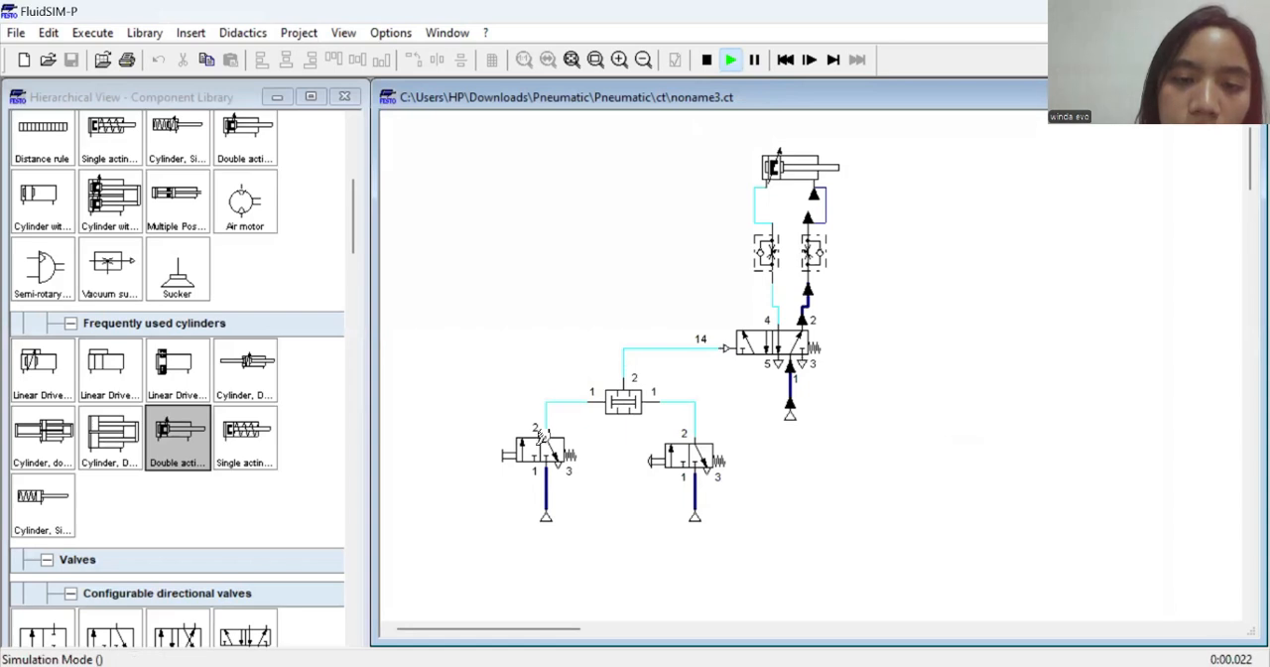
{"action": "left_click", "coordinate": [513, 452]}
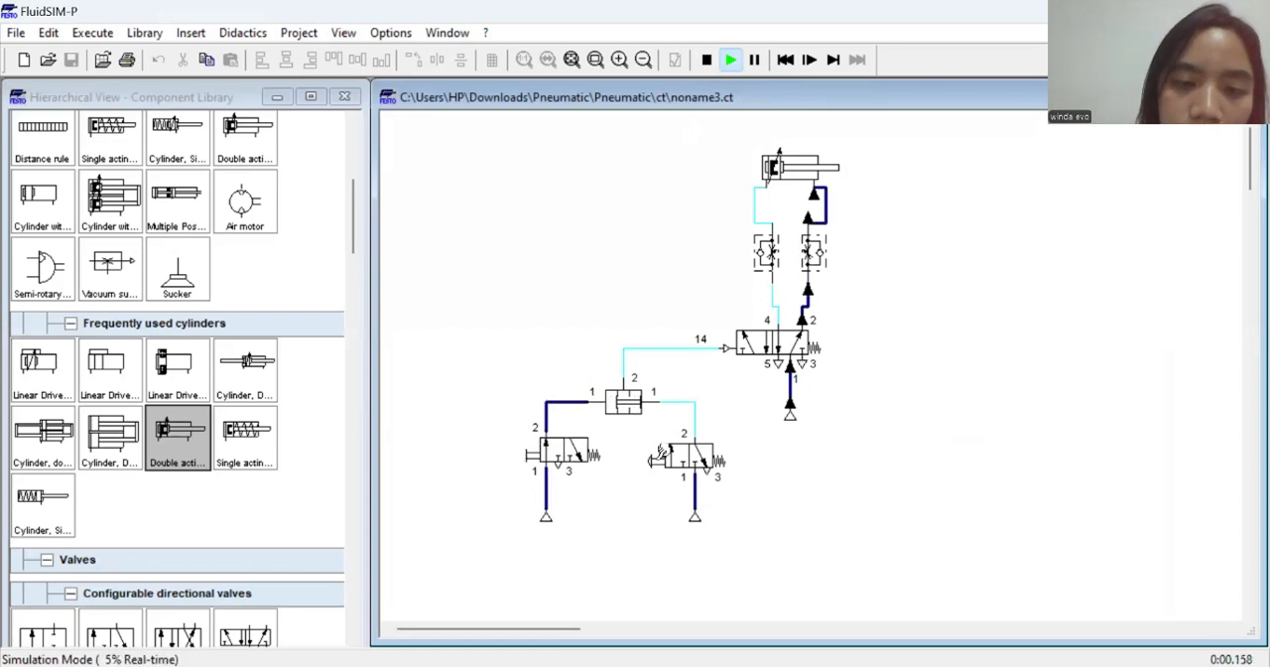
{"action": "left_click", "coordinate": [657, 454]}
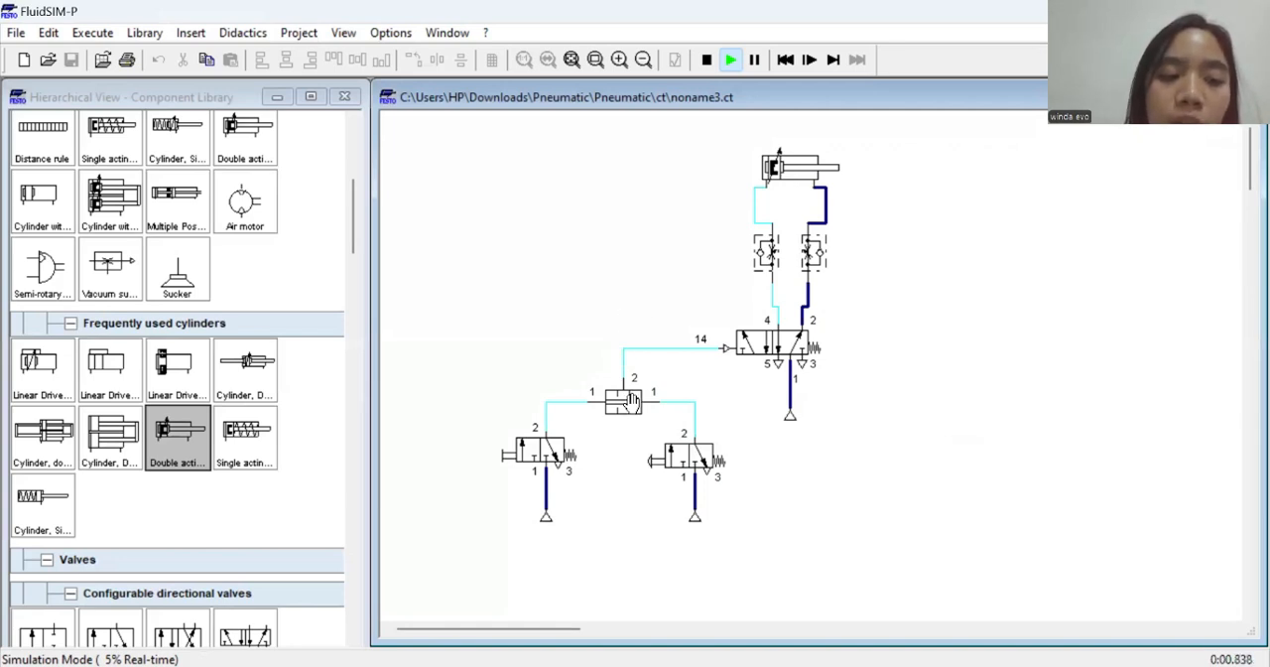
Restart the simulation and actuate the first and second 3/2-way pushbutton valves once each
{"action": "left_click", "coordinate": [706, 60]}
{"action": "left_click", "coordinate": [618, 410]}
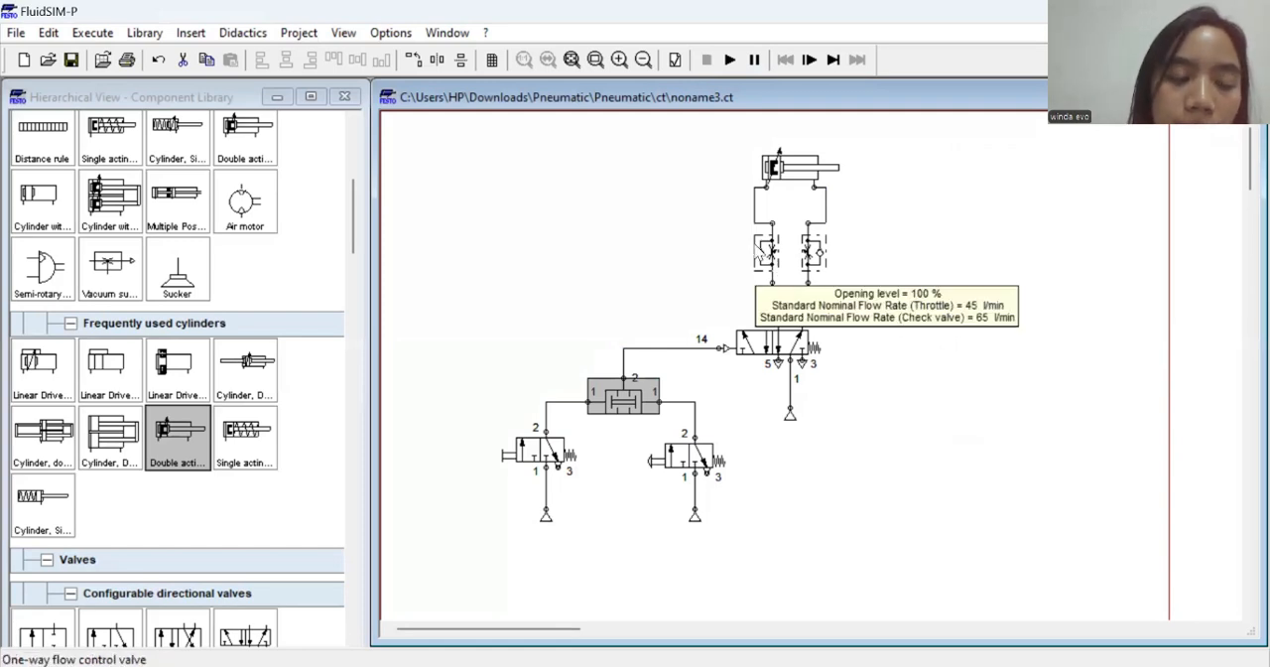
{"action": "left_click", "coordinate": [730, 60]}
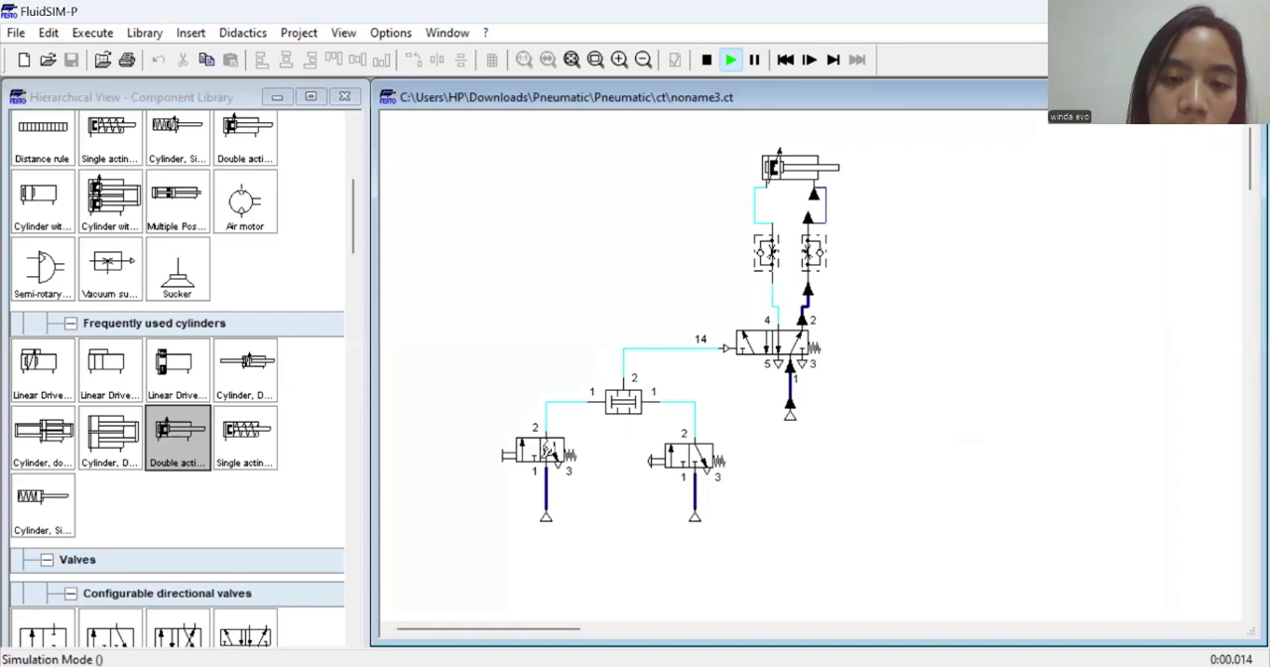
{"action": "left_click", "coordinate": [517, 446]}
{"action": "left_click", "coordinate": [651, 459]}
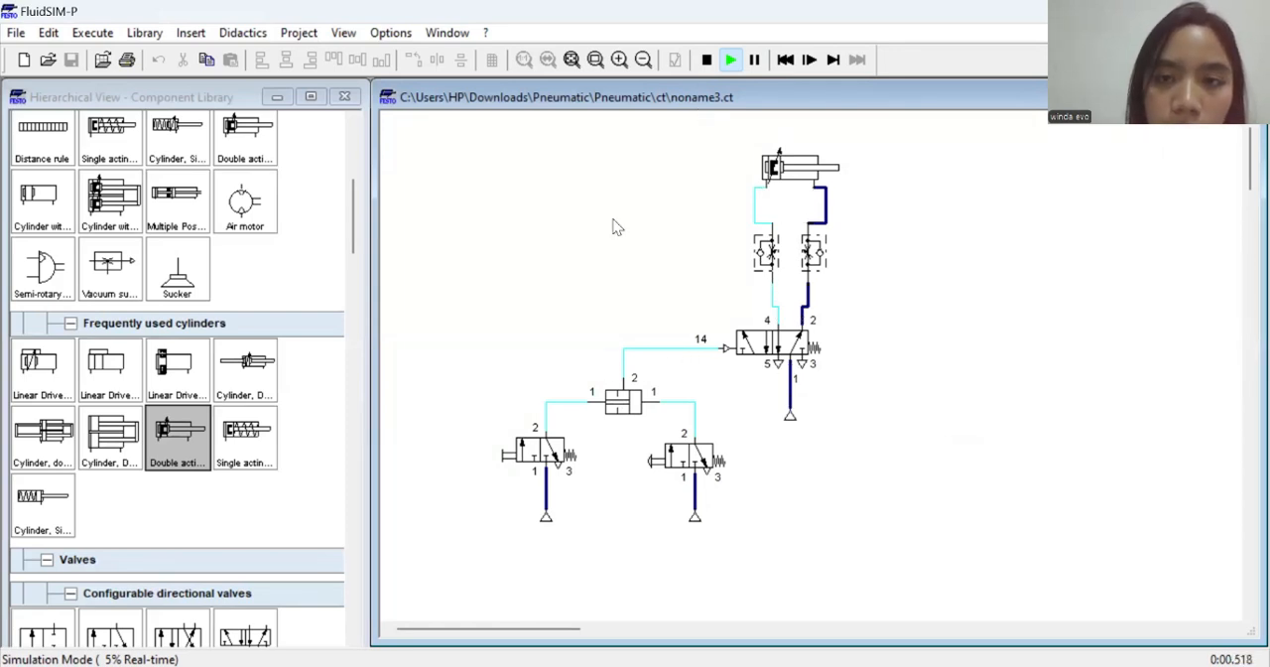
Actuate the first 3/2-way valve repeatedly and the second one once to examine the airflow into each input of the two pressure valve
{"action": "left_click", "coordinate": [512, 448]}
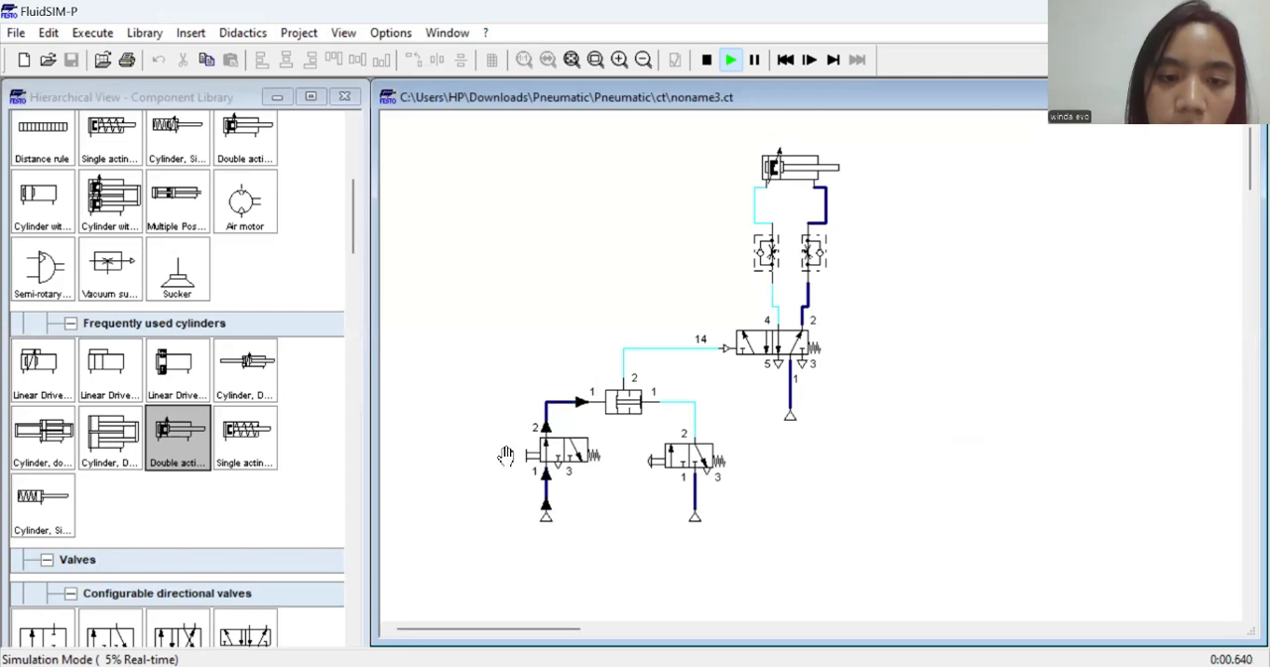
{"action": "left_click", "coordinate": [511, 450]}
{"action": "left_click", "coordinate": [510, 458]}
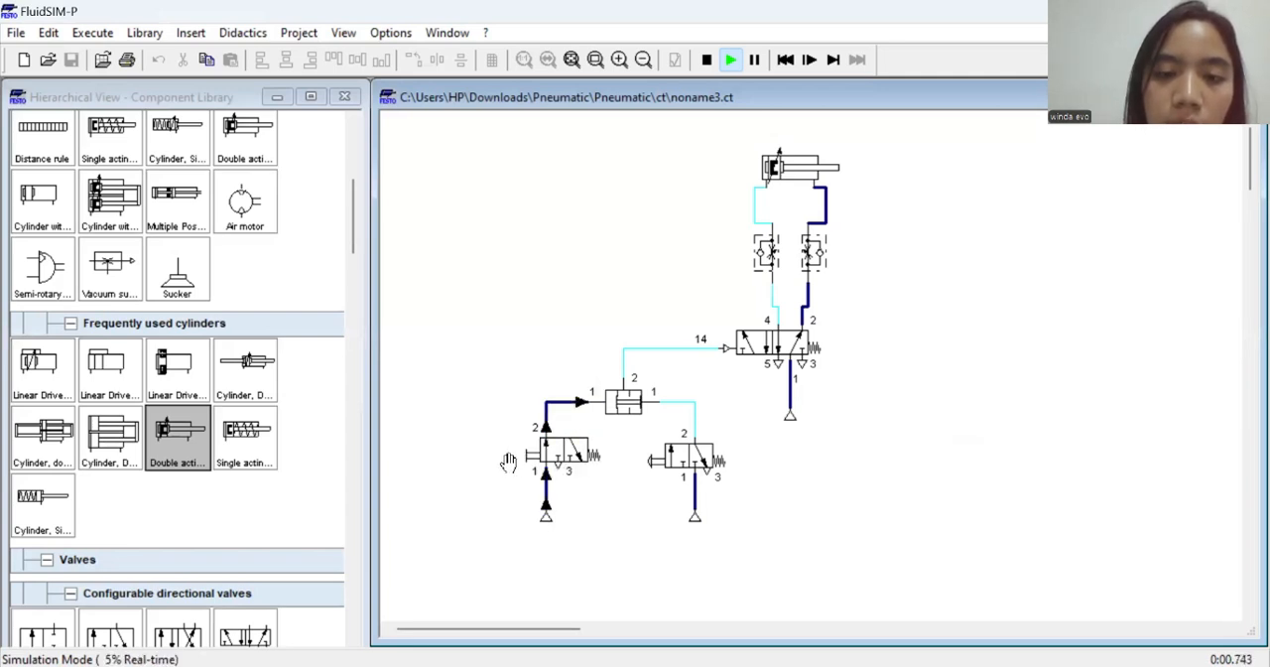
{"action": "left_click", "coordinate": [512, 456]}
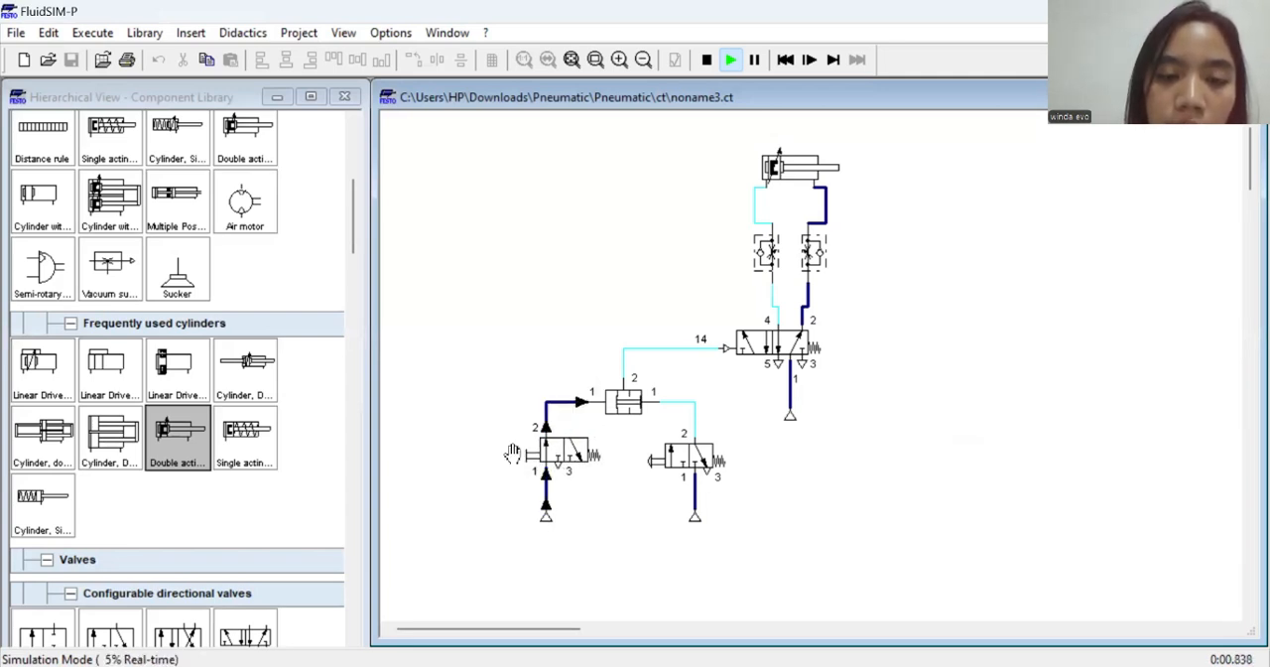
{"action": "left_click", "coordinate": [652, 457]}
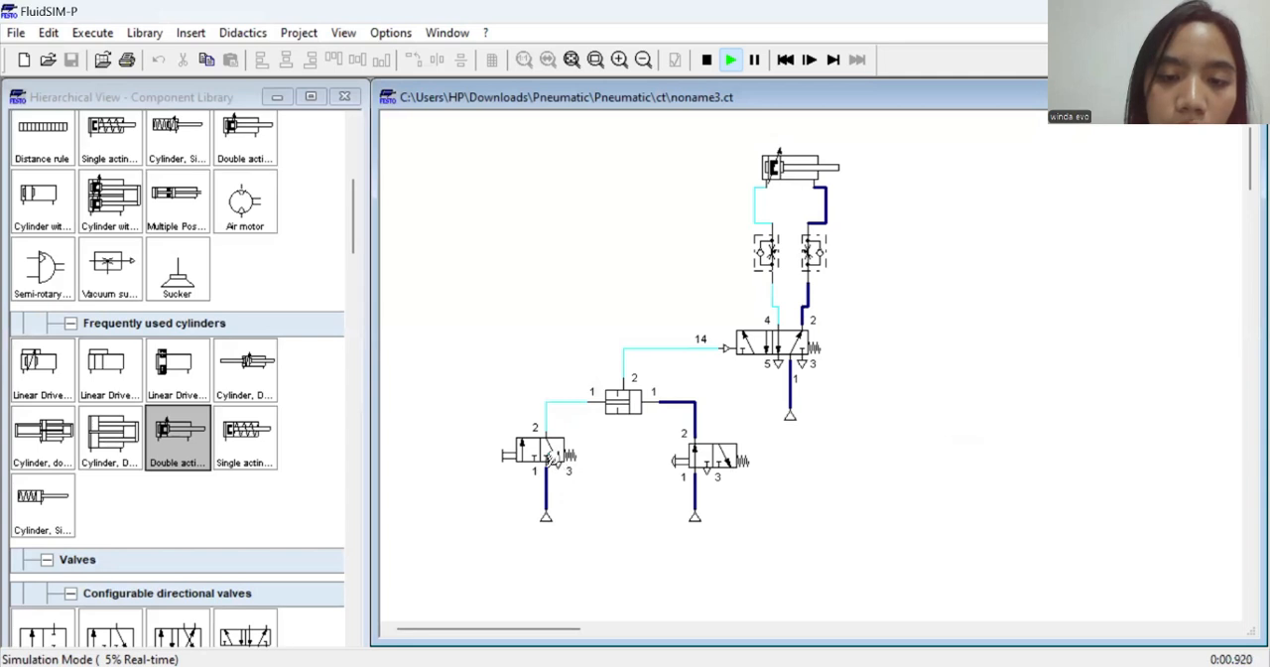
Alternate between actuating the first and second 3/2-way valves to examine how the two pressure valve responds to single inputs
{"action": "left_click", "coordinate": [517, 452]}
{"action": "left_click", "coordinate": [692, 456]}
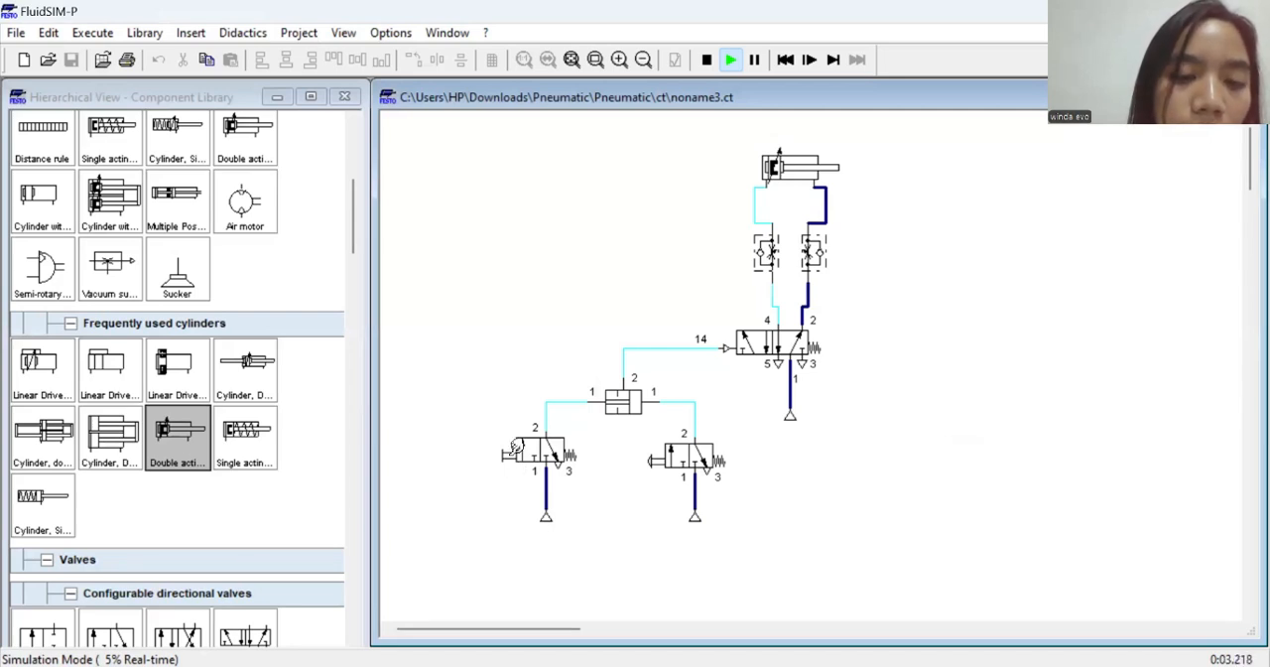
{"action": "left_click", "coordinate": [504, 453]}
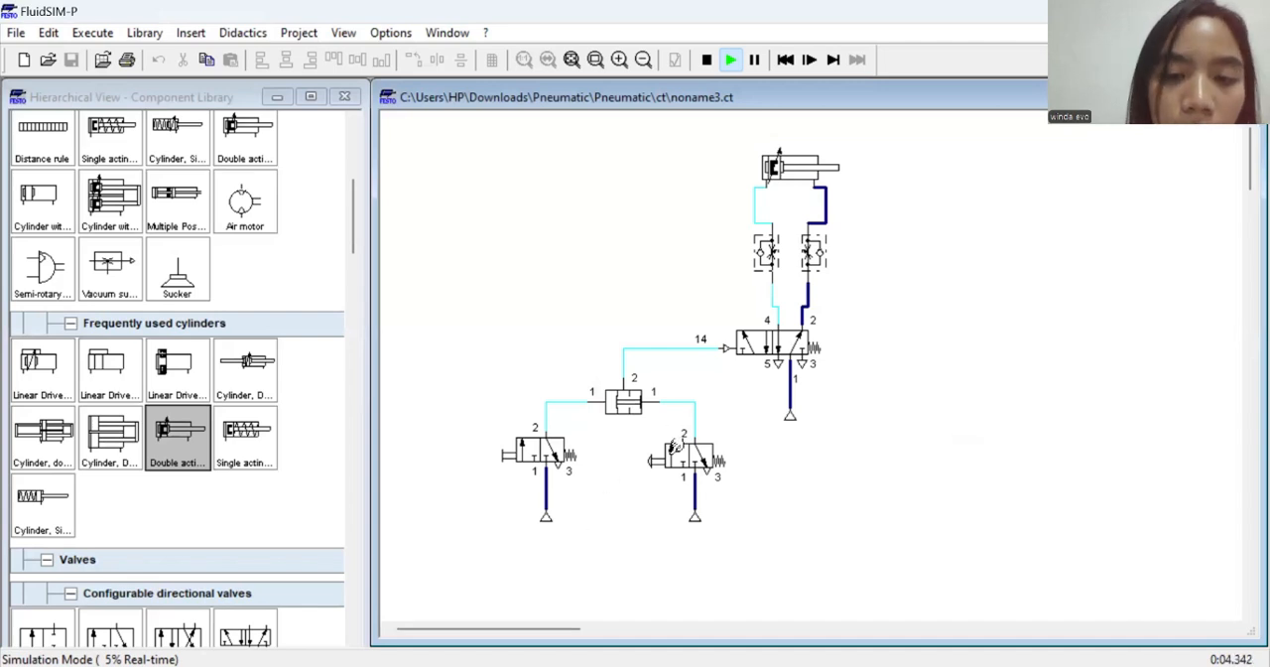
{"action": "left_click", "coordinate": [667, 463]}
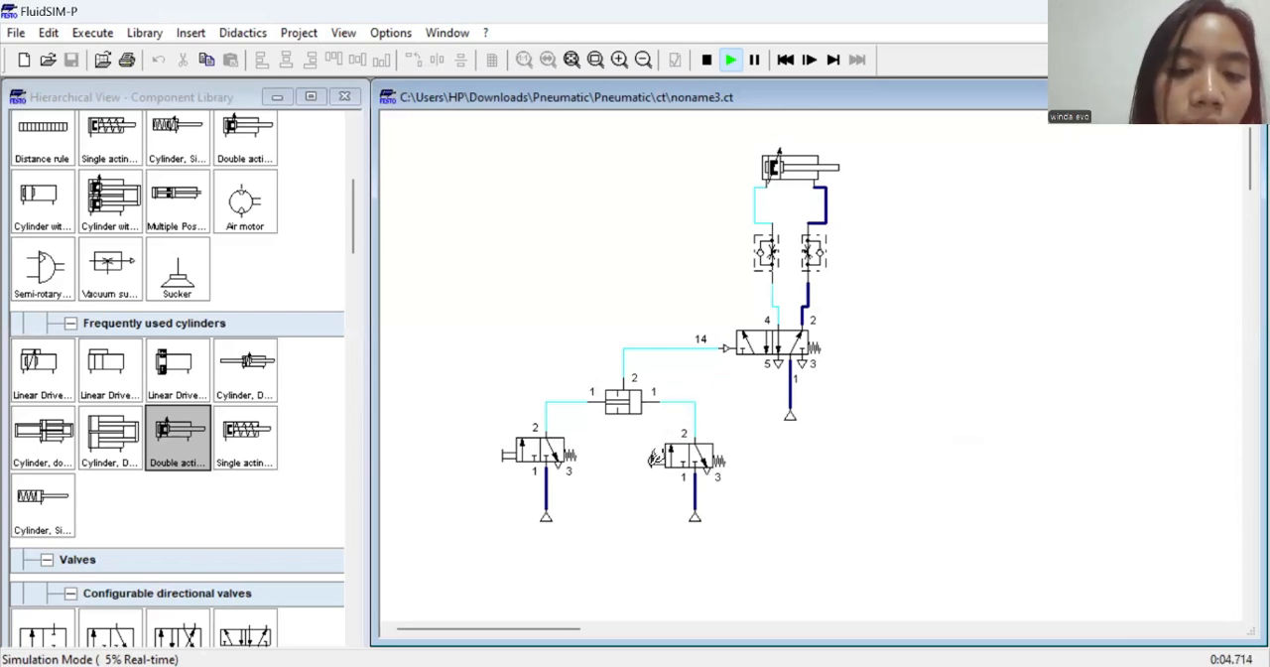
{"action": "left_click", "coordinate": [651, 459]}
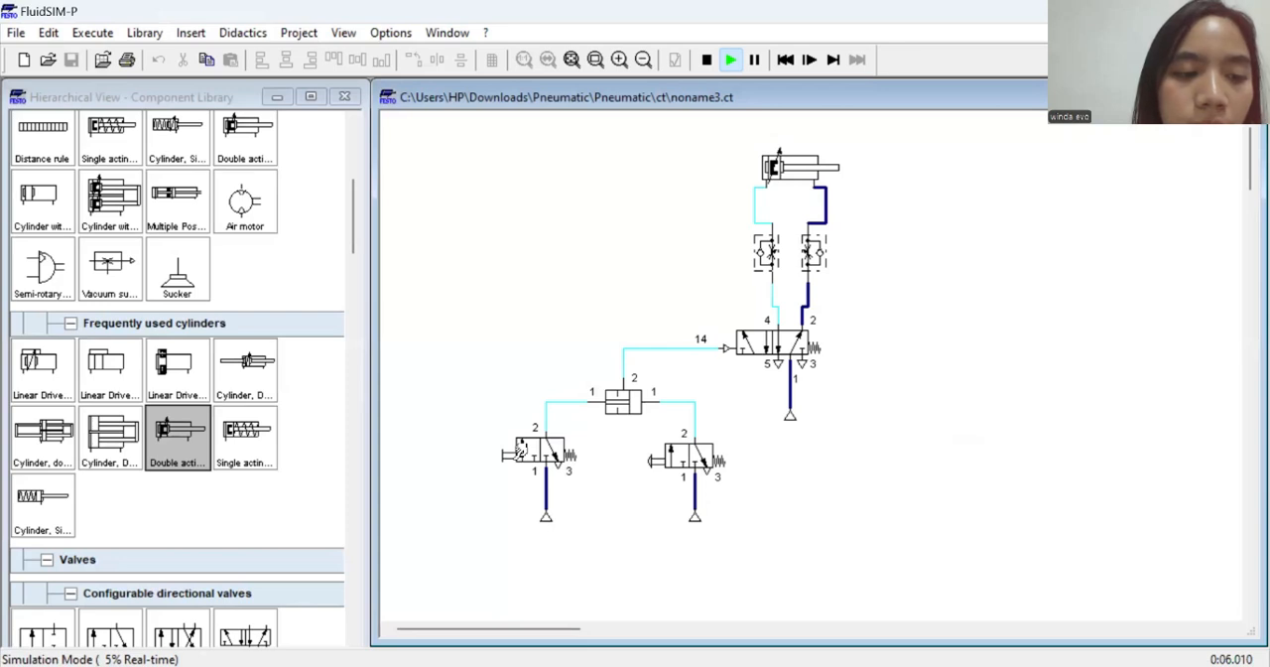
{"action": "left_click", "coordinate": [520, 449]}
{"action": "left_click", "coordinate": [670, 458]}
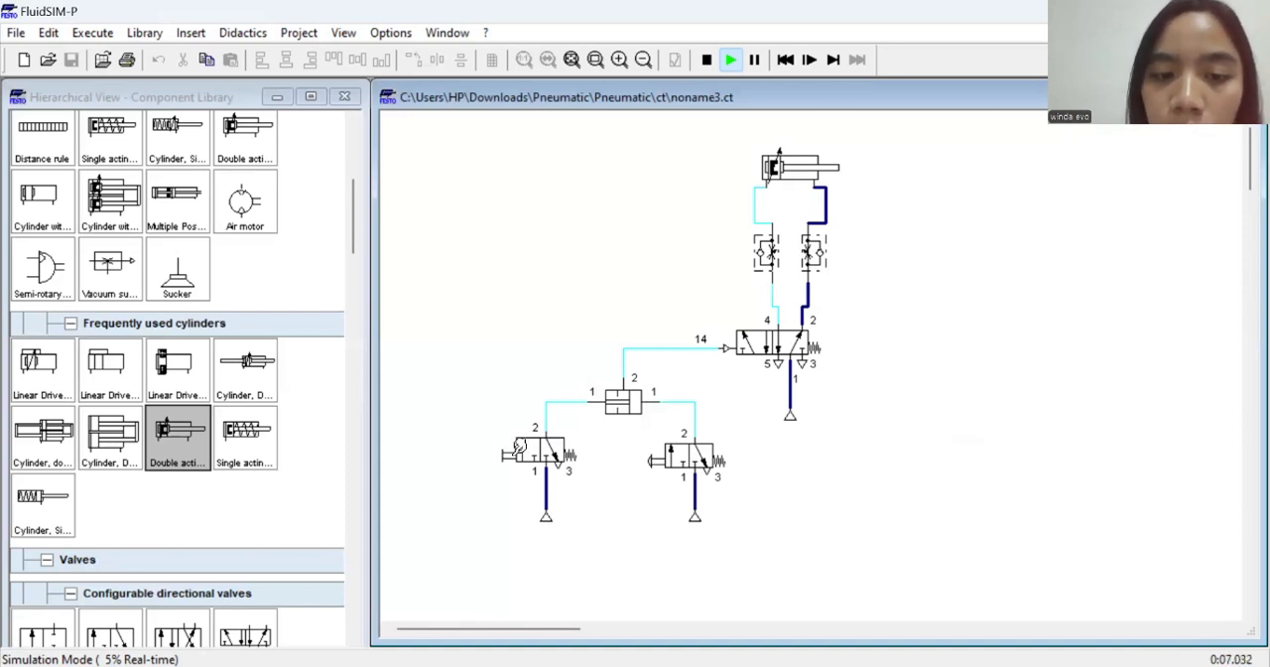
Actuate the two 3/2-way valves in quick succession to test piloting the 5/2-way valve and moving the double acting cylinder
{"action": "left_click", "coordinate": [519, 448]}
{"action": "left_click", "coordinate": [665, 457]}
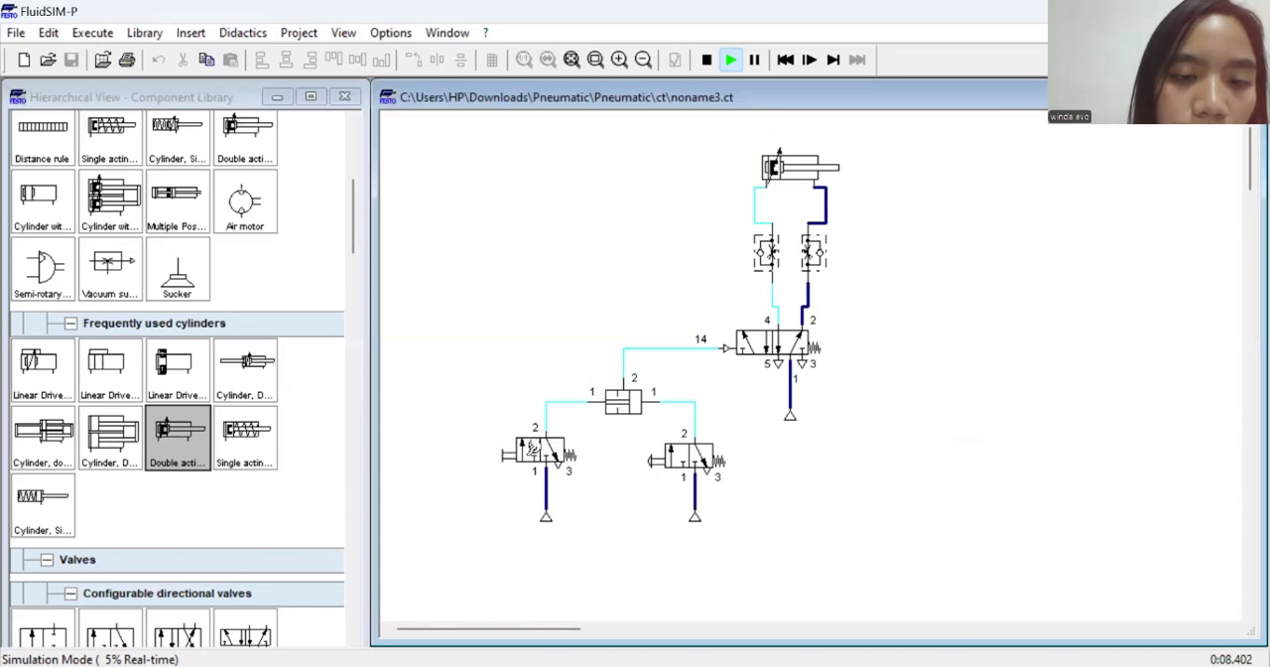
{"action": "left_click", "coordinate": [560, 451]}
{"action": "left_click", "coordinate": [680, 459]}
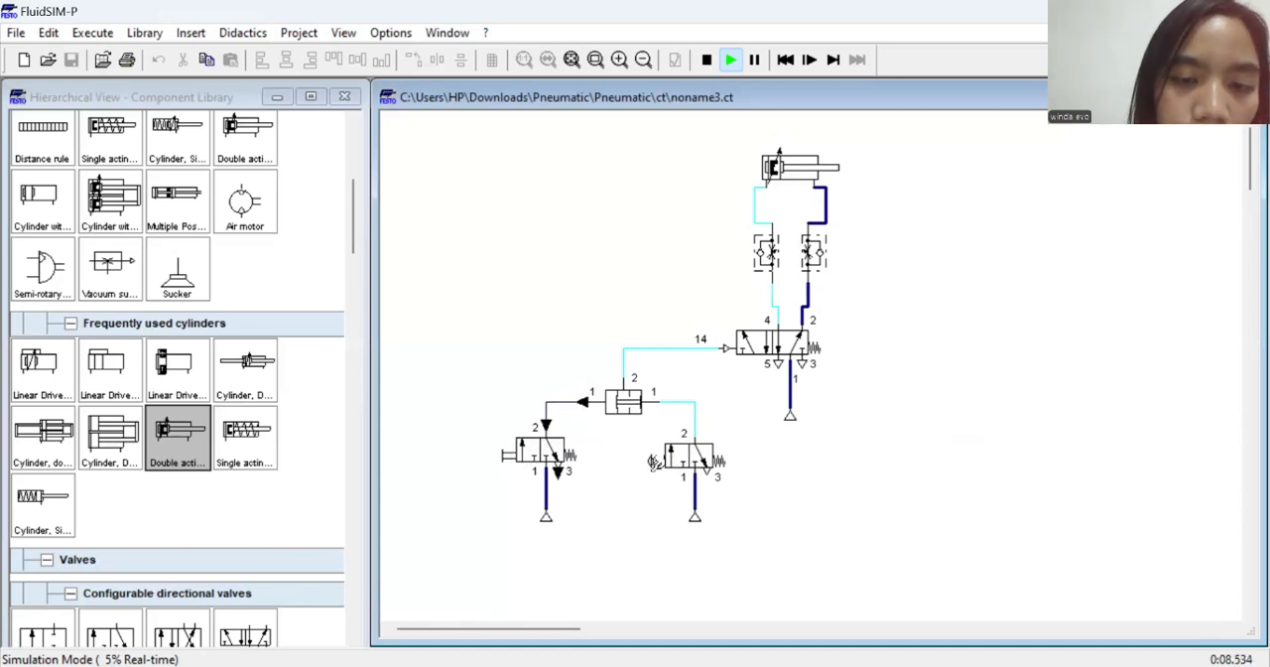
{"action": "left_click", "coordinate": [516, 452]}
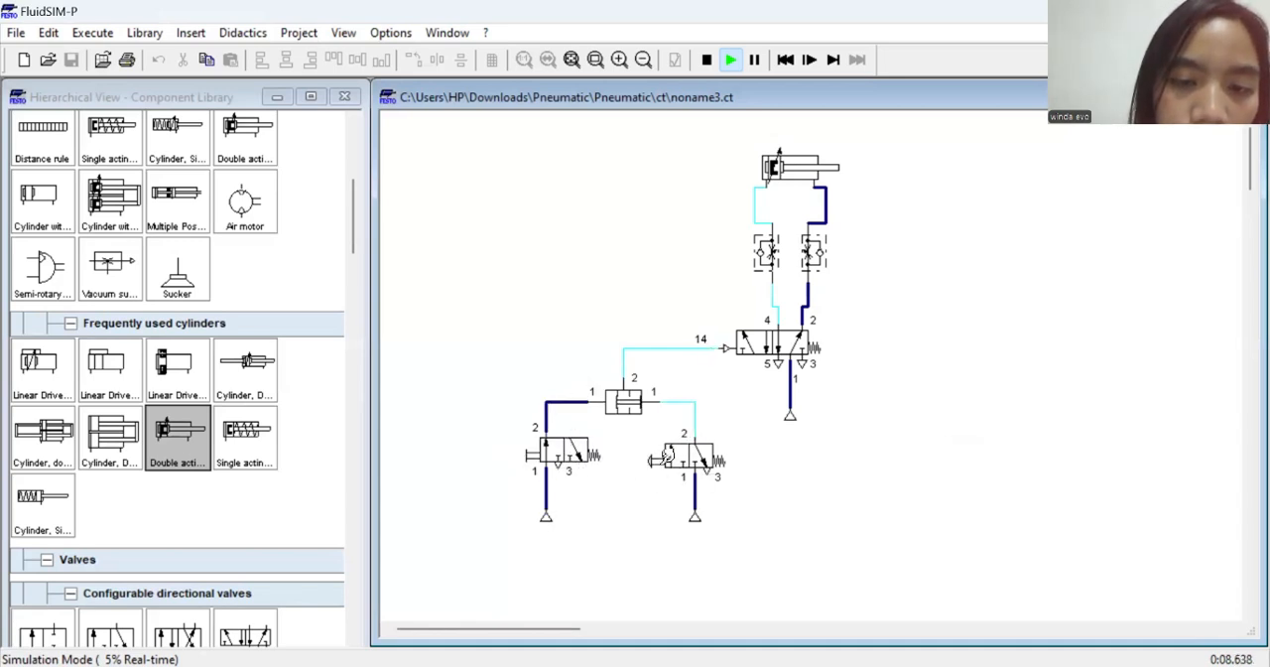
{"action": "left_click", "coordinate": [664, 460]}
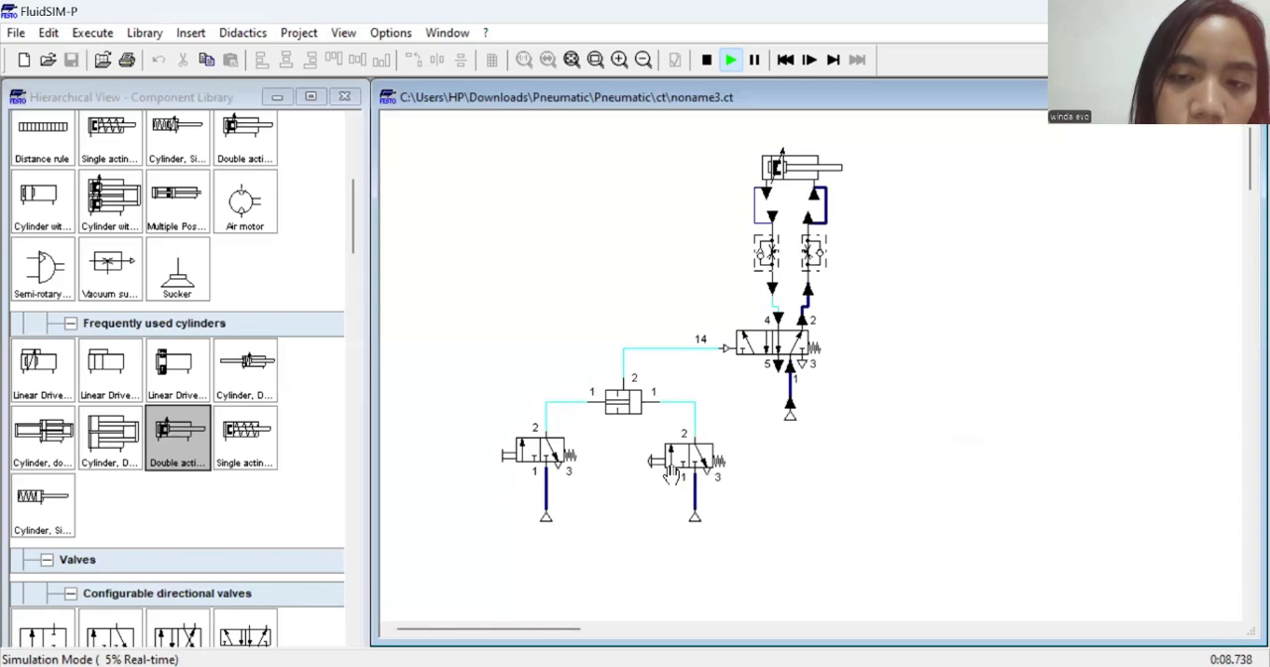